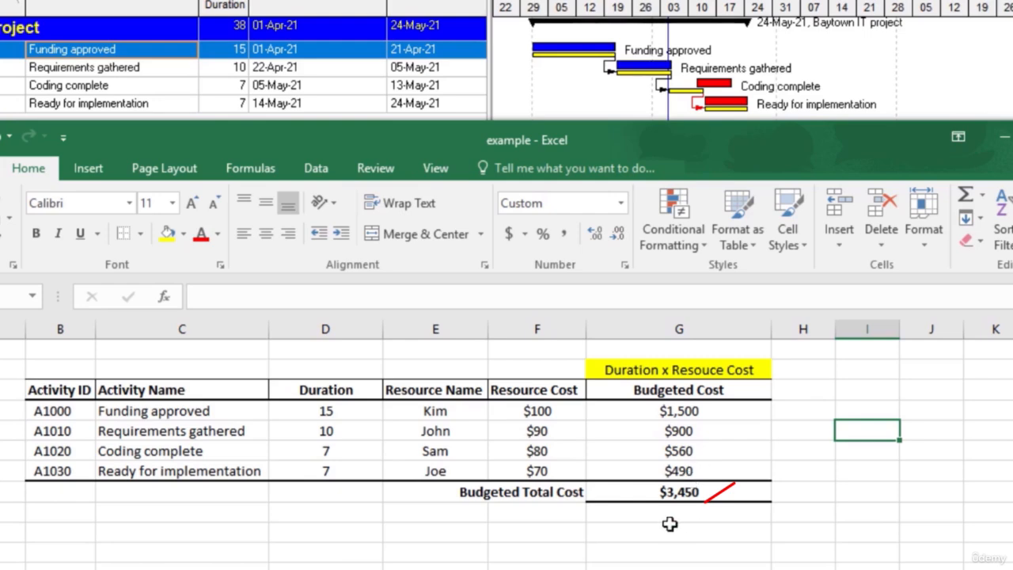
Step: Examine the budgeted costs of the four activities and the budgeted total cost in the Excel example sheet
left_click_drag(707, 411, 706, 472)
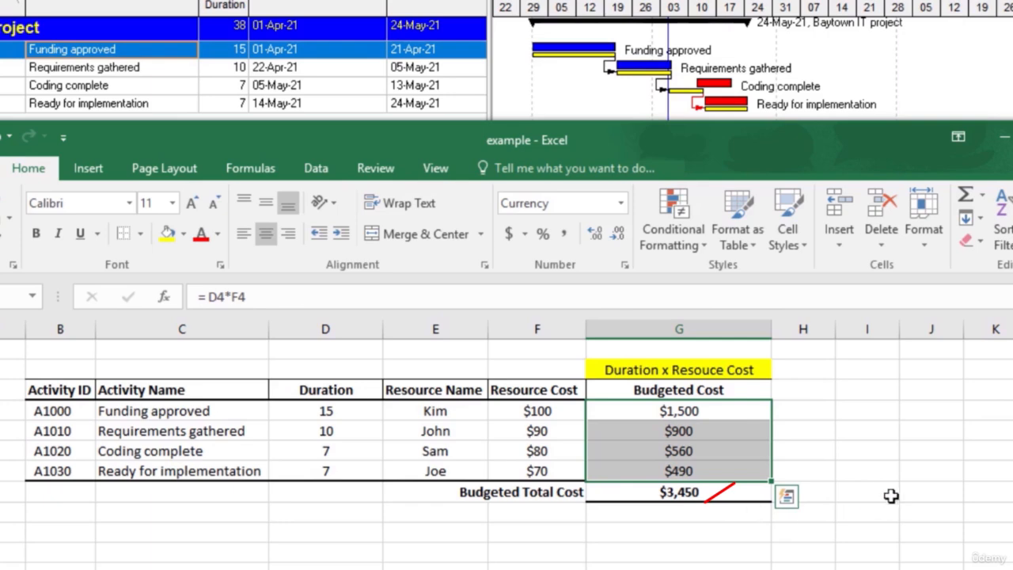
left_click(853, 467)
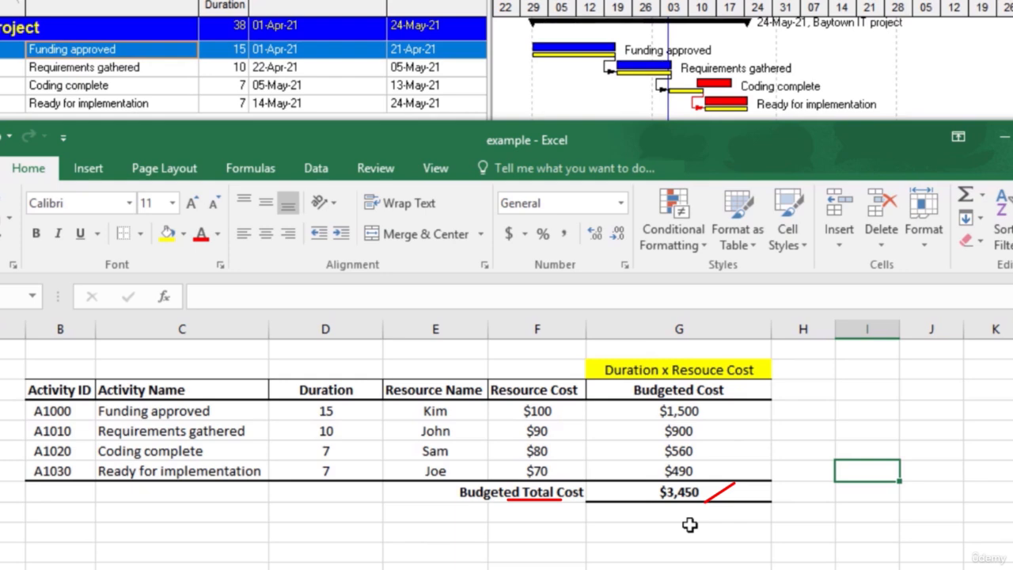
left_click(679, 492)
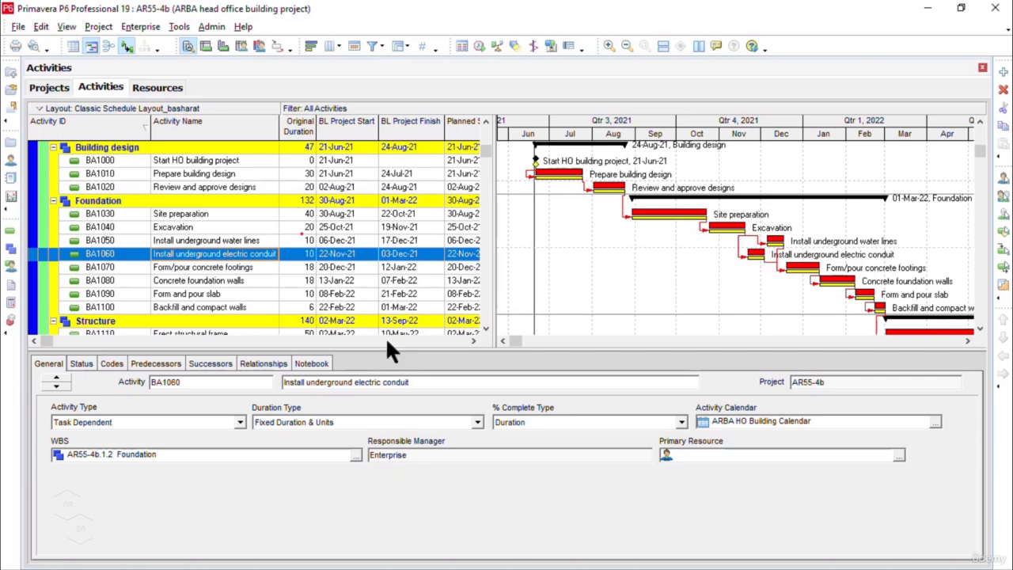
Step: Search the activity table's available columns for "resources" until the Resources option under Lists is selected
right_click(270, 168)
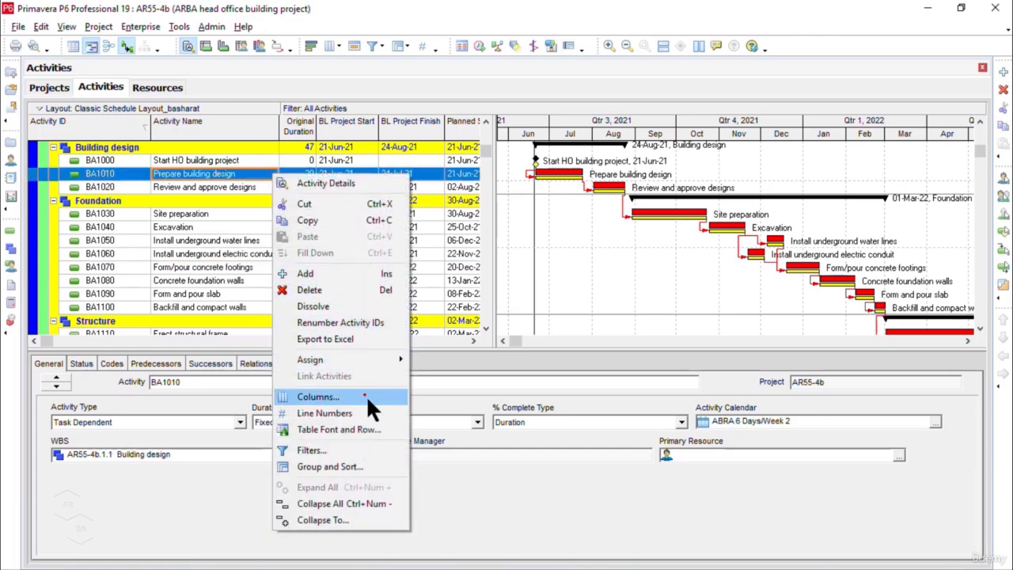
key("Escape")
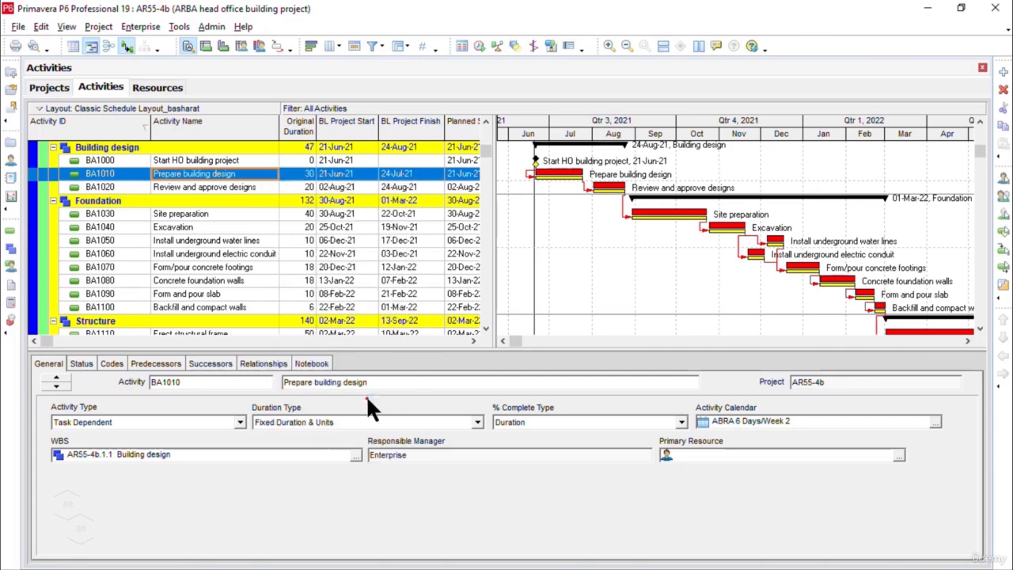
left_click(329, 47)
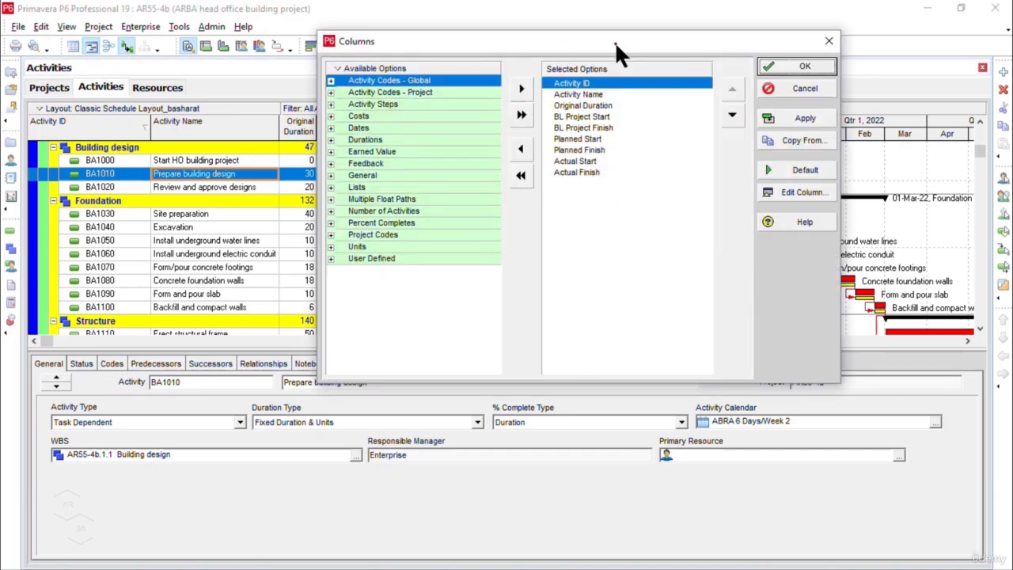
left_click_drag(615, 41, 596, 80)
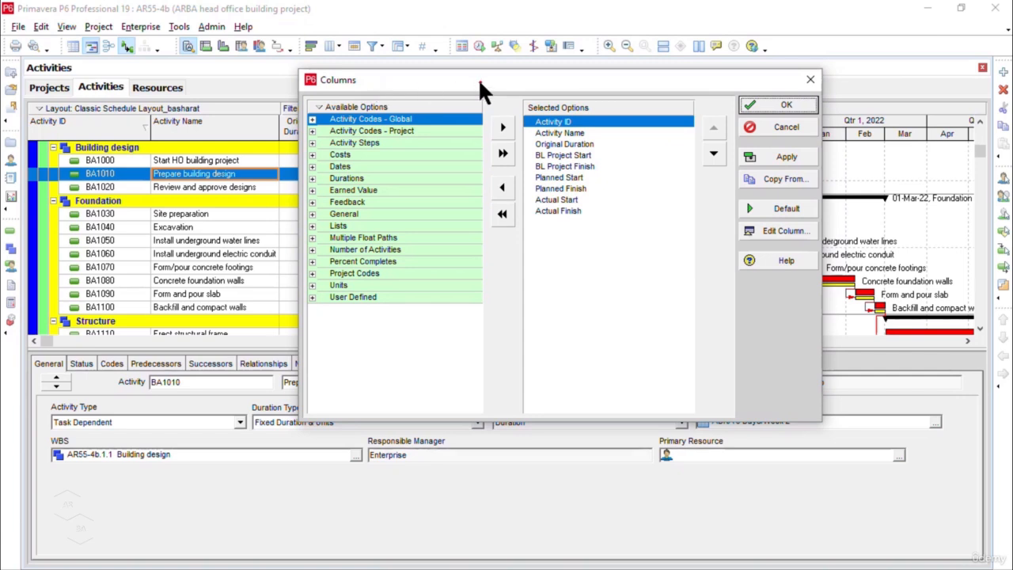
left_click(369, 108)
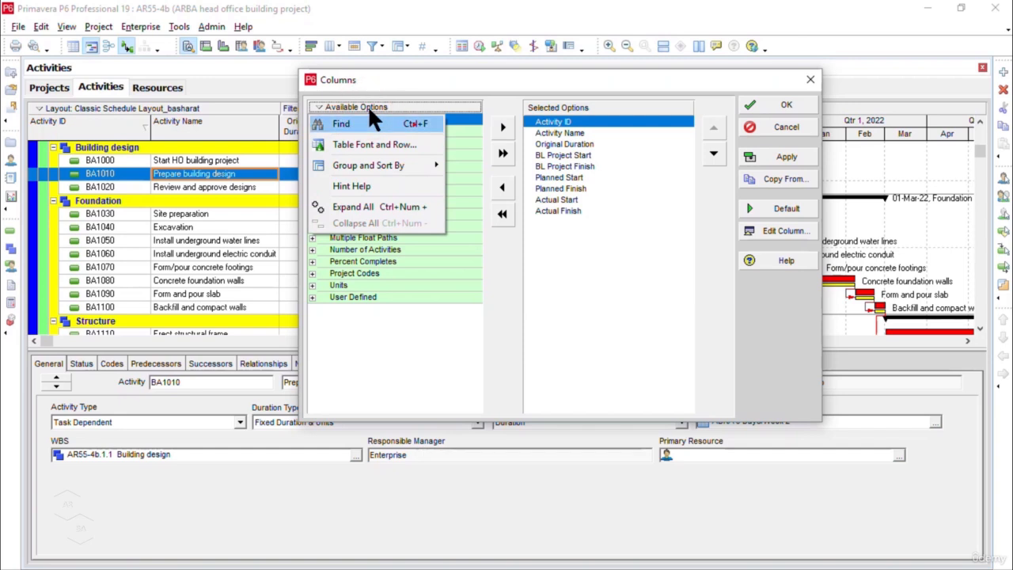
left_click(415, 125)
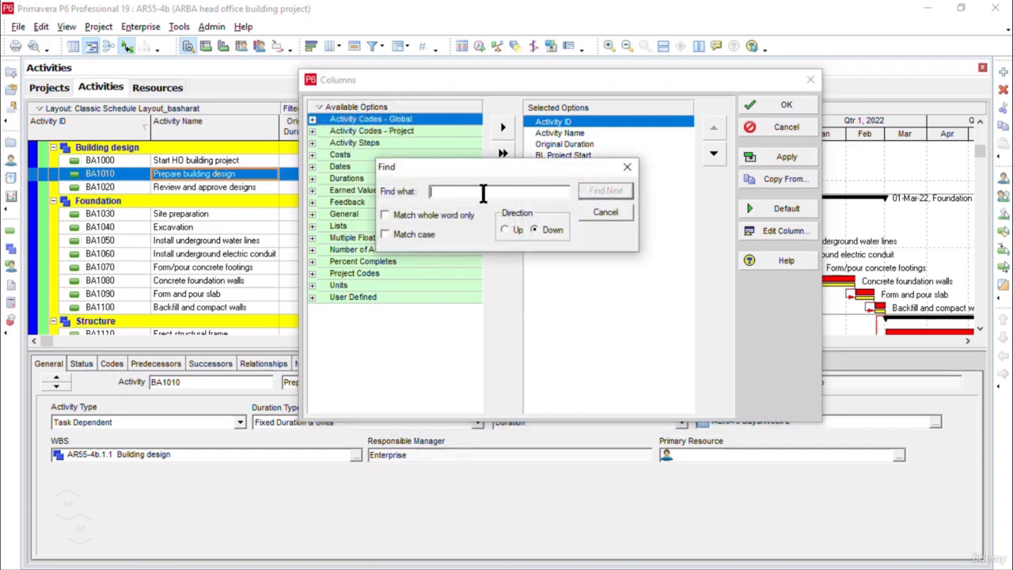
left_click(483, 193)
type("res")
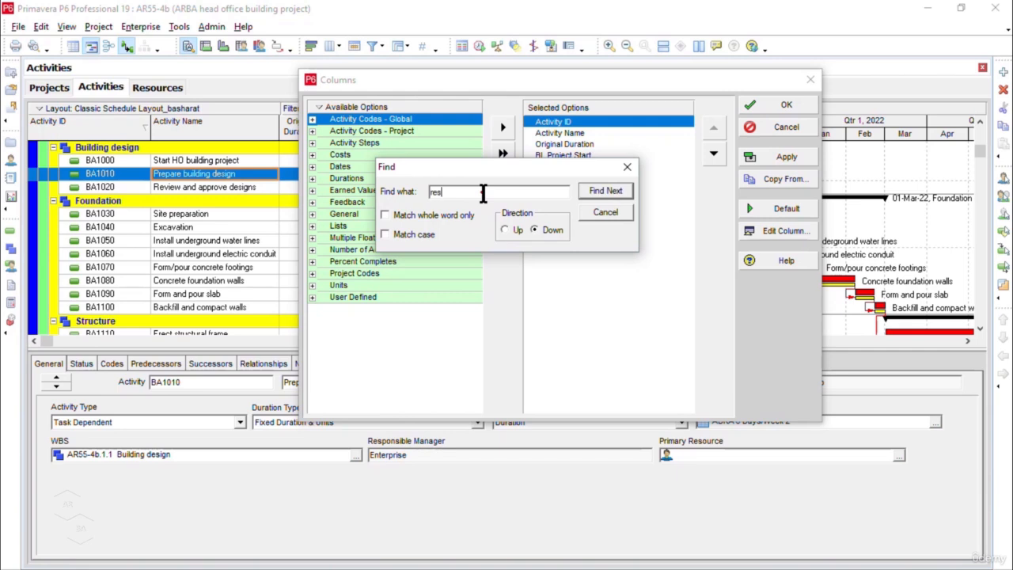
type("ources")
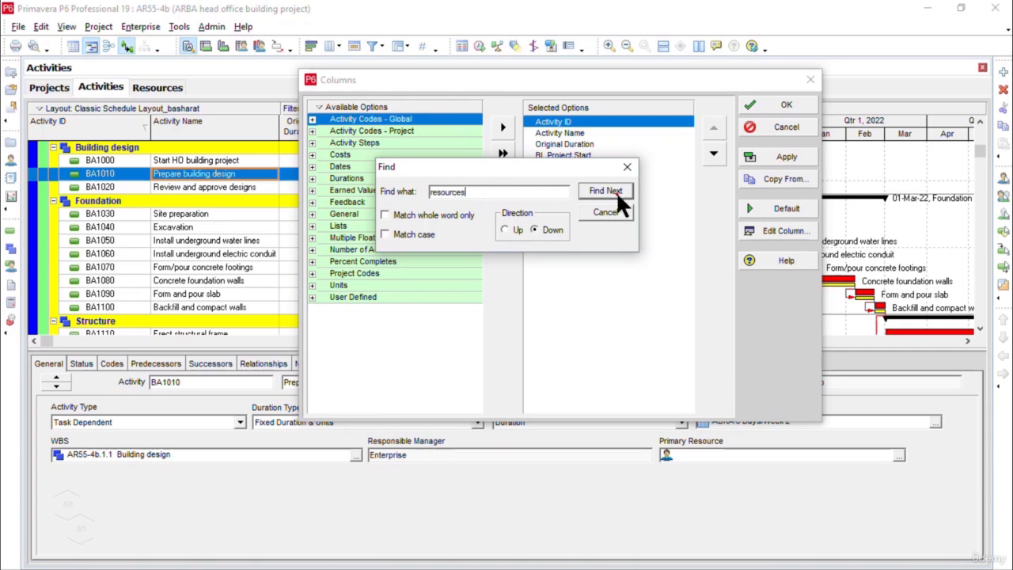
left_click(615, 193)
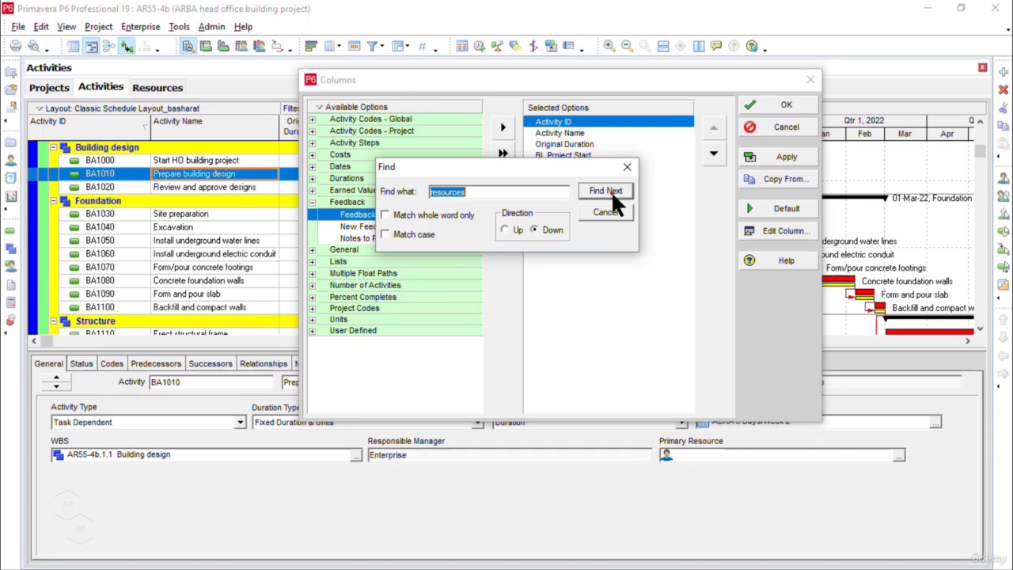
left_click(612, 192)
left_click(611, 191)
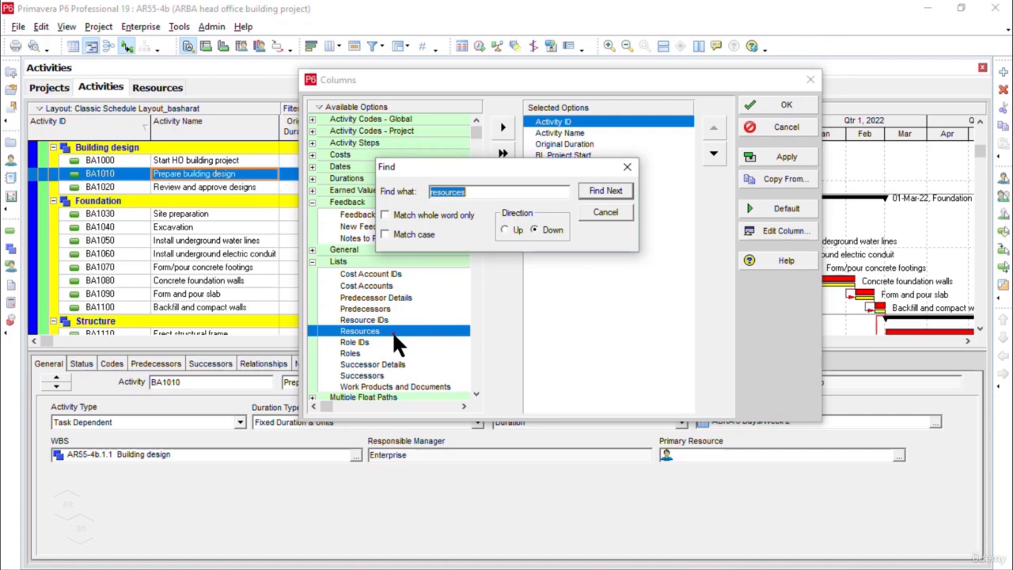
left_click(625, 167)
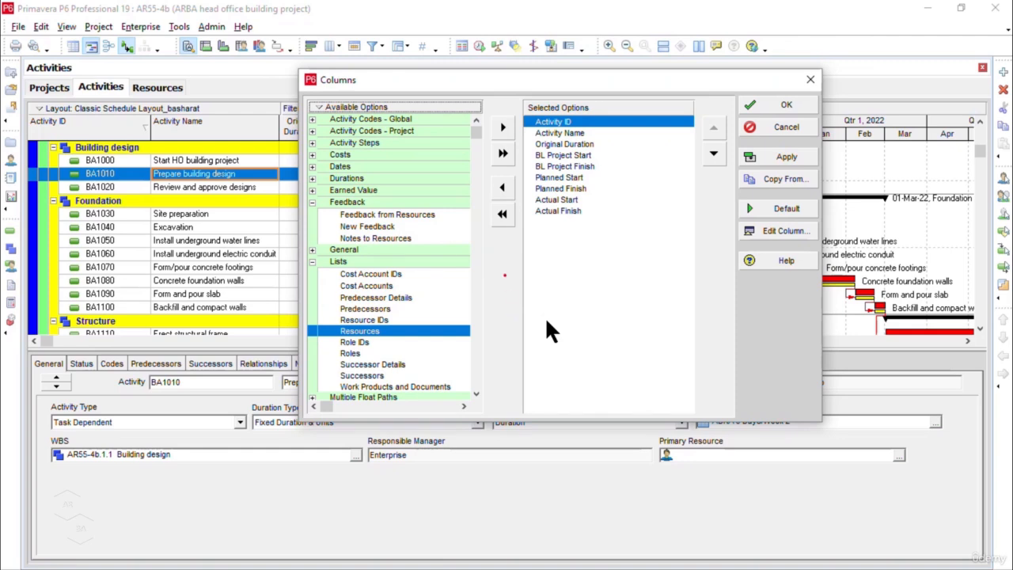
Step: Add the Resources column to the activity table directly after Activity Name and apply the column selection
left_click(503, 129)
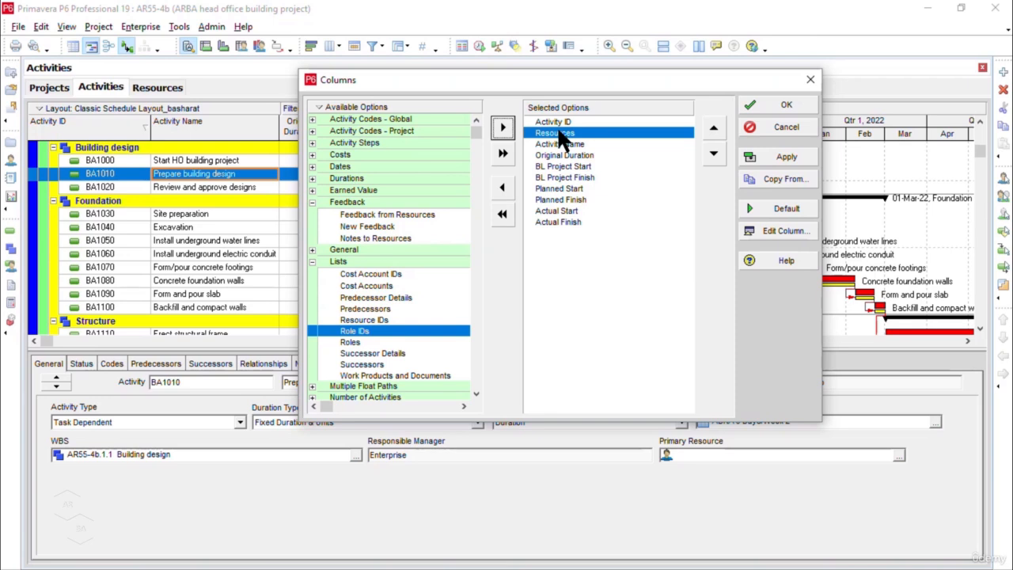
left_click(716, 155)
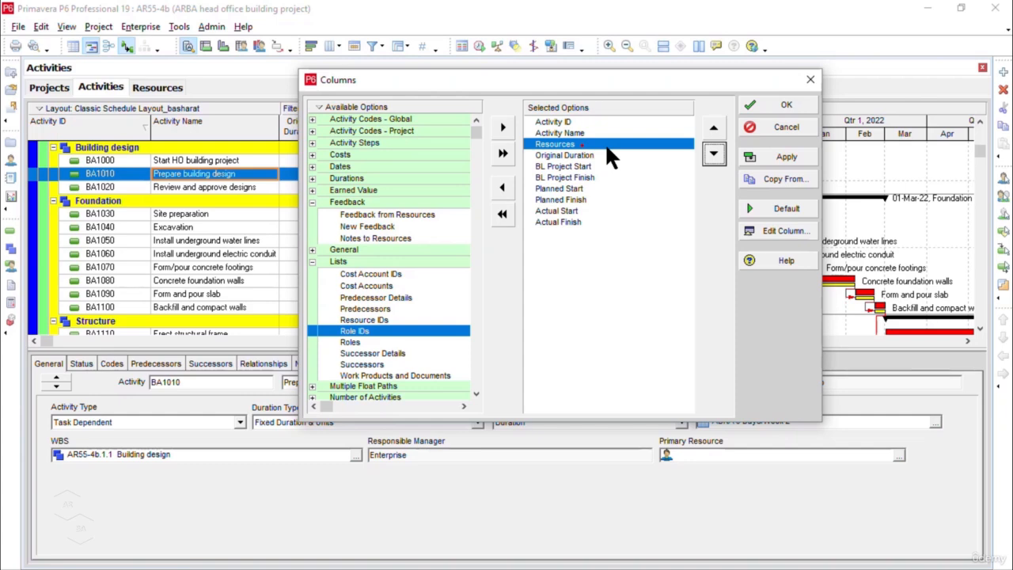
left_click(792, 159)
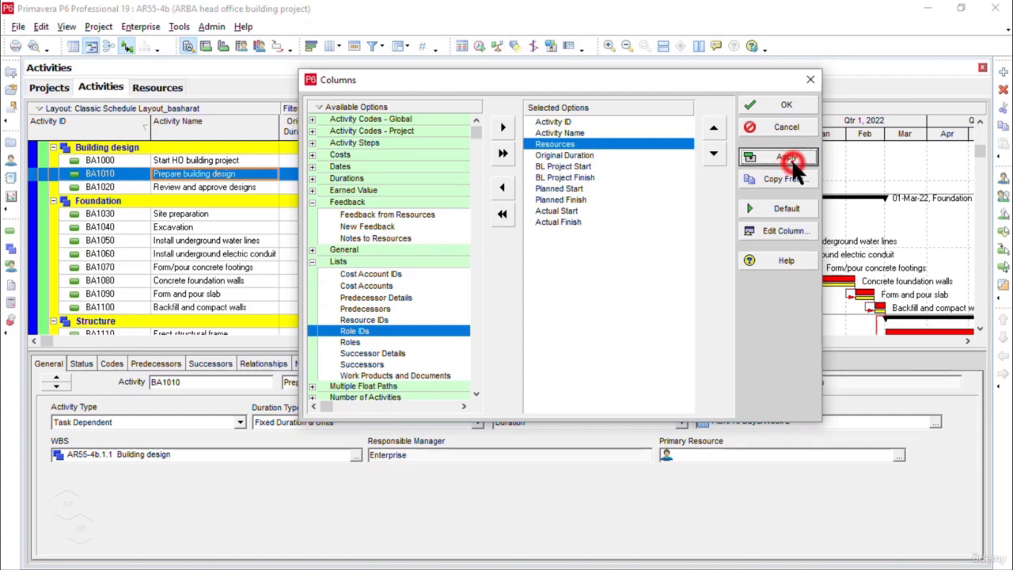
left_click(787, 105)
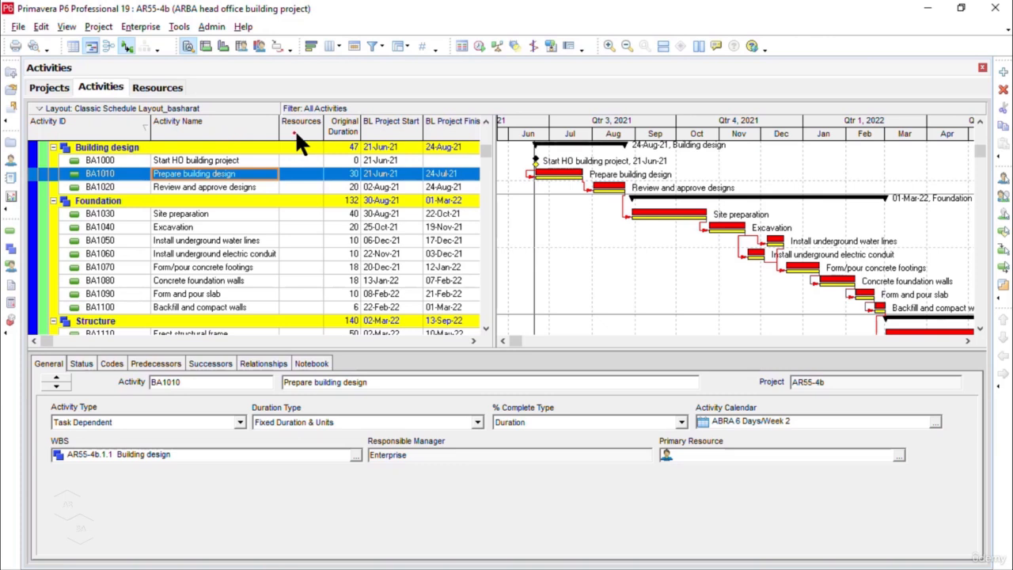
Step: Add Resources to the displayed activity details and show it for activity BA1000, Start HO building project
key("alt")
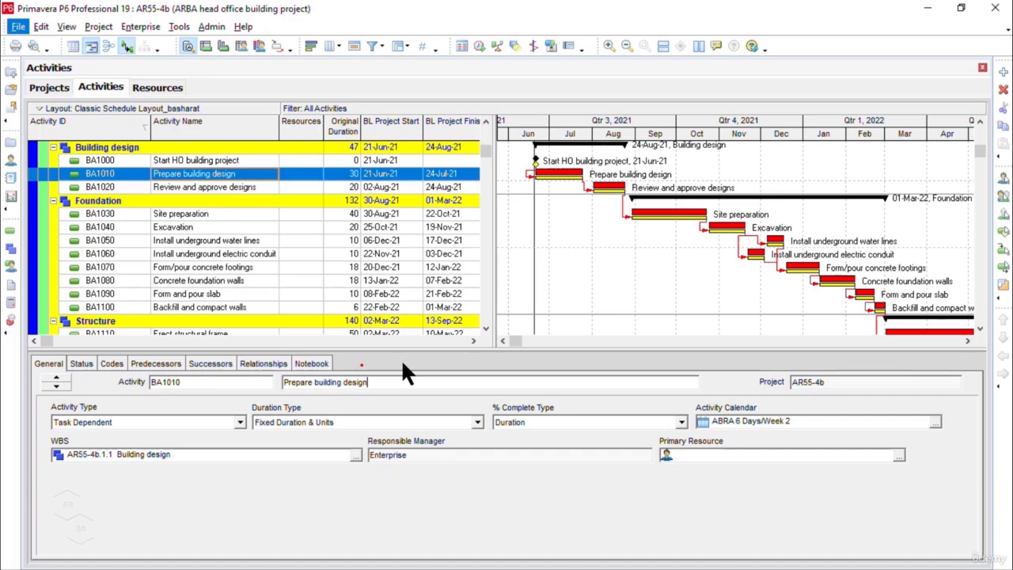
right_click(373, 365)
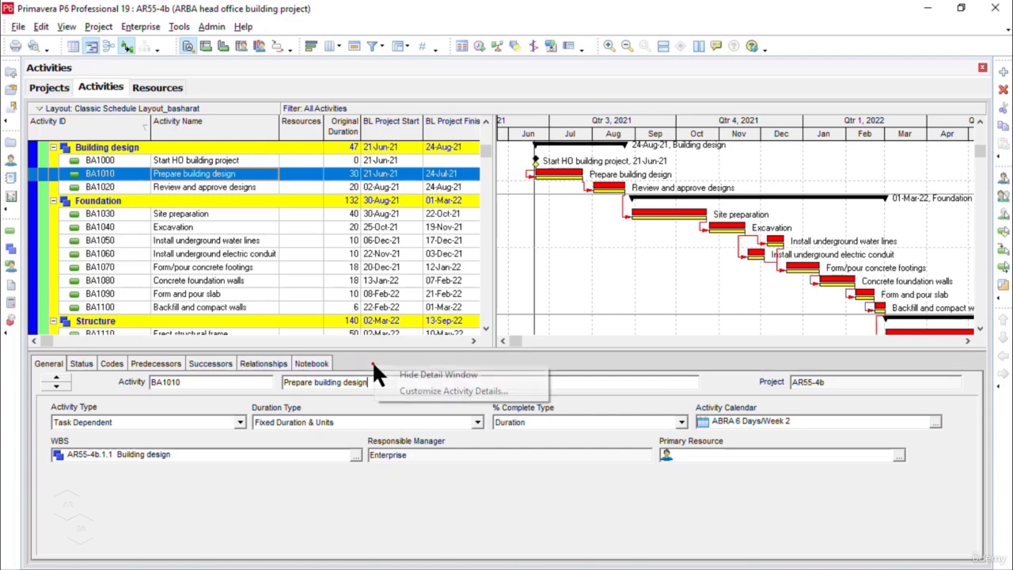
left_click(451, 392)
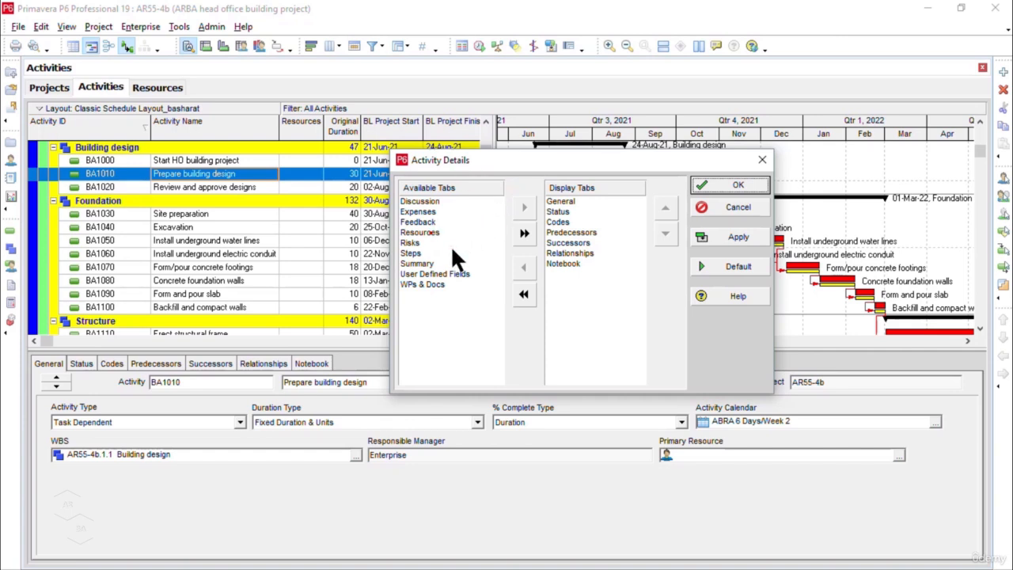
left_click(431, 233)
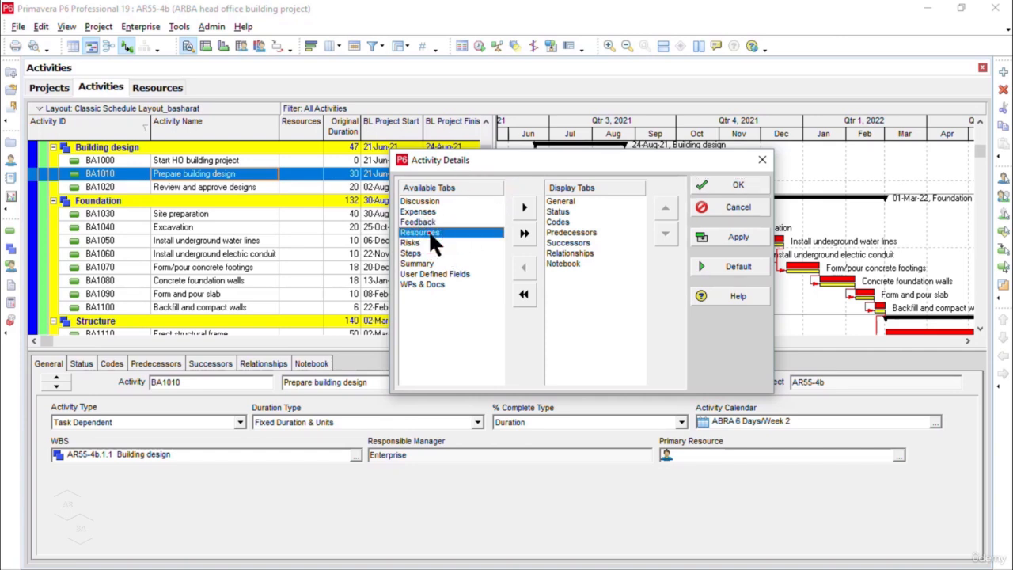
left_click(524, 206)
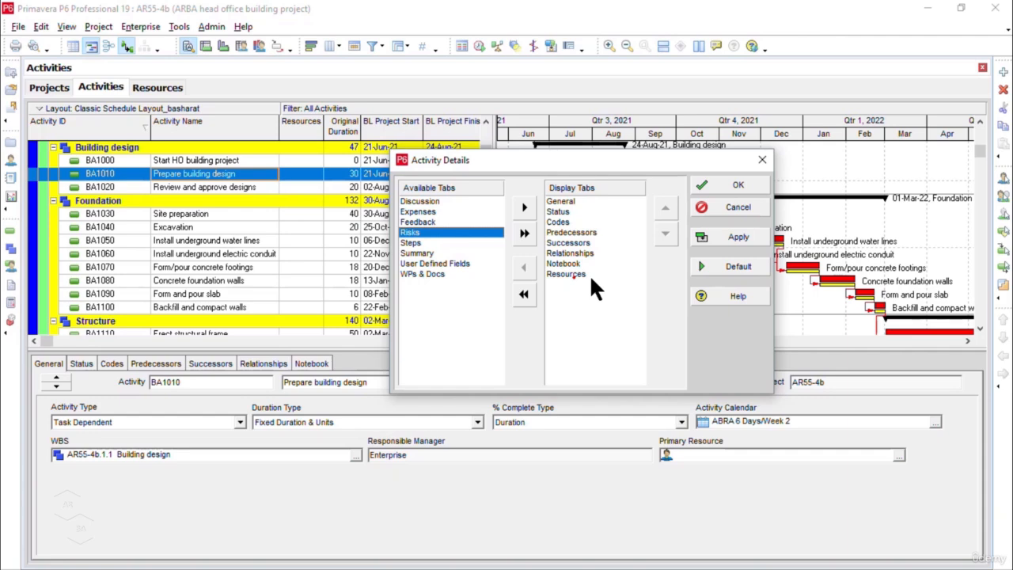
left_click(720, 240)
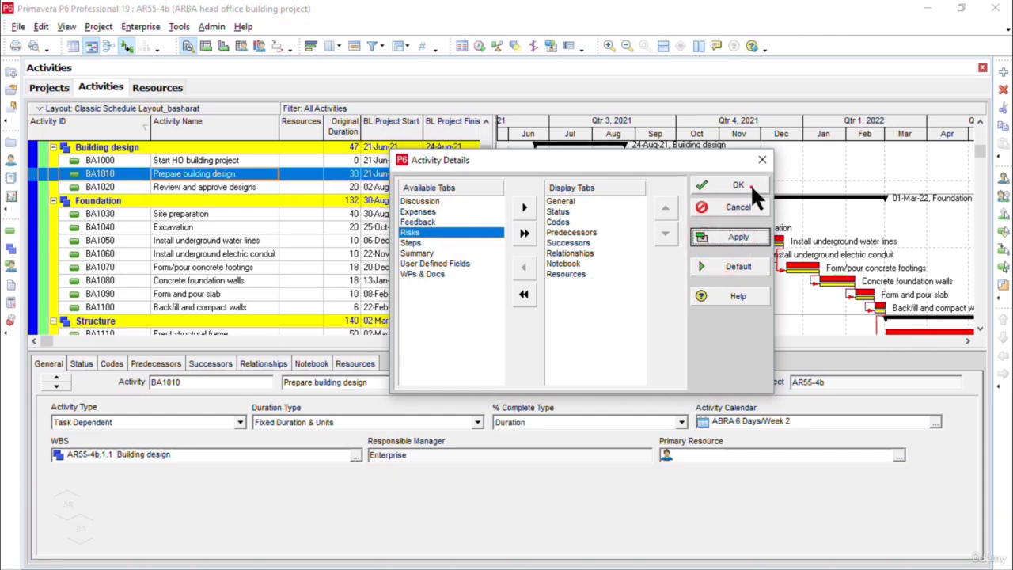
left_click(752, 190)
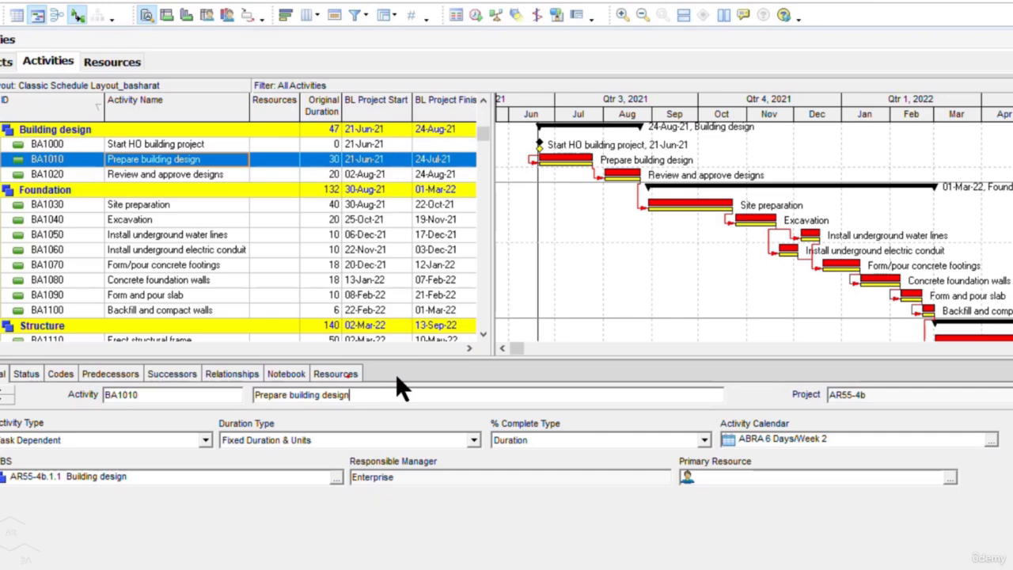
left_click(348, 374)
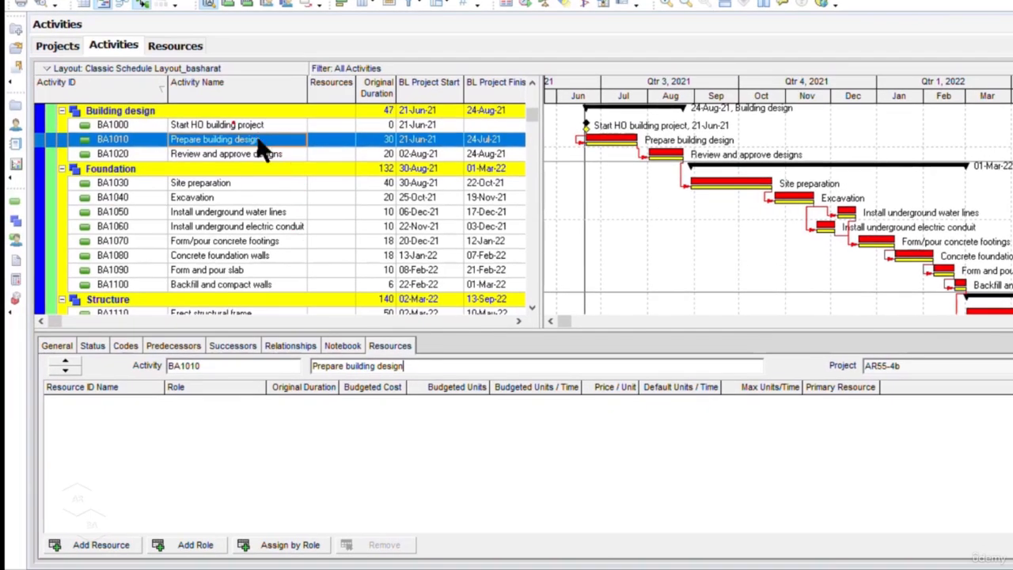
left_click(239, 125)
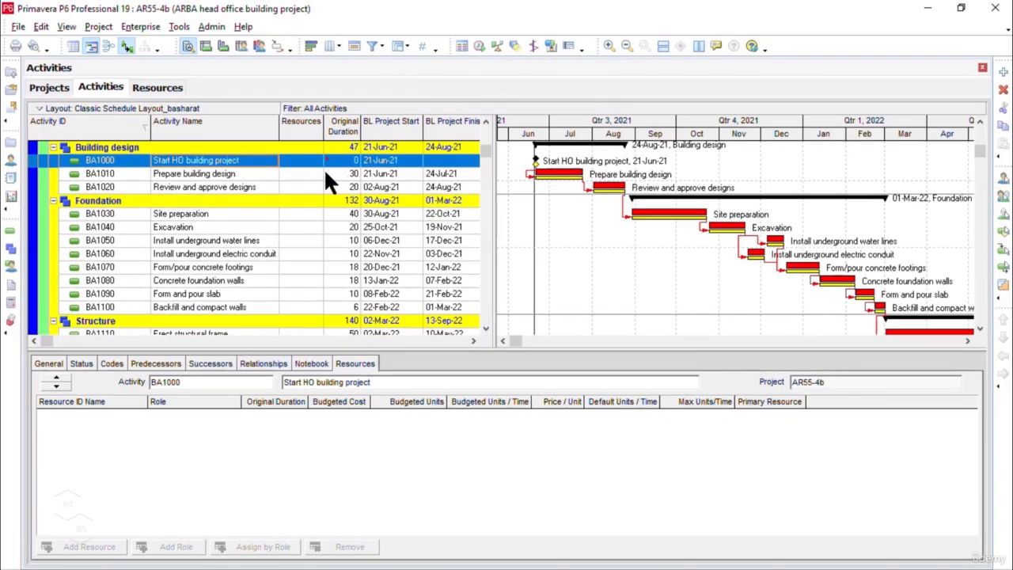
Step: Search the activity table's available columns for "budgeted total cost" until the Budgeted Total Cost option is selected
left_click(329, 46)
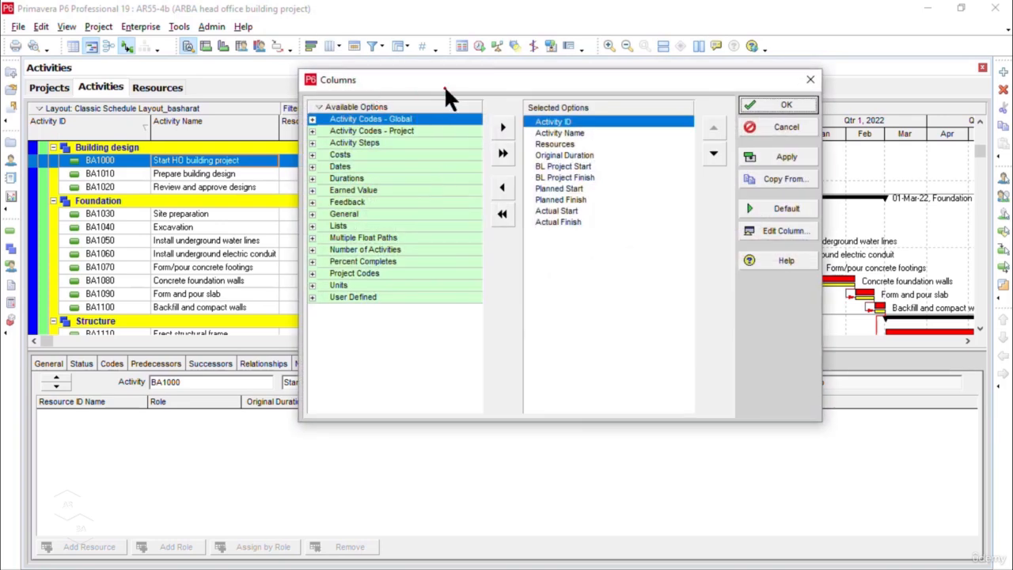
right_click(410, 107)
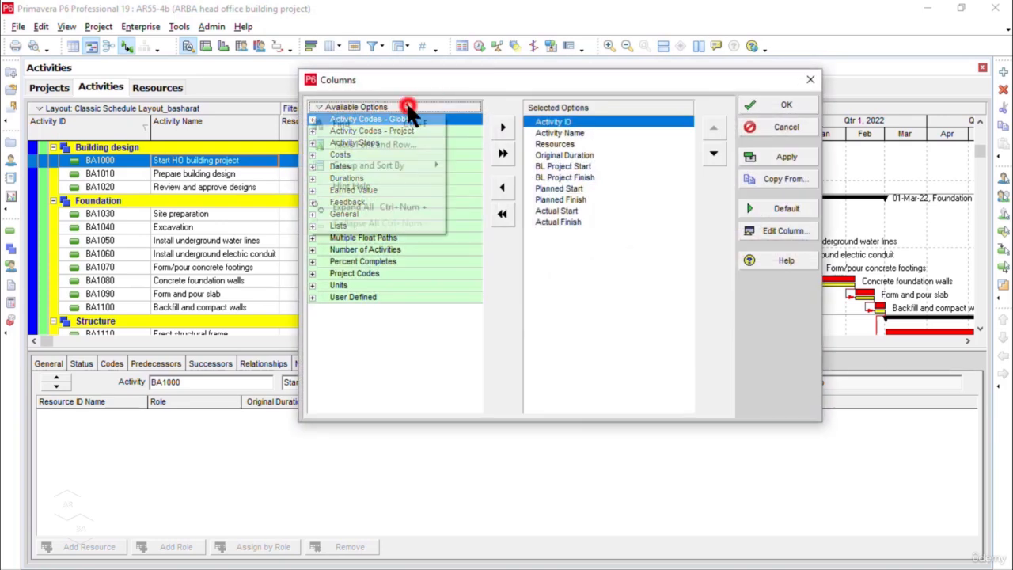
left_click(379, 119)
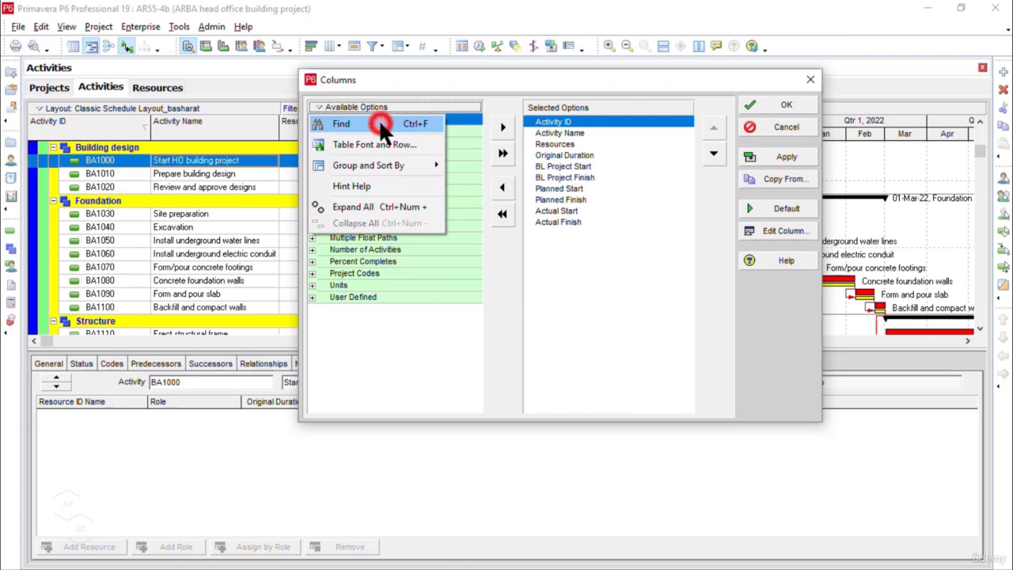
left_click(516, 195)
type("b")
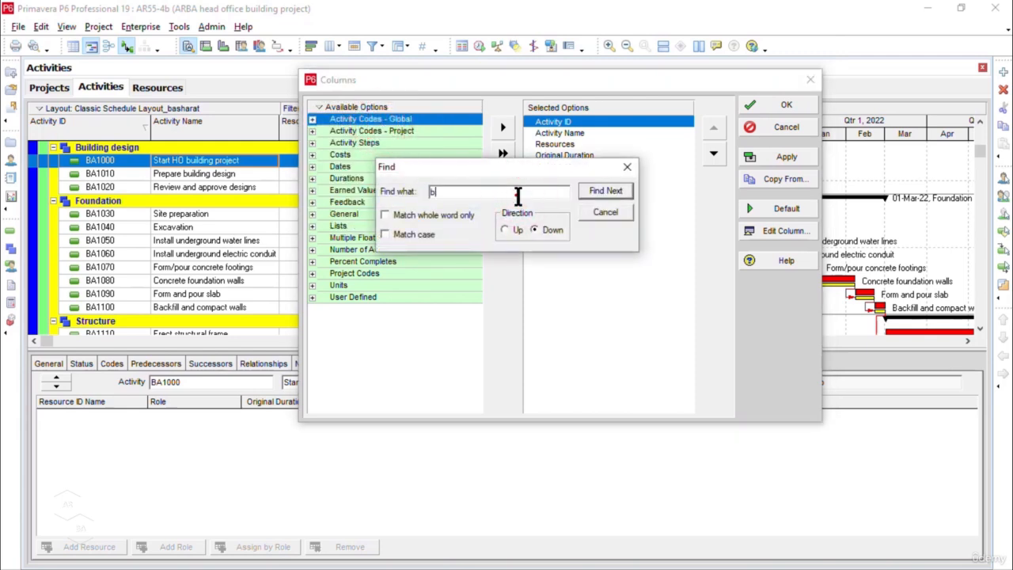
type("udgeted total cost")
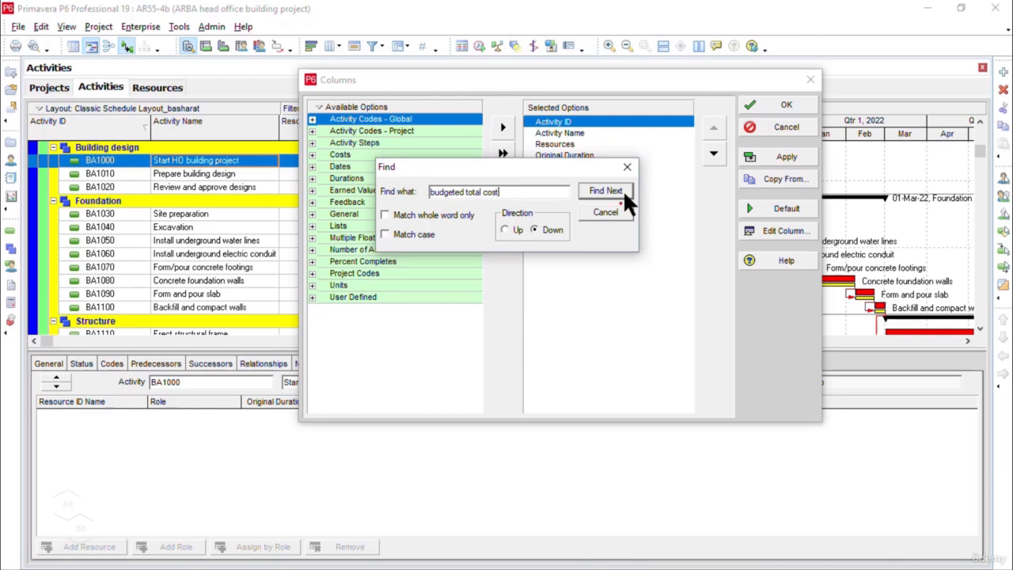
left_click(622, 190)
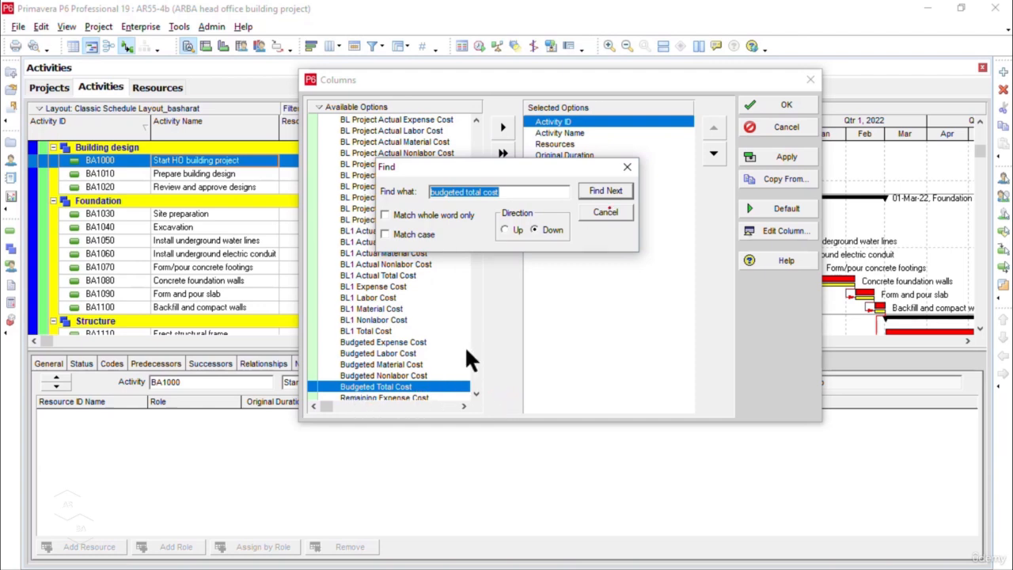
left_click(626, 168)
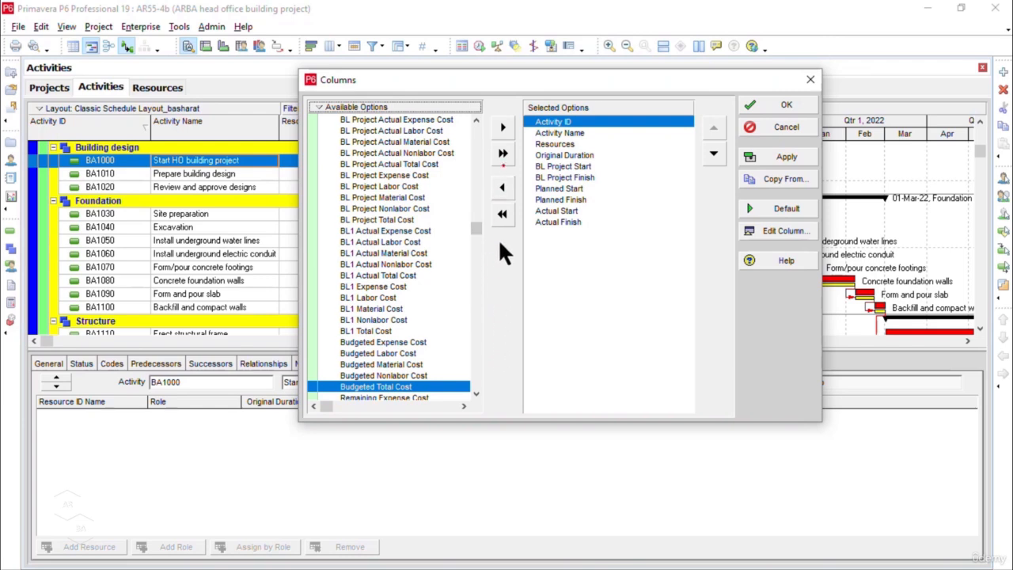
Step: Add the Budgeted Total Cost column to the activity table directly after Resources and apply the column selection
left_click(502, 128)
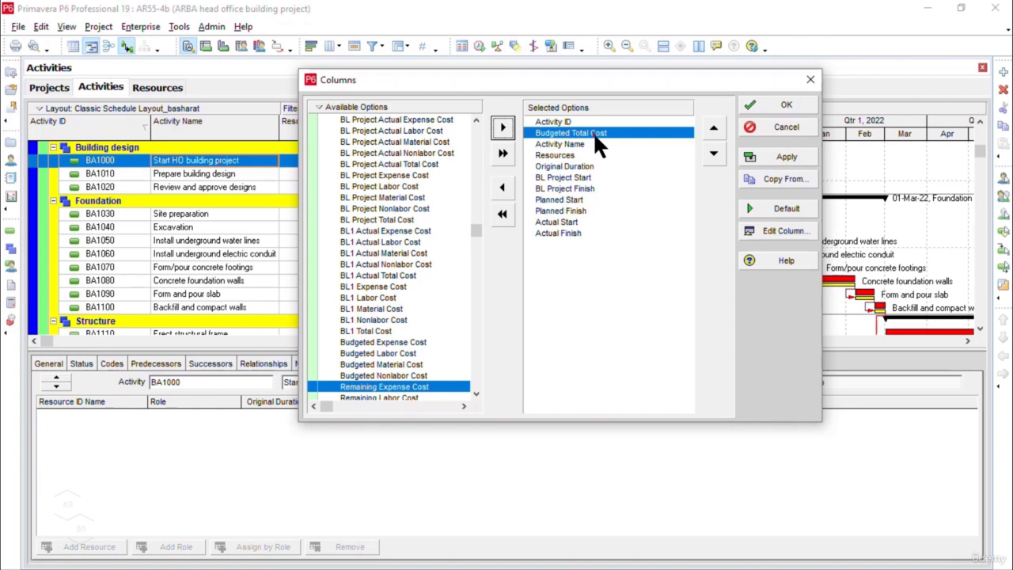
left_click(715, 154)
left_click(715, 154)
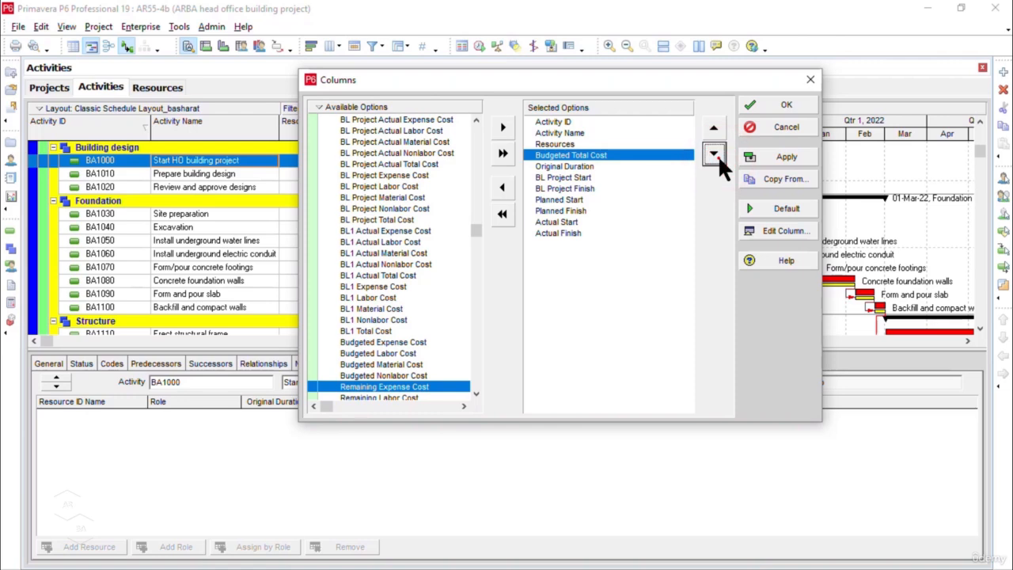
left_click(796, 156)
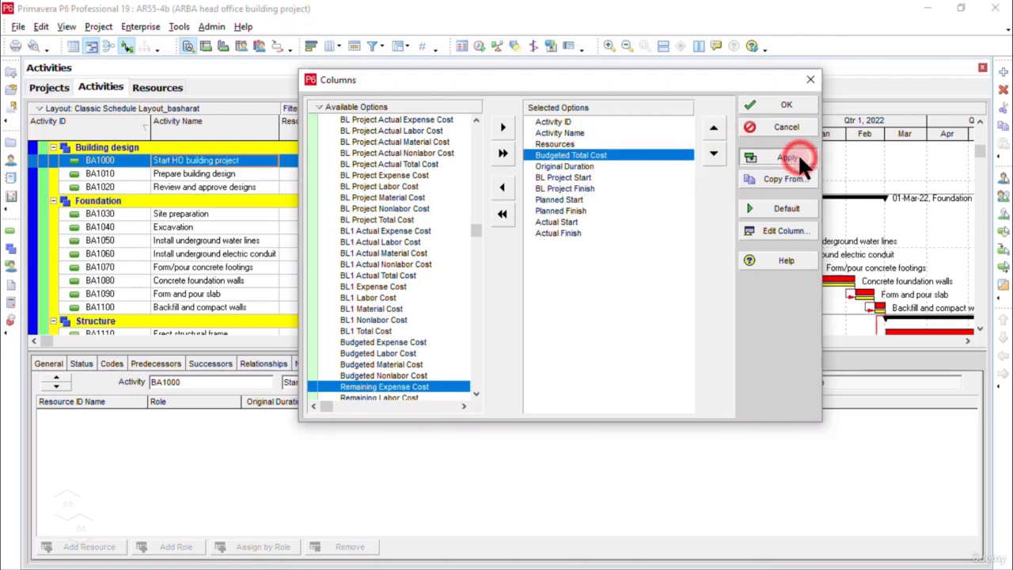
left_click(790, 105)
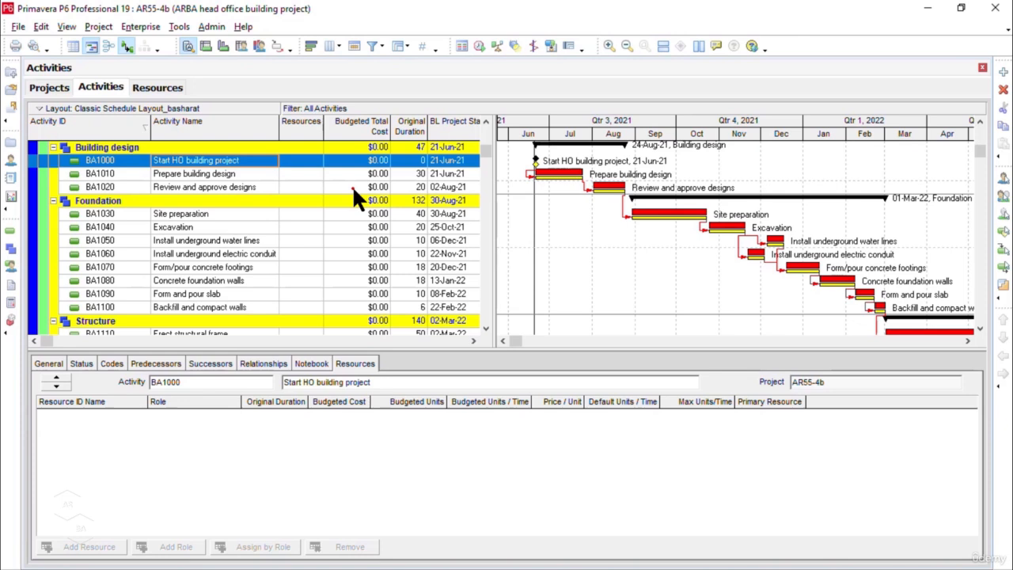
Step: Assign the Design Architect labor resource to activity BA1010, Prepare building design
left_click(247, 176)
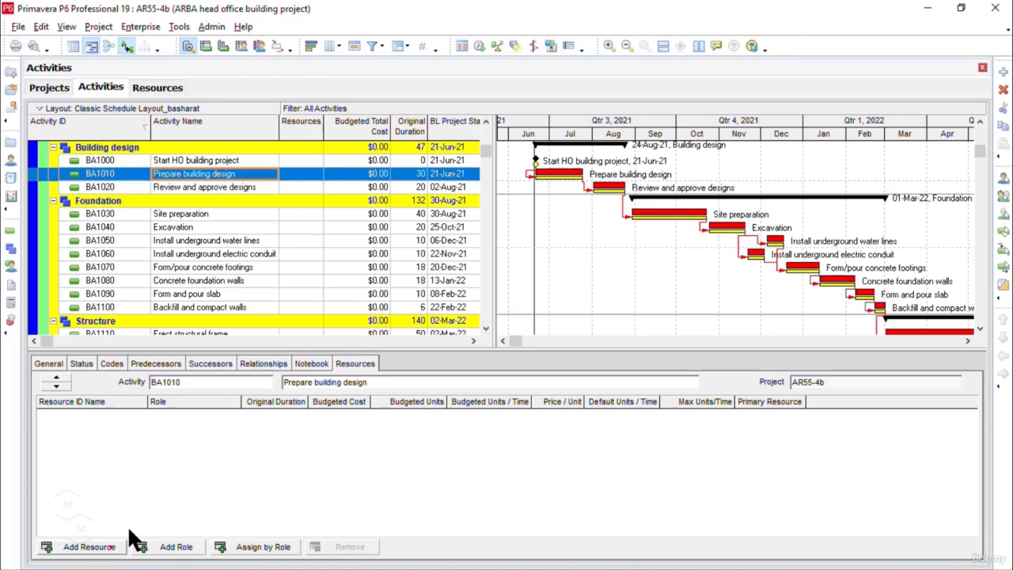
left_click(75, 546)
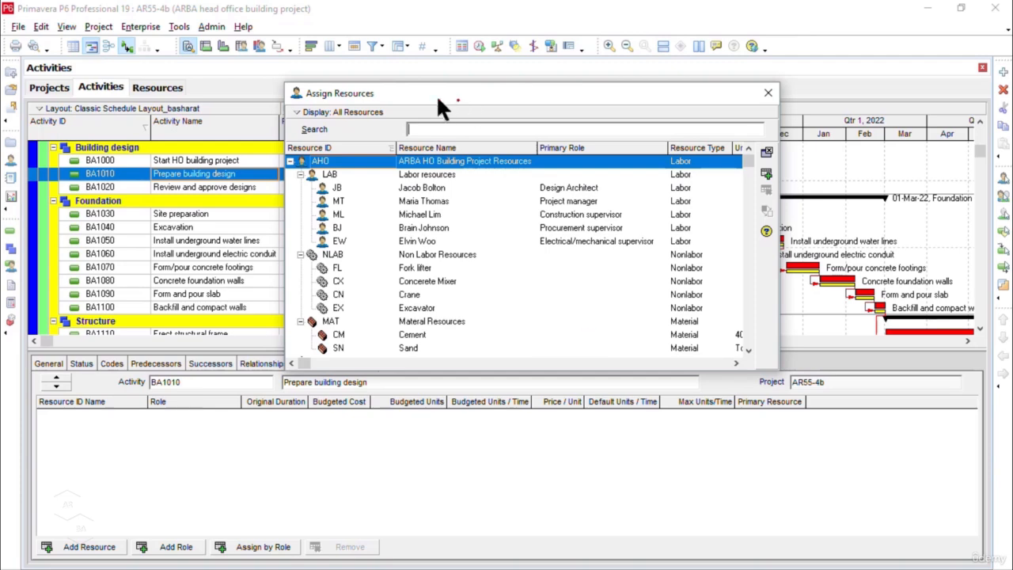
left_click_drag(429, 98, 582, 46)
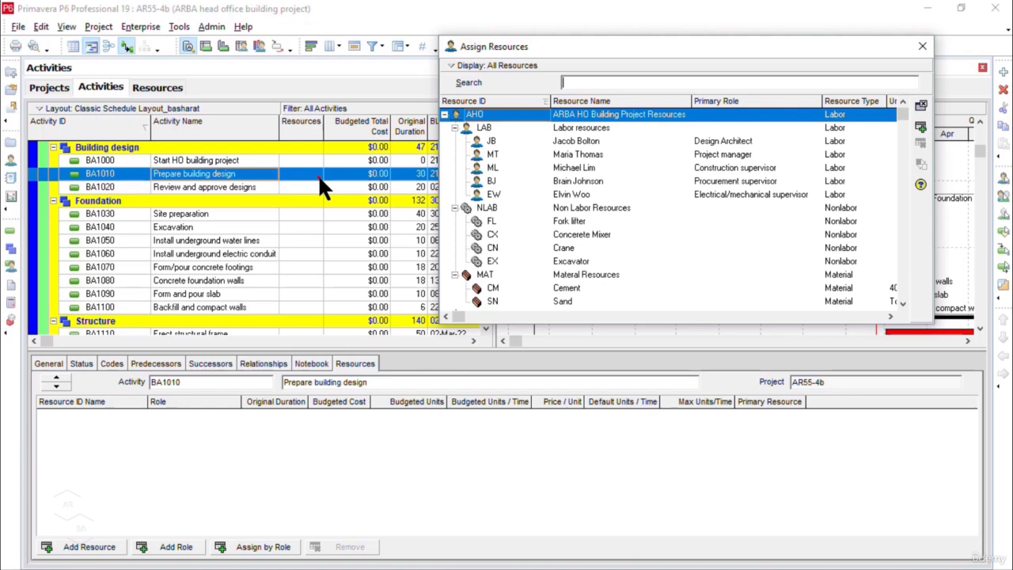
left_click(731, 140)
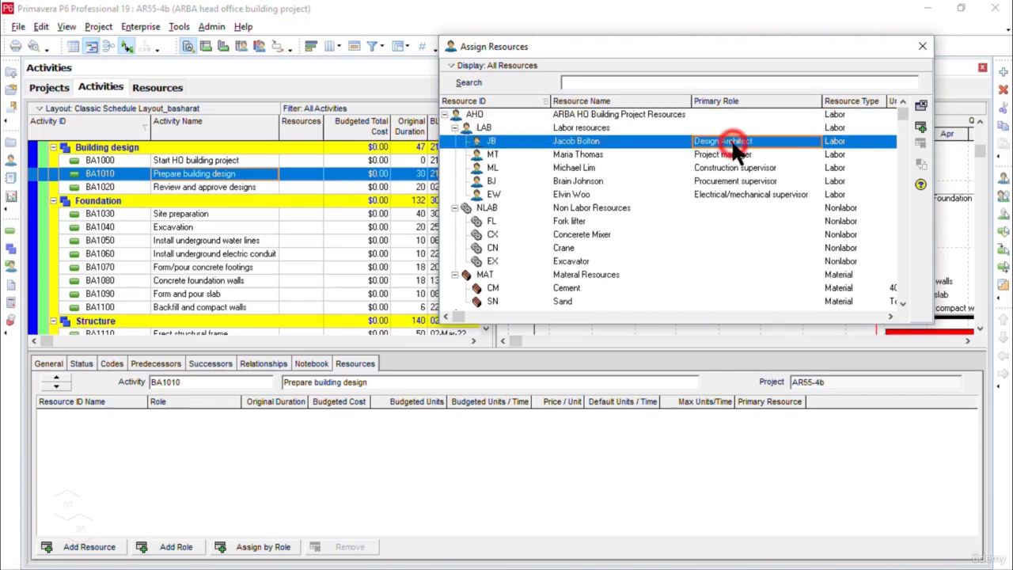
left_click(922, 127)
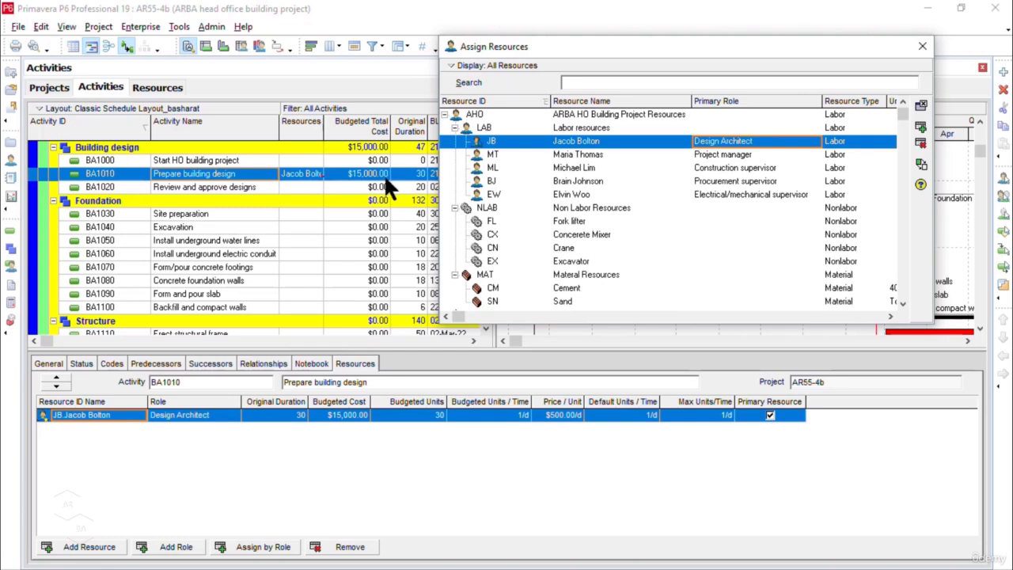
left_click(341, 172)
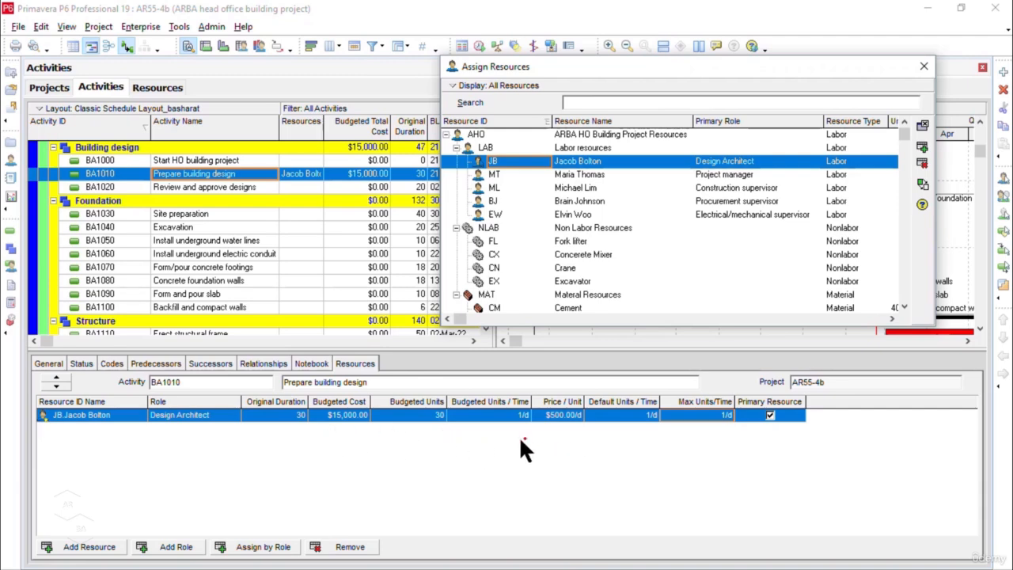
Step: Search the available resource assignment columns for "resource type" until the Resource Type option is selected
right_click(463, 450)
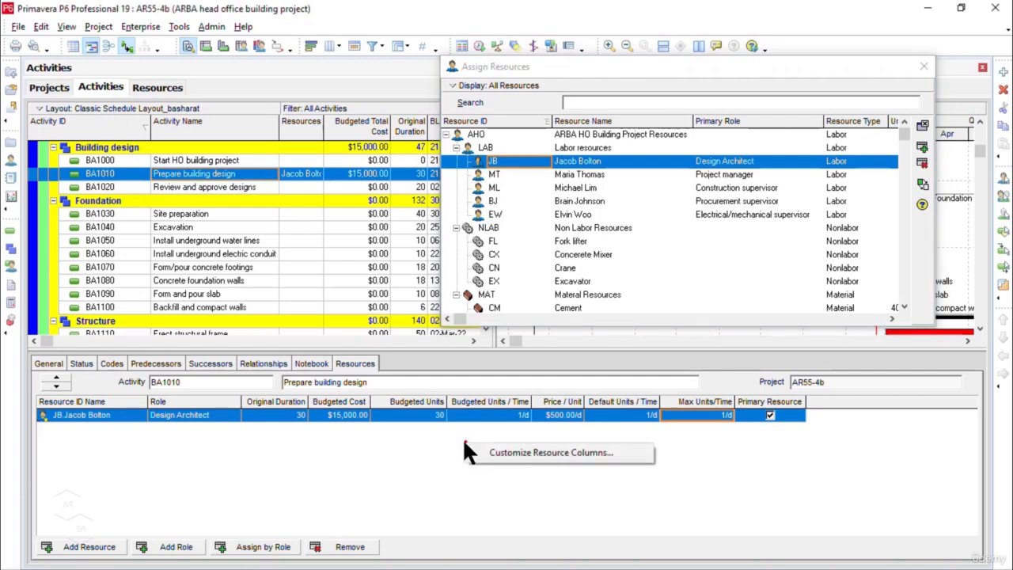
left_click(586, 452)
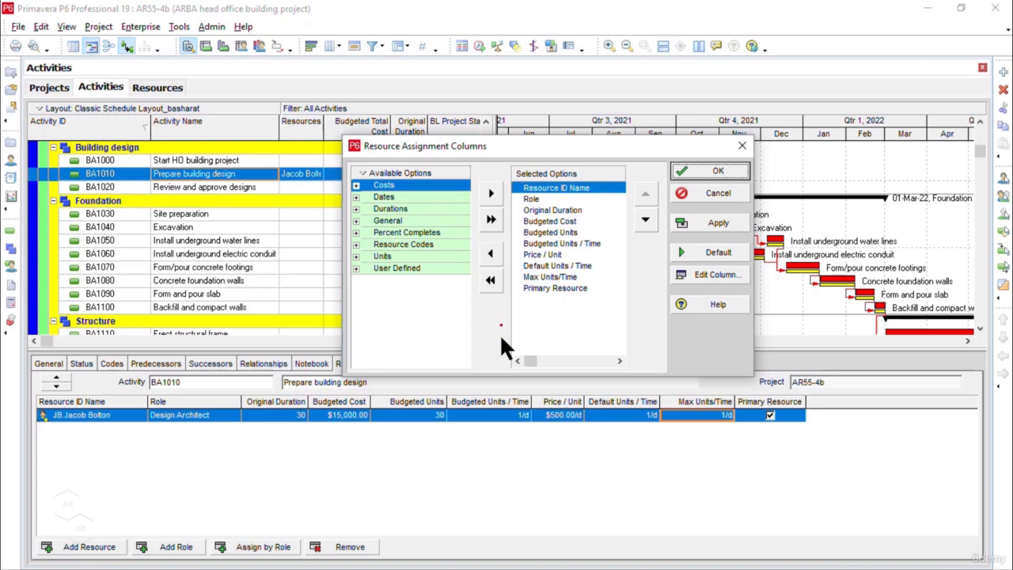
right_click(434, 174)
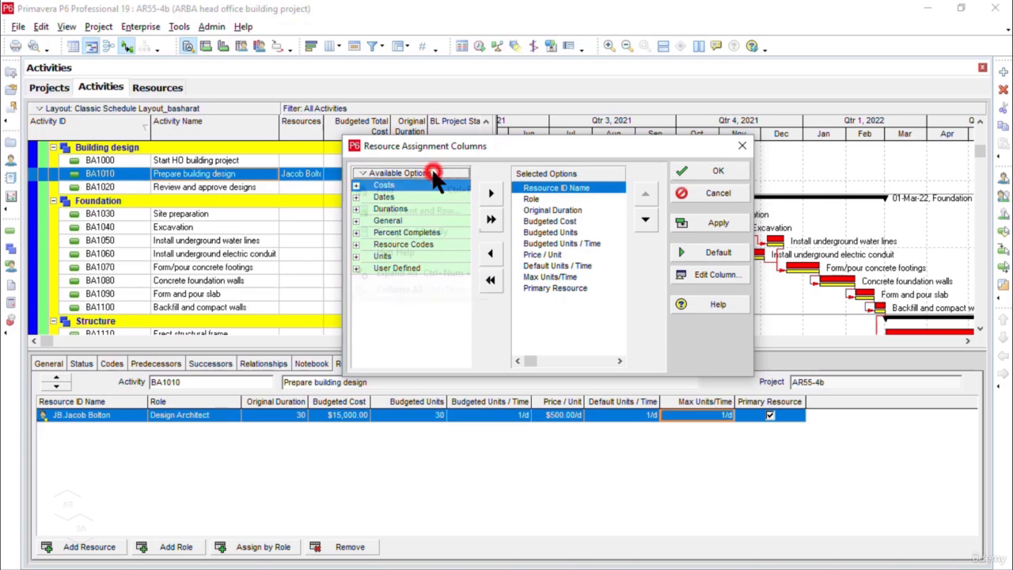
left_click(436, 197)
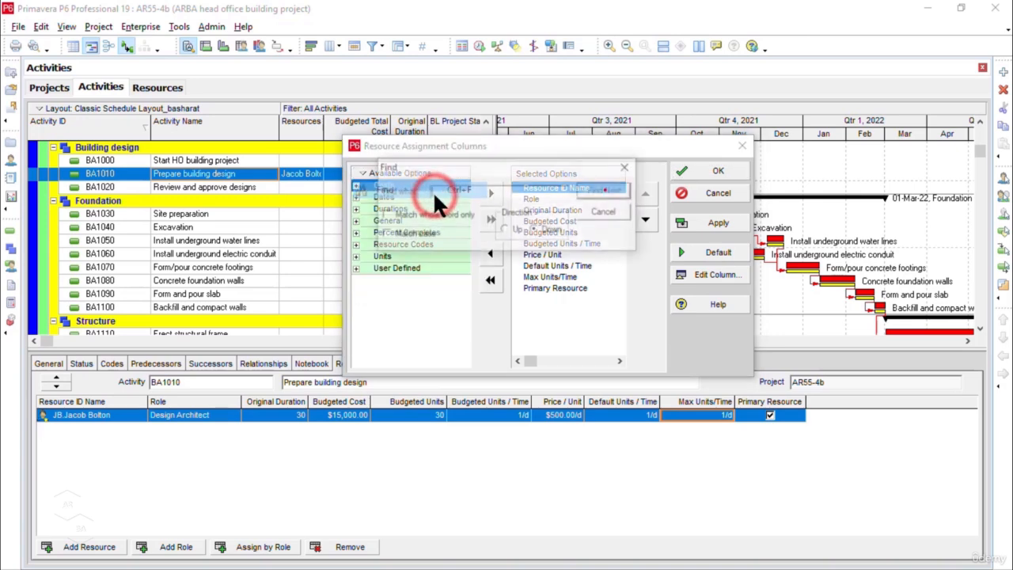
left_click(508, 196)
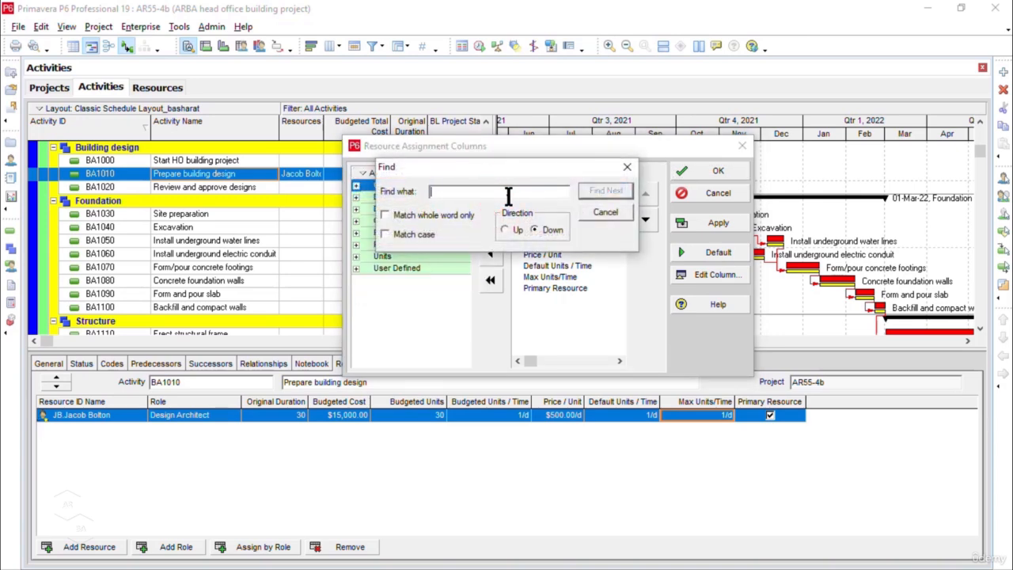
type("resource type")
left_click(606, 191)
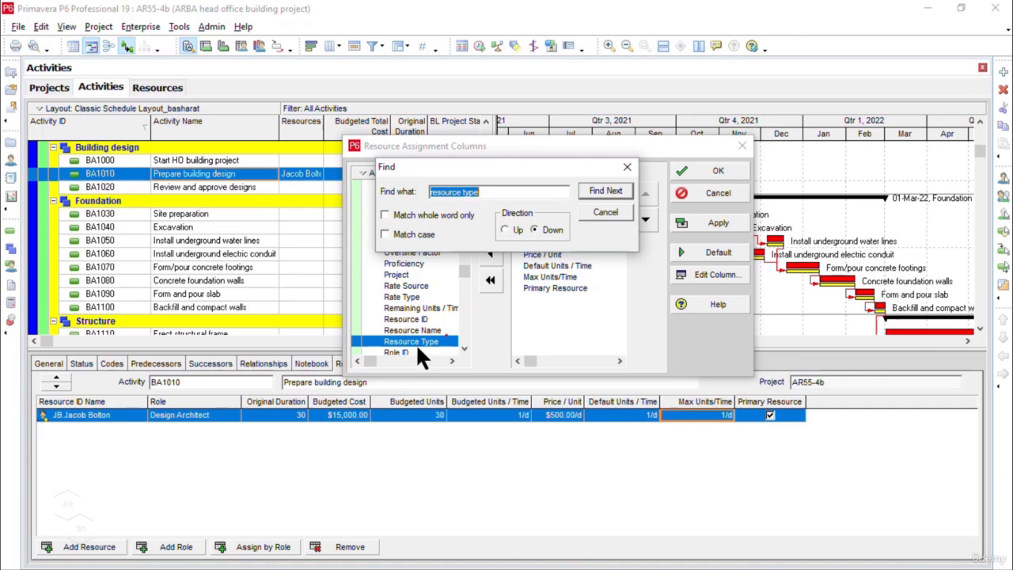
left_click_drag(493, 167, 635, 178)
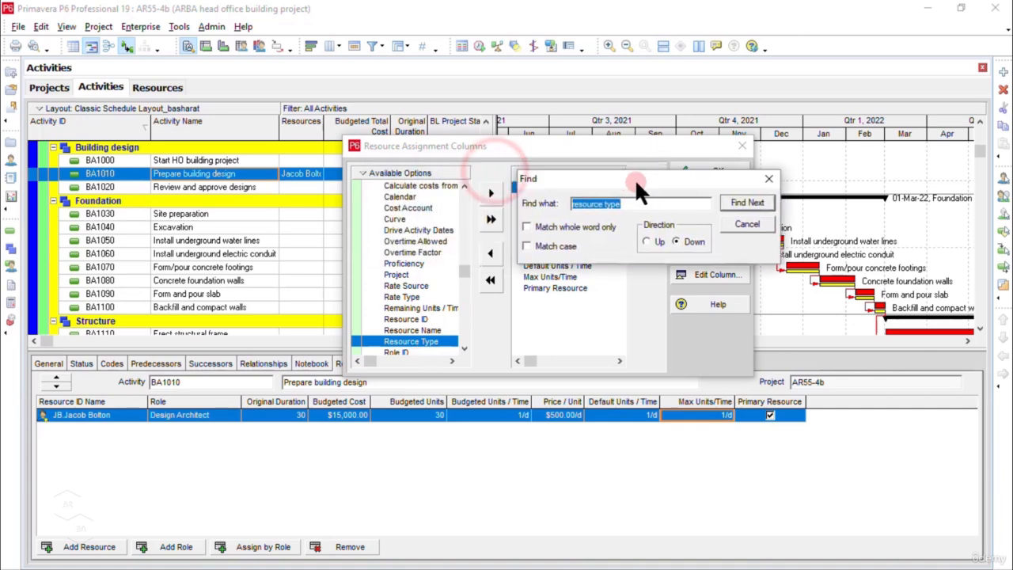
left_click(768, 179)
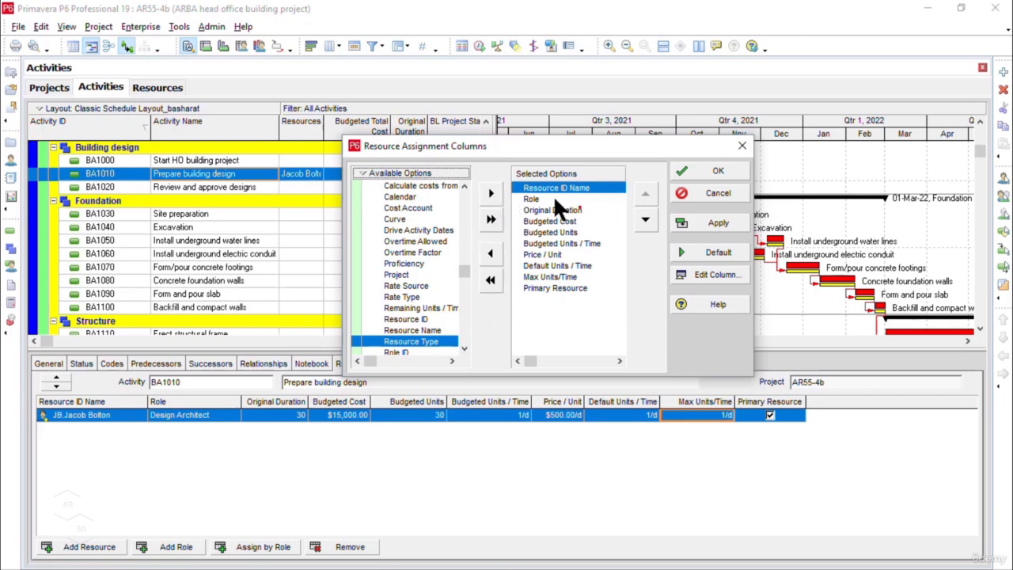
Step: Add the Resource Type column to the resource assignment details directly after Resource ID Name and apply the selection
left_click(491, 194)
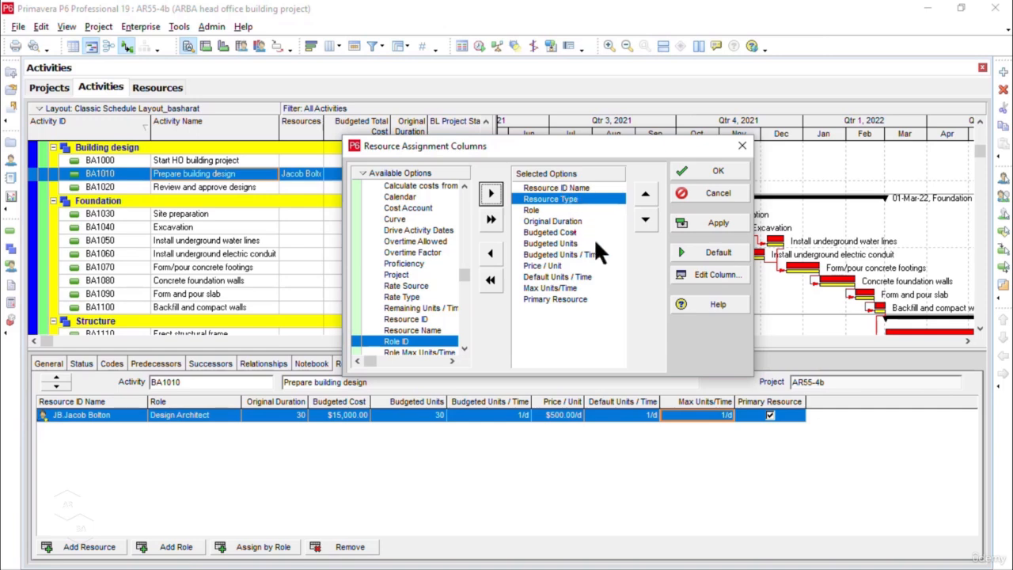
left_click(701, 222)
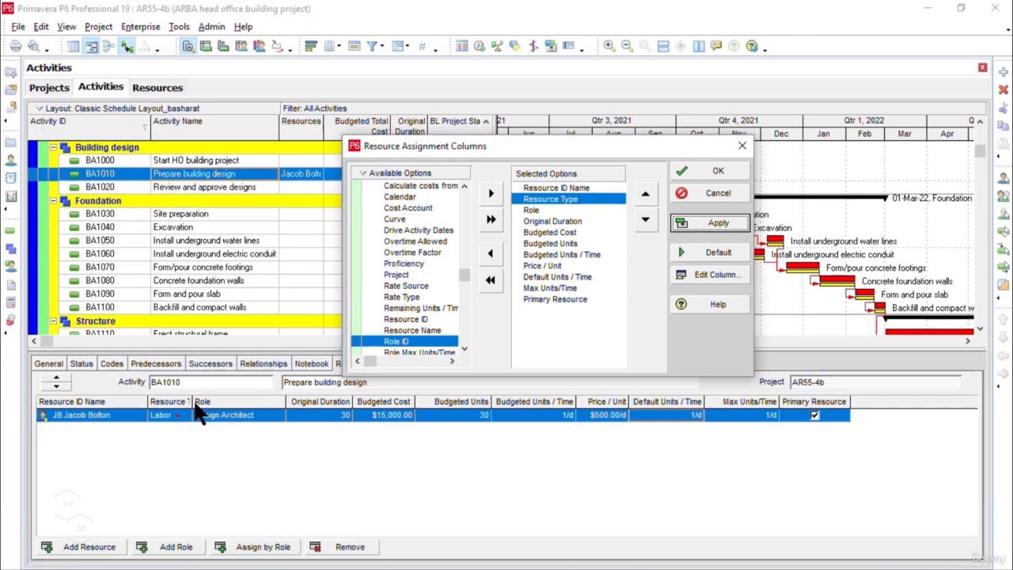
left_click(710, 171)
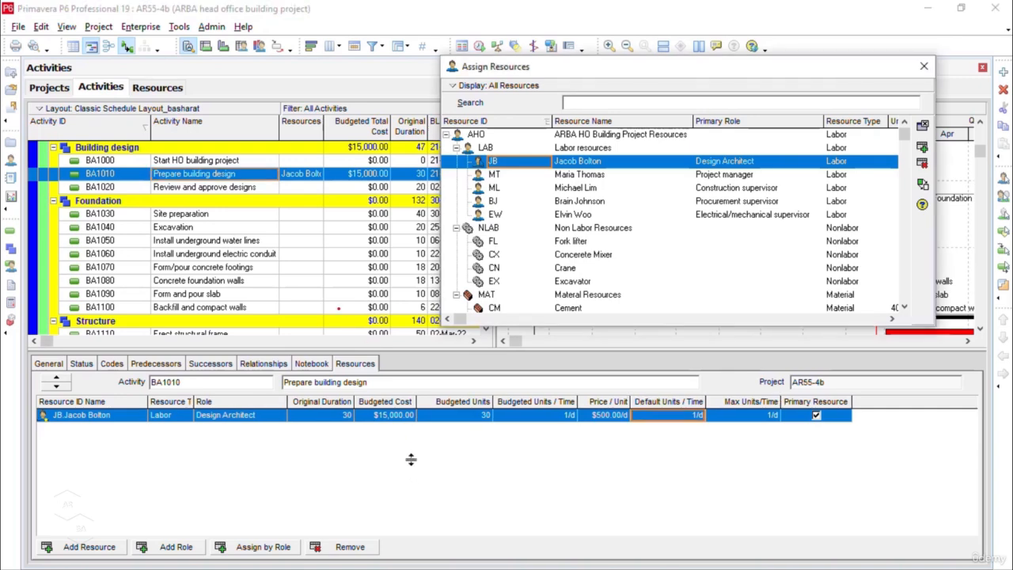
Step: Assign the Design Architect and the Project manager labor resources to activity BA1020, Review and approve designs
left_click(246, 189)
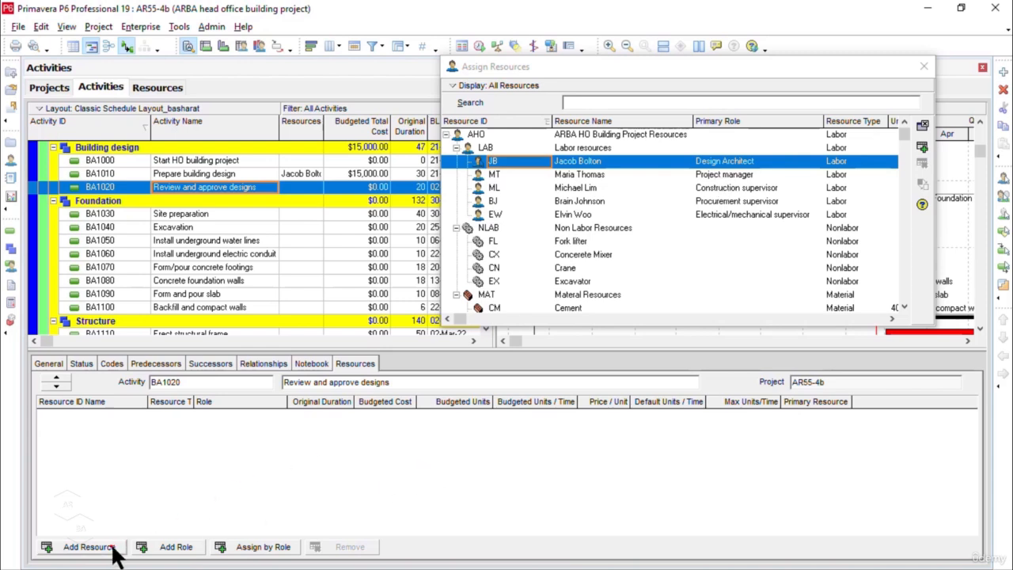
left_click(89, 547)
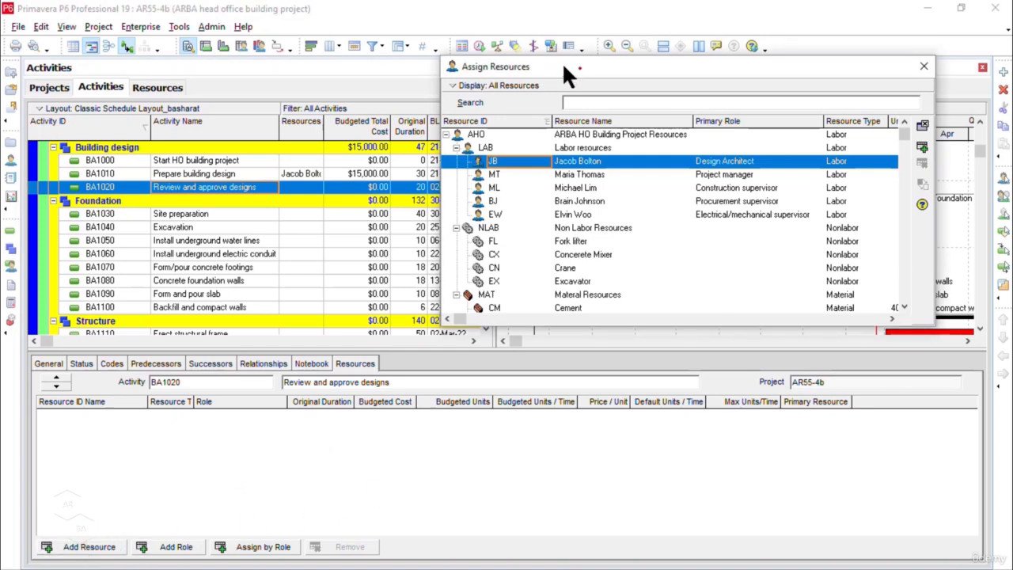
left_click(923, 146)
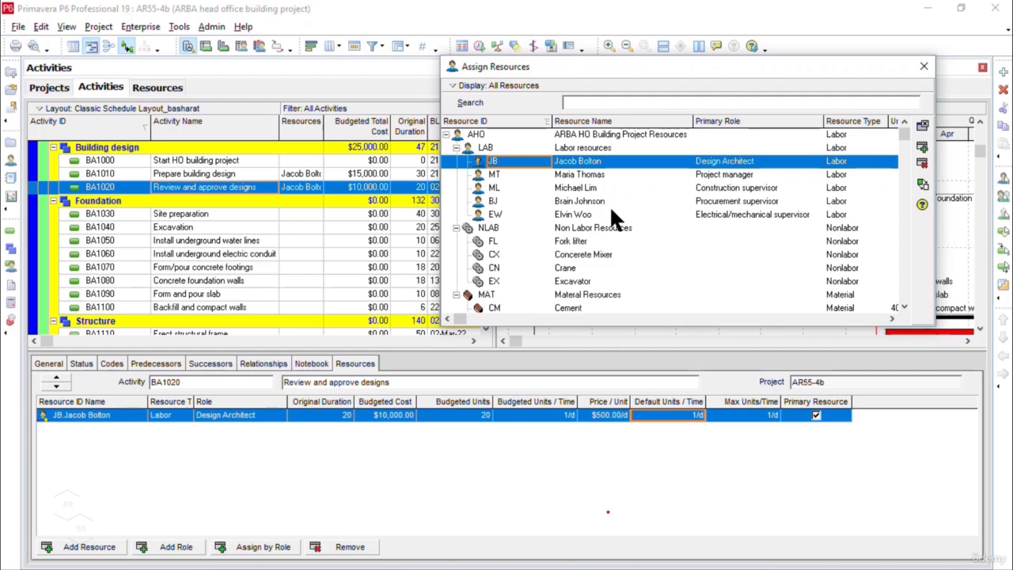
left_click(583, 175)
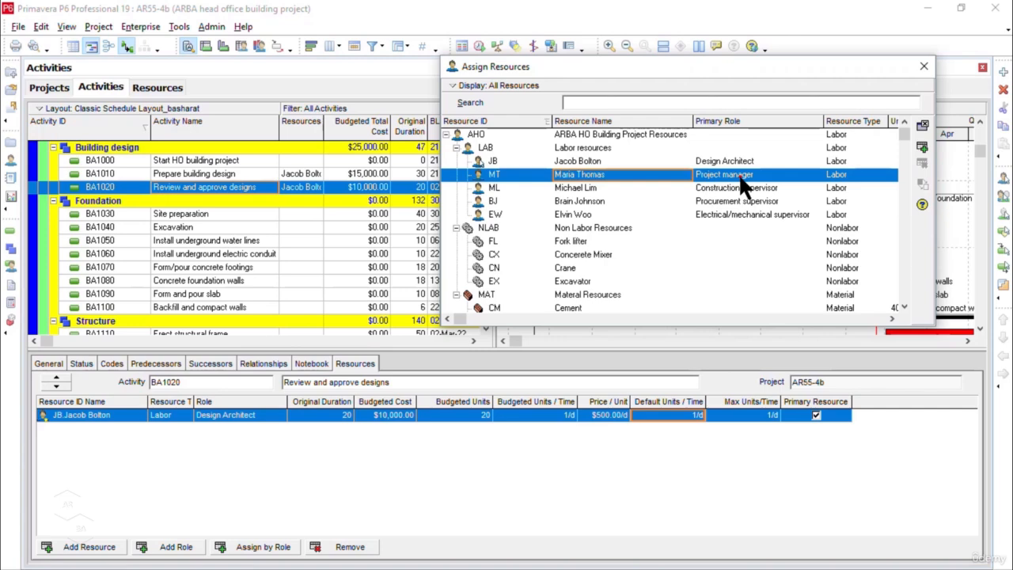
left_click(923, 148)
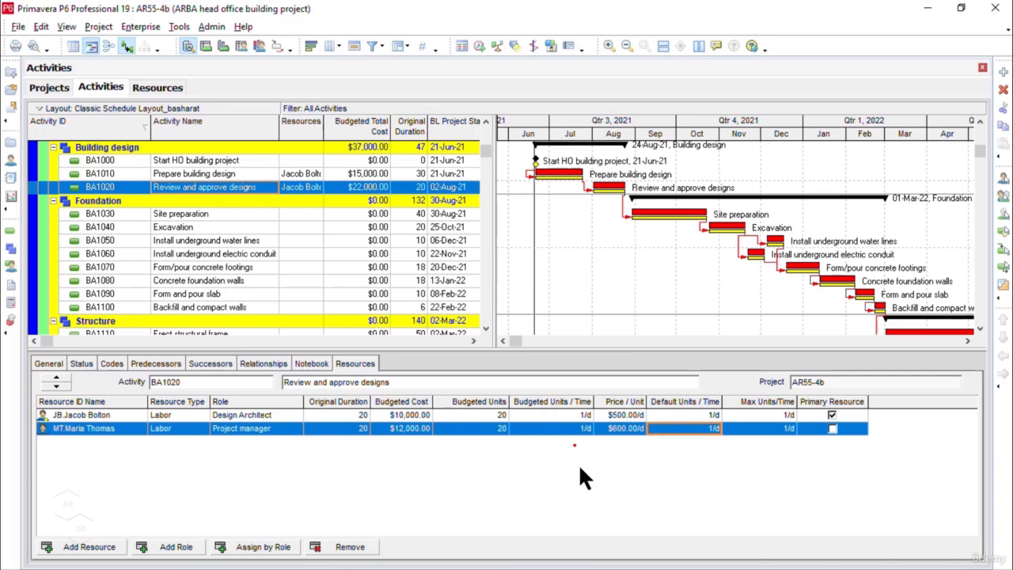
Step: Try 8 budgeted units per day for the Project manager on BA1020, and set the value back to 1 per day
left_click(578, 428)
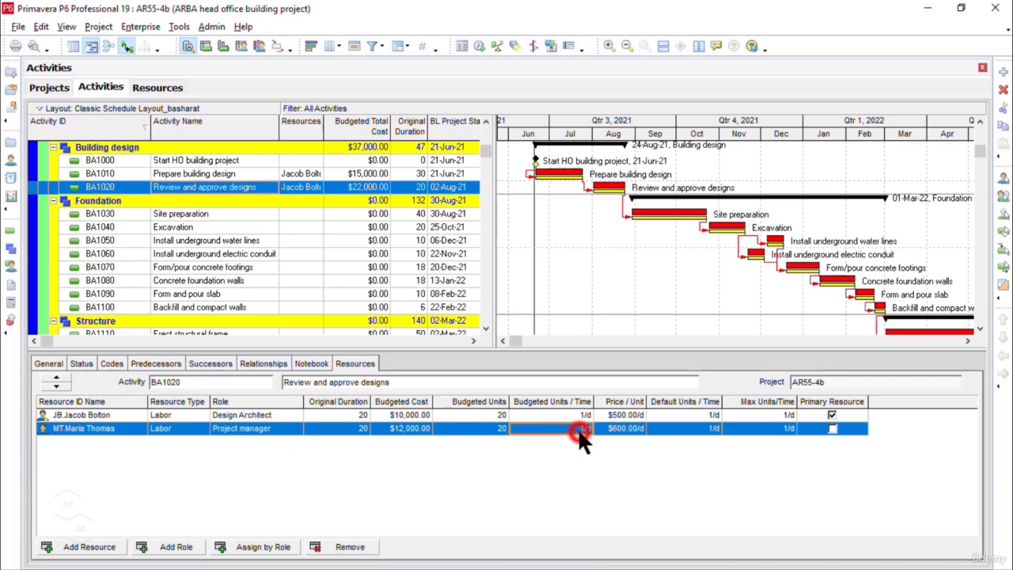
type("8")
key("Return")
left_click(582, 433)
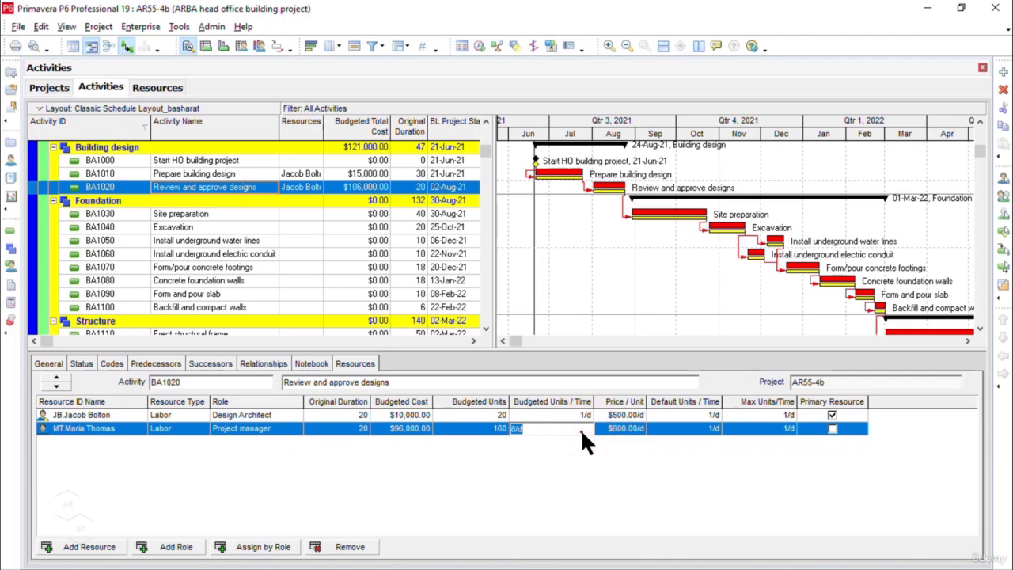
type("1")
key("Return")
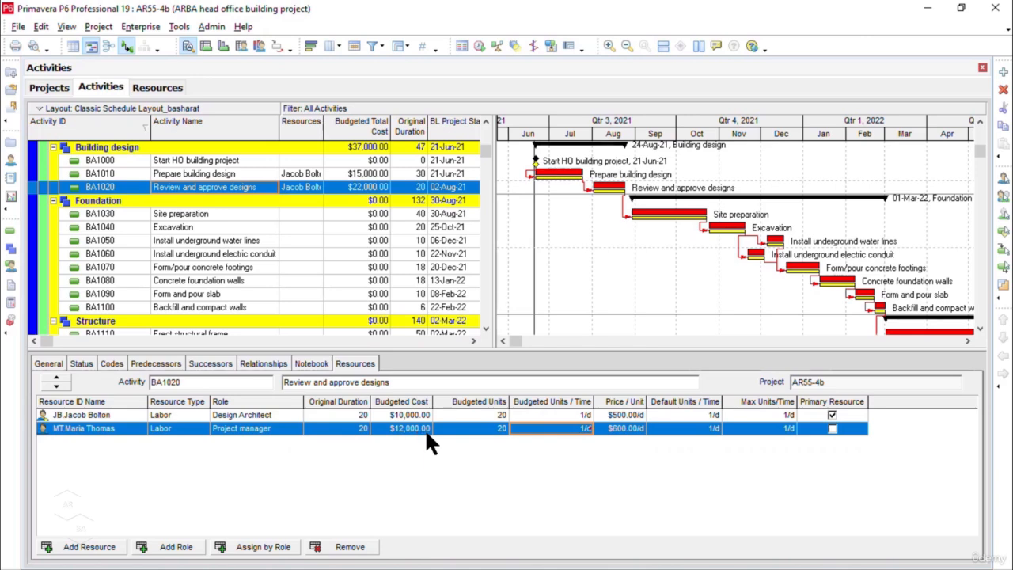
Step: Review the Time Units user preferences, keeping Day as the unit of time in the units format
left_click(565, 430)
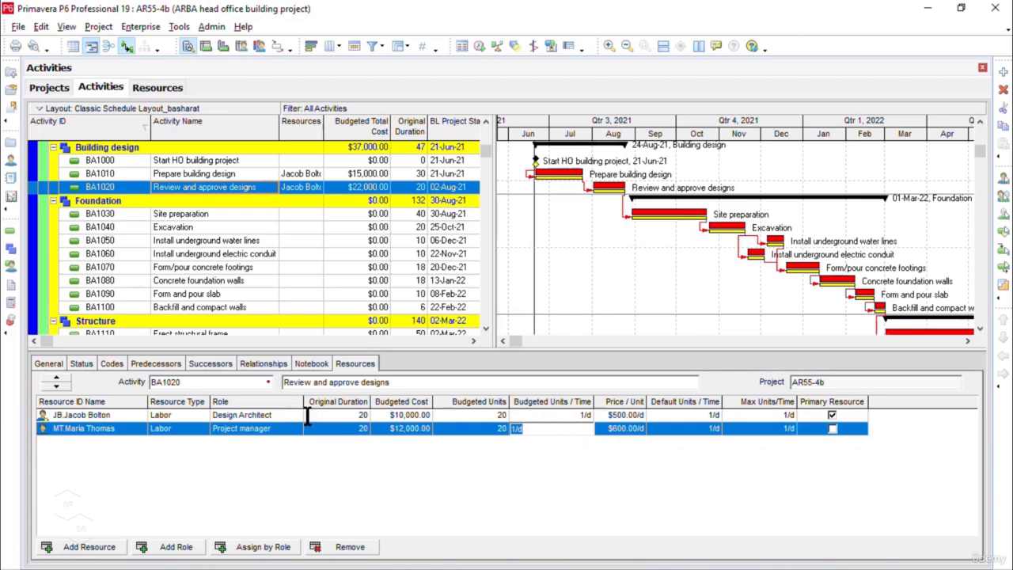
left_click(42, 26)
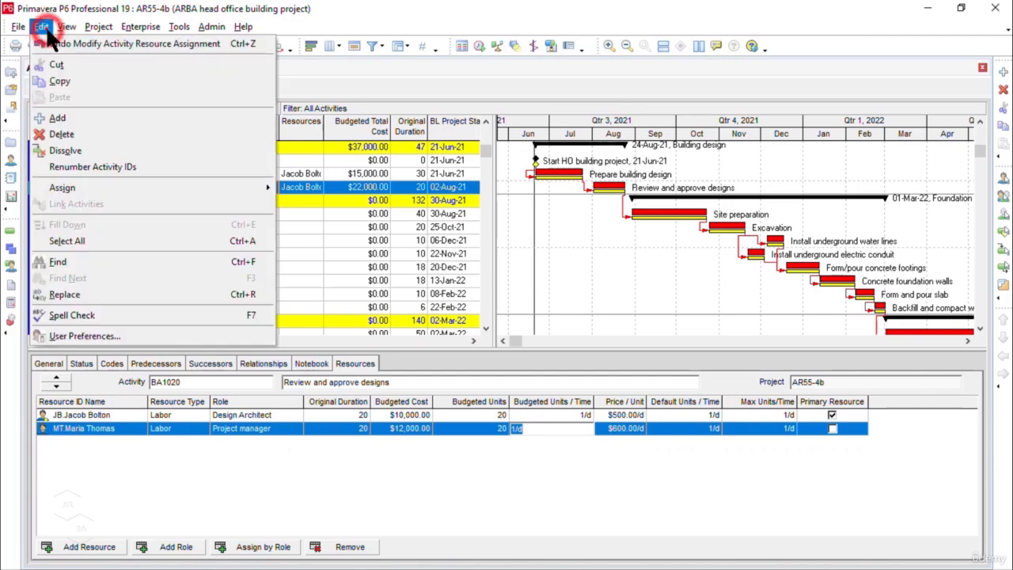
left_click(112, 334)
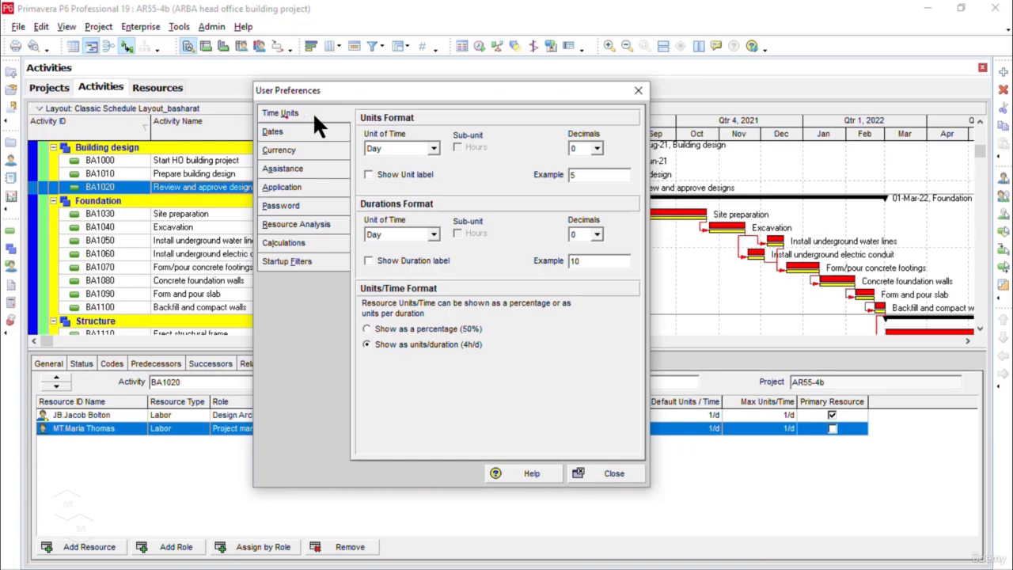
left_click(433, 148)
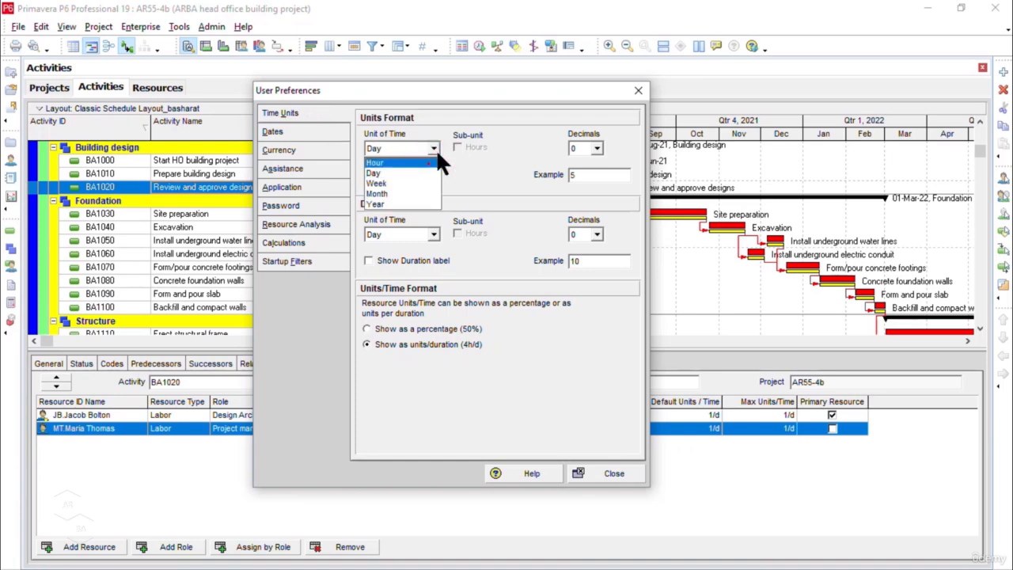
left_click(398, 172)
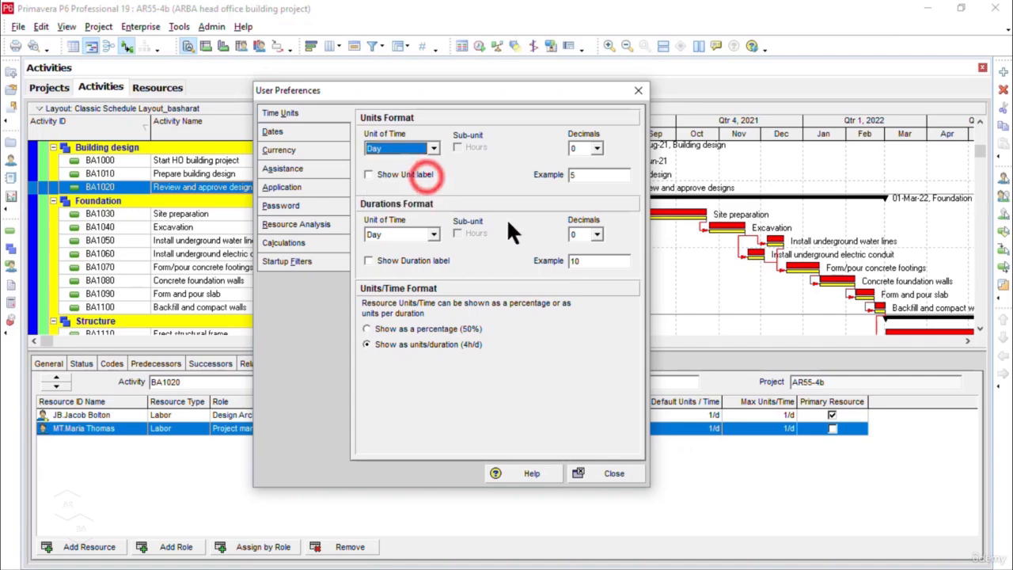
left_click(622, 473)
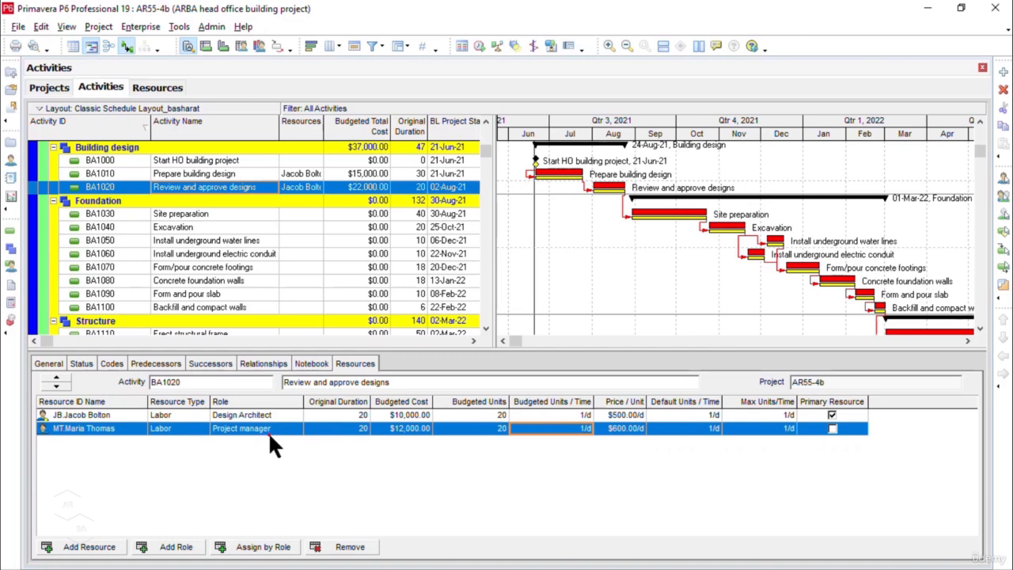
Step: Check the Project manager resource's general details and its units and prices, and return to the activities
left_click(170, 89)
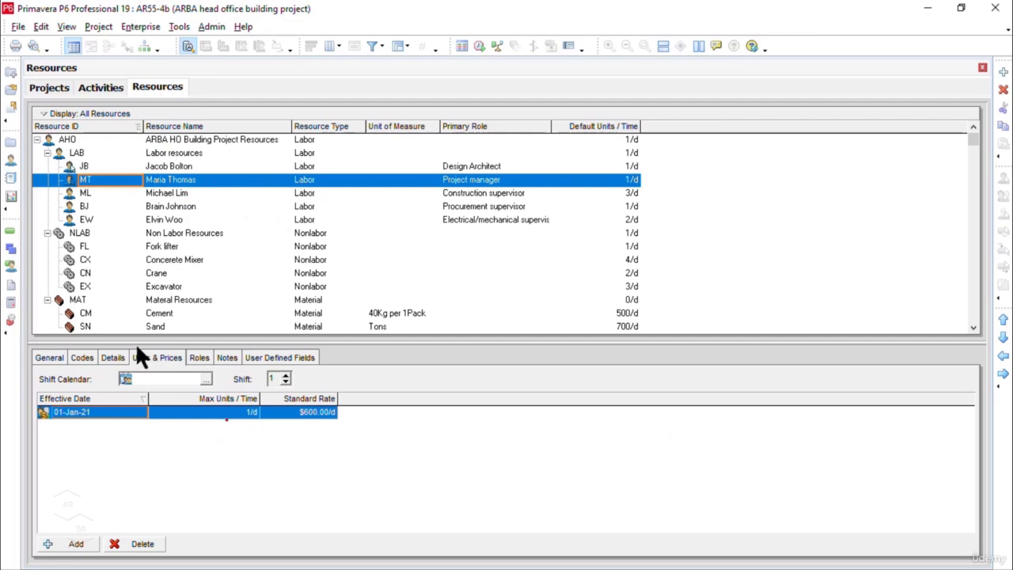
left_click(113, 358)
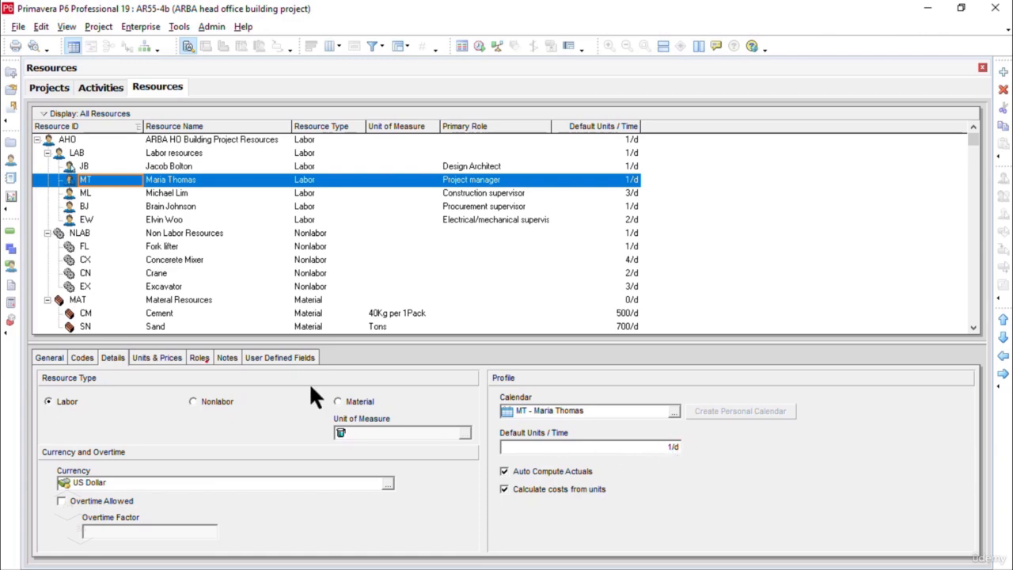
left_click(158, 357)
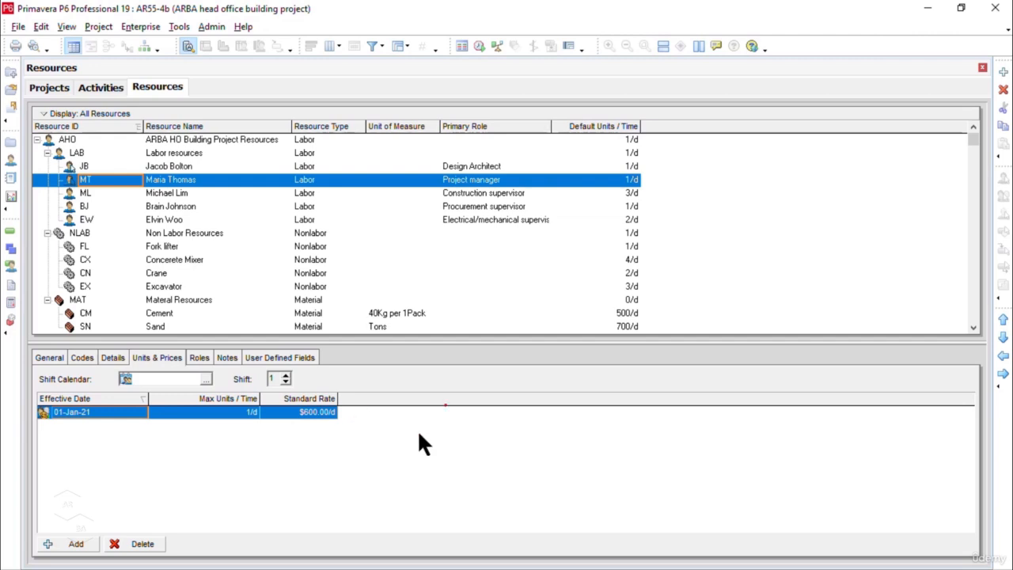
left_click(101, 87)
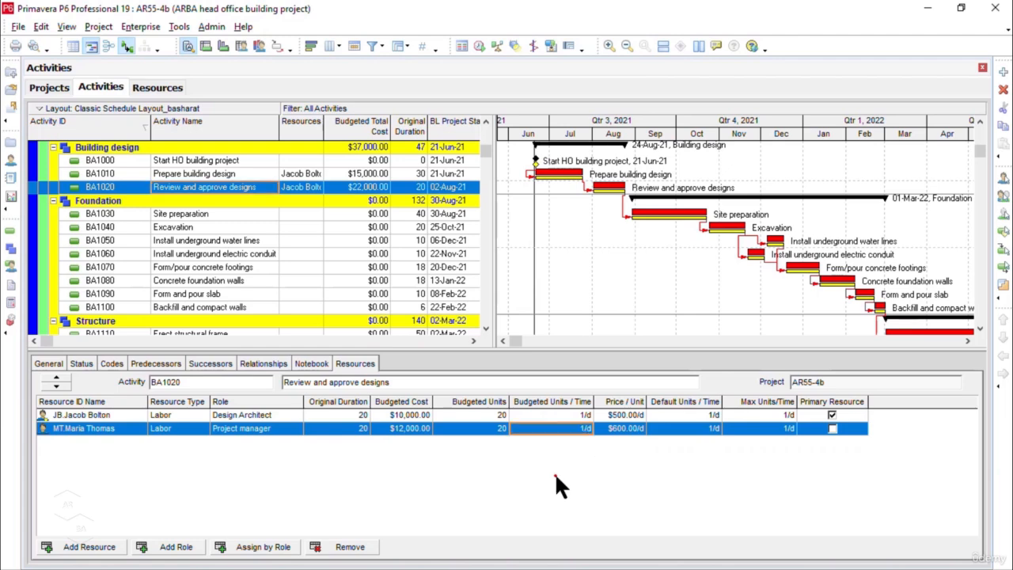
Step: Assign the Construction supervisor and Project manager labor resources to BA1030, Site preparation, and widen the activity table's Resources column to fit its contents
left_click(273, 215)
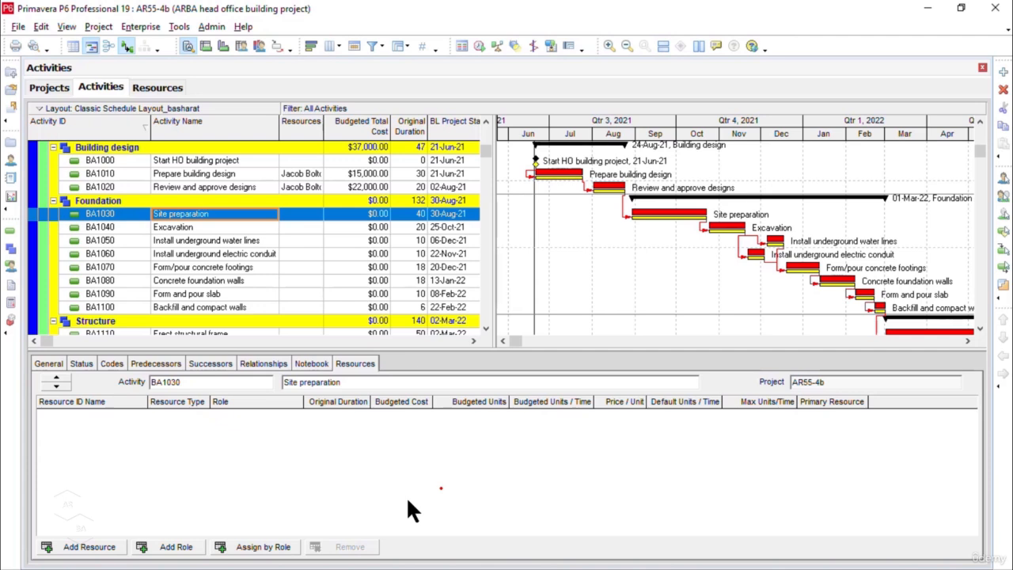
left_click(1005, 181)
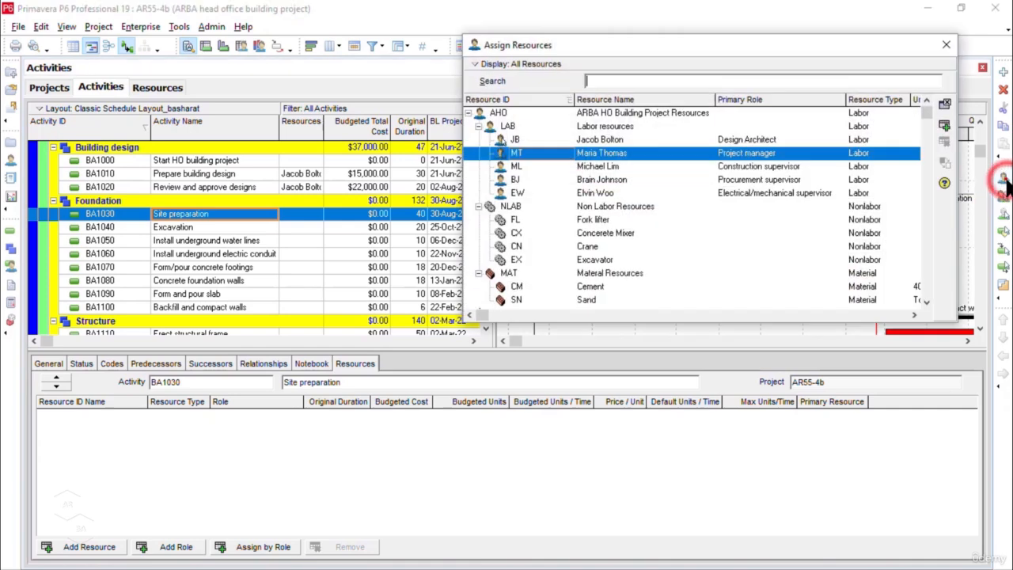
left_click(666, 47)
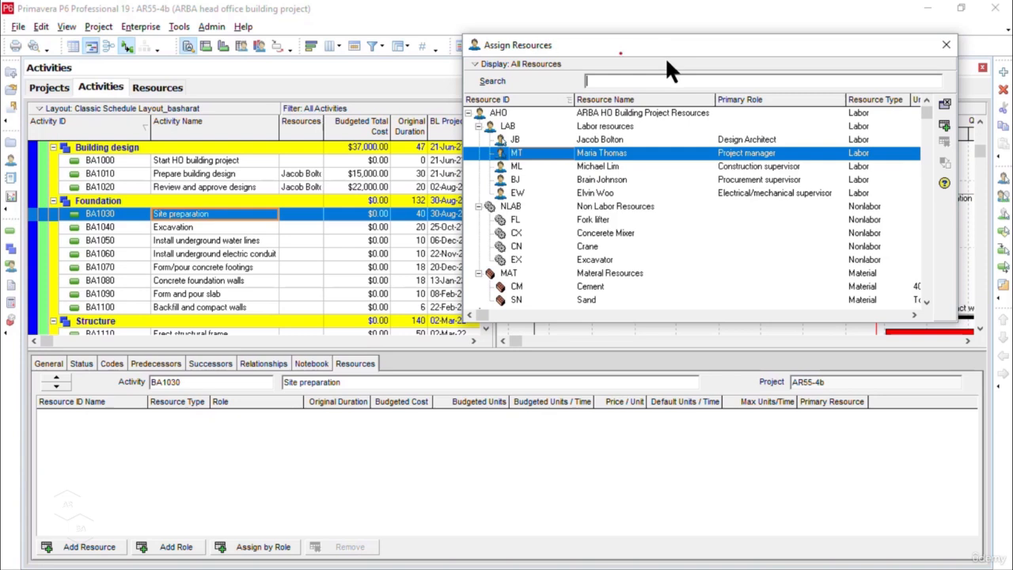
left_click(610, 165)
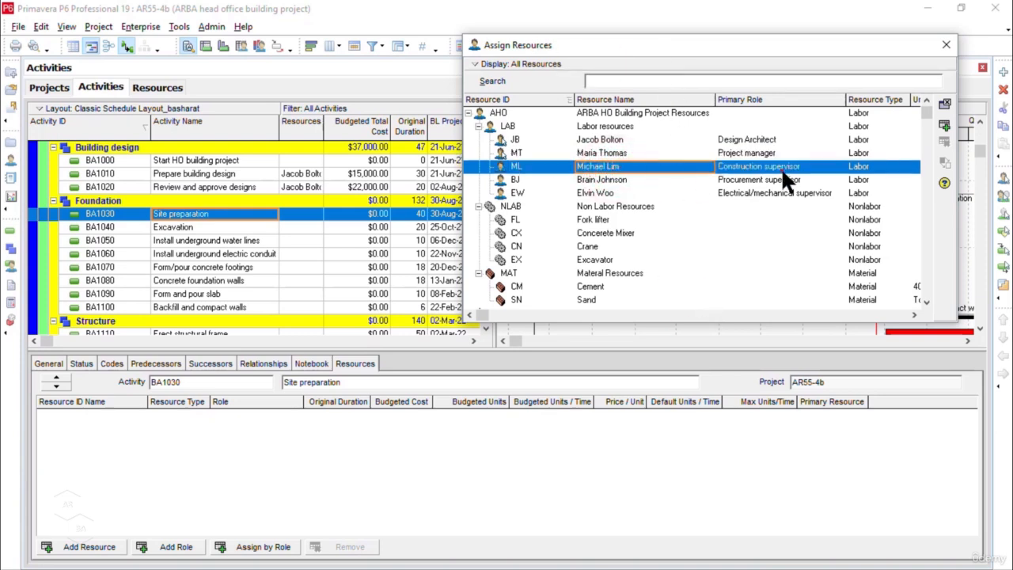
left_click(947, 124)
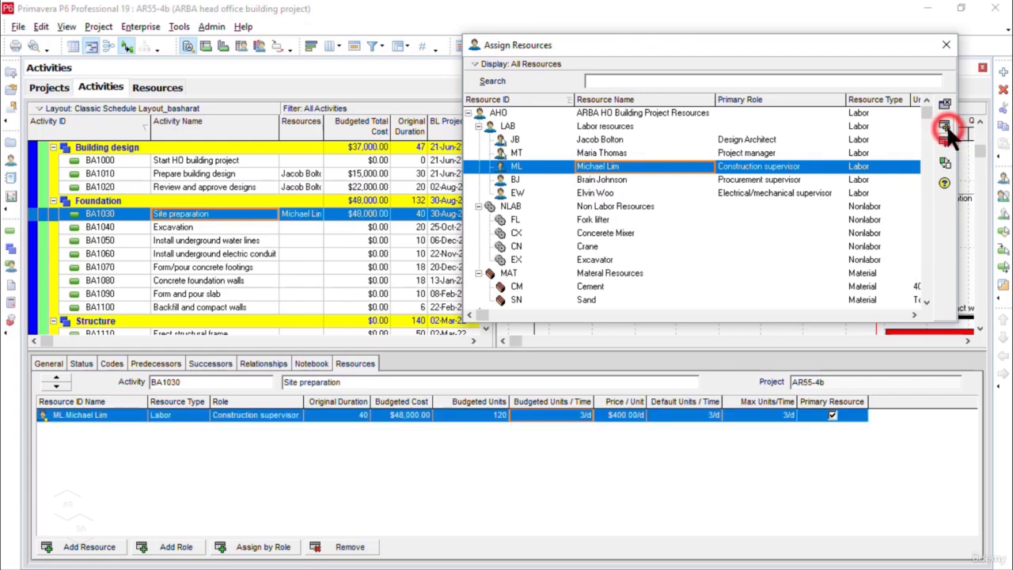
left_click(750, 153)
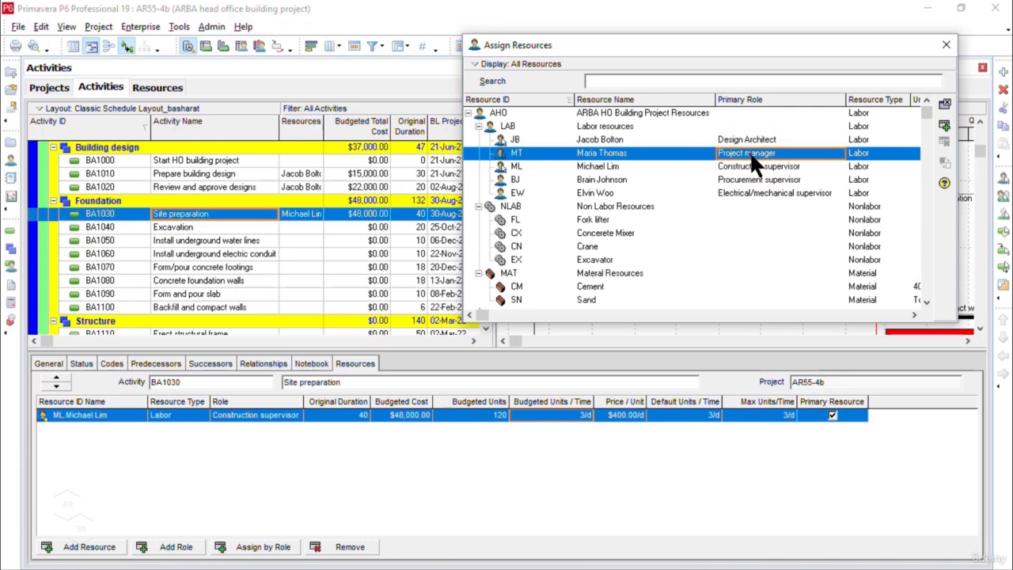
left_click(943, 125)
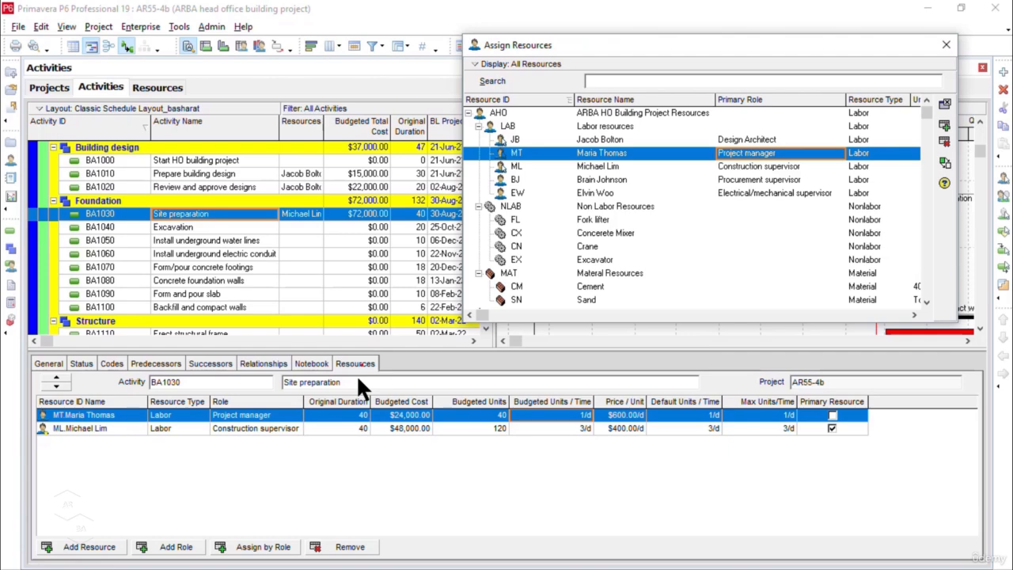
double_click(325, 133)
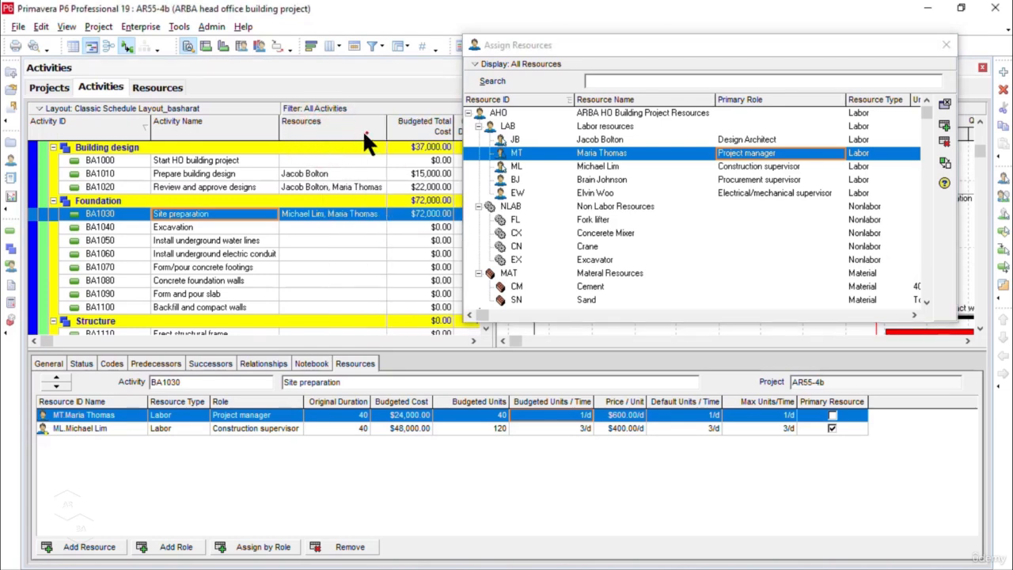
Step: Set the Construction supervisor's budgeted units per time on BA1030, Site preparation, to 1 per day
left_click(577, 428)
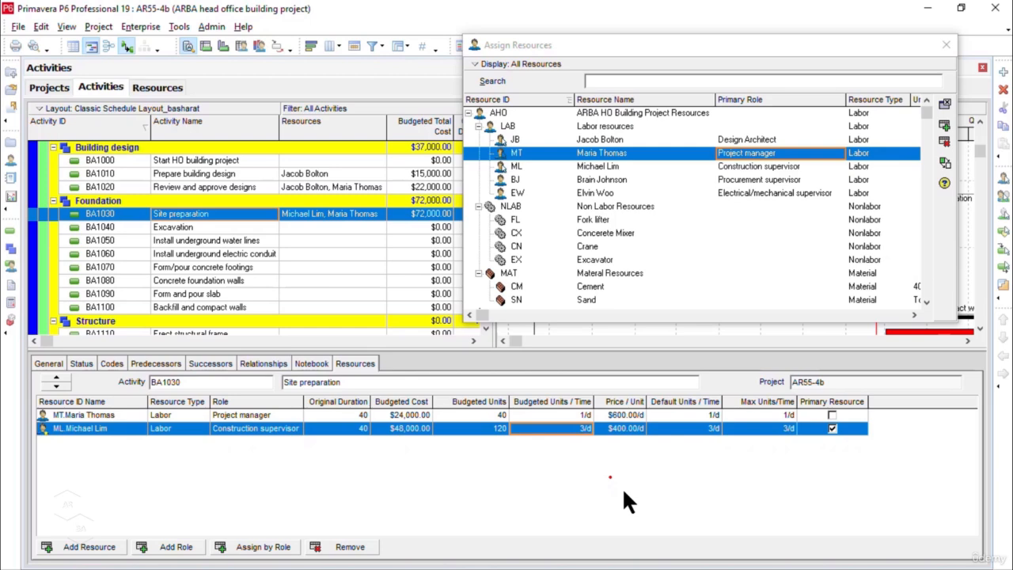
left_click(575, 428)
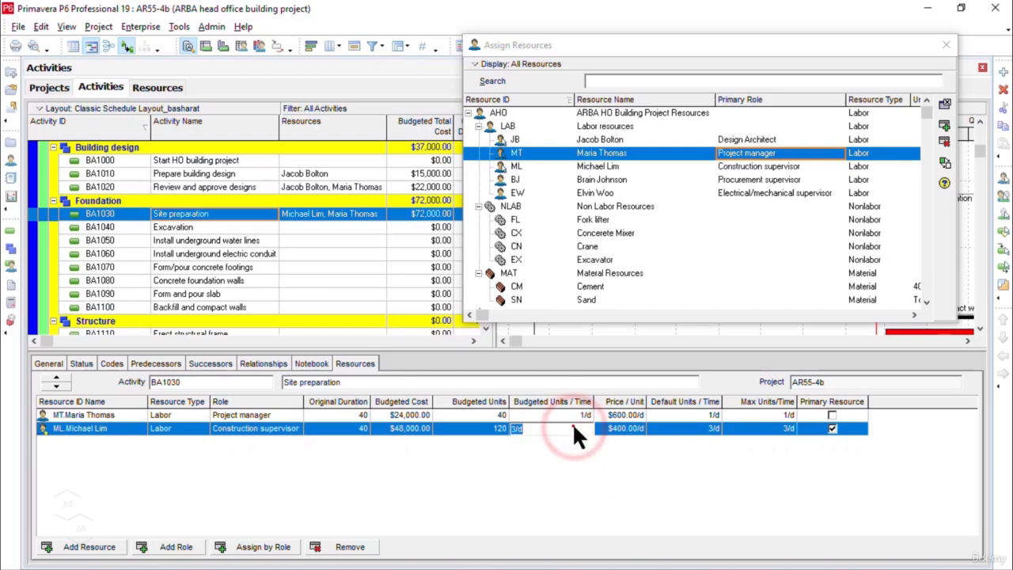
type("1")
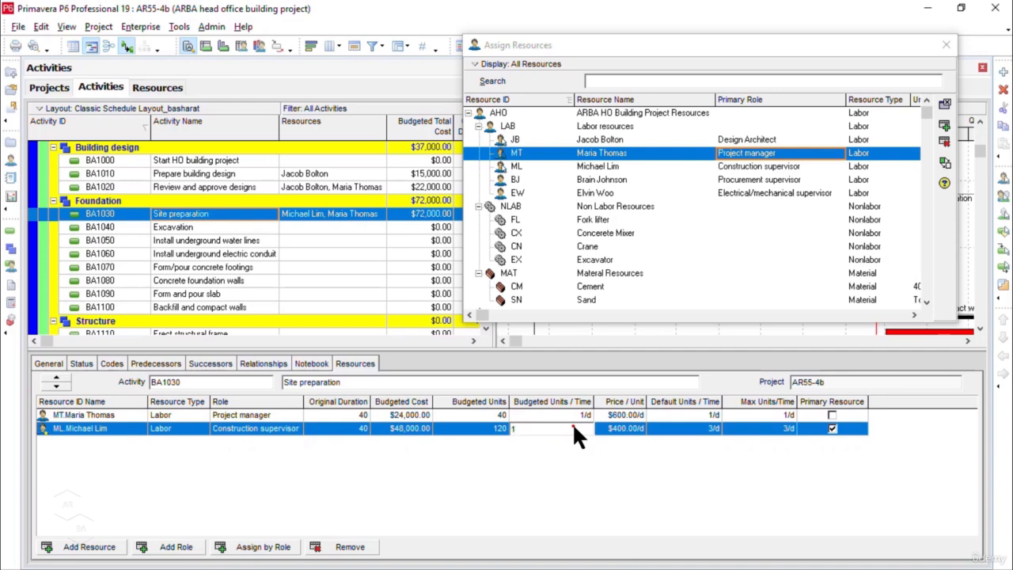
key("Return")
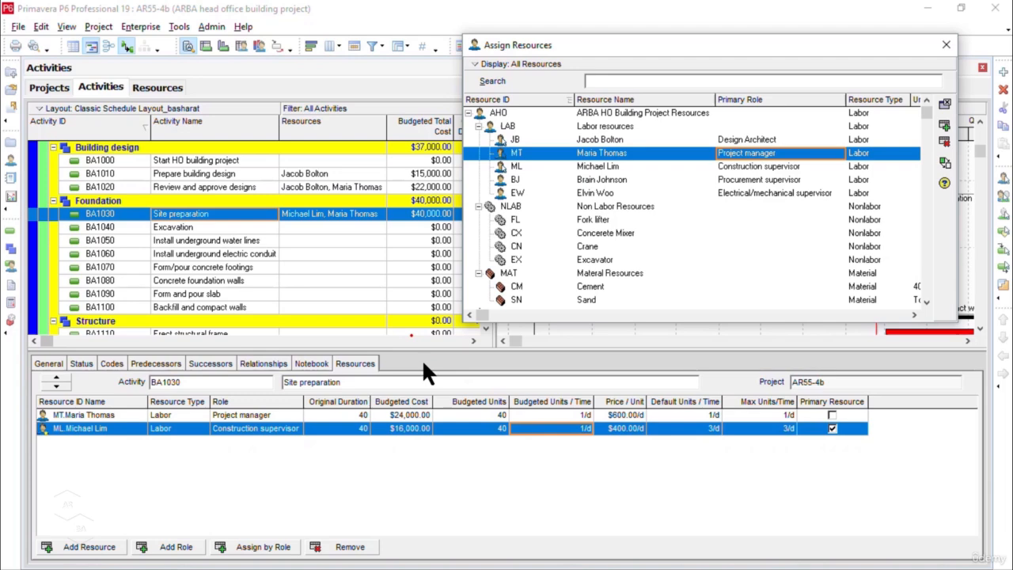
Step: Assign the Construction supervisor labor resource and the Excavator nonlabor resource to activity BA1040, Excavation
left_click(257, 227)
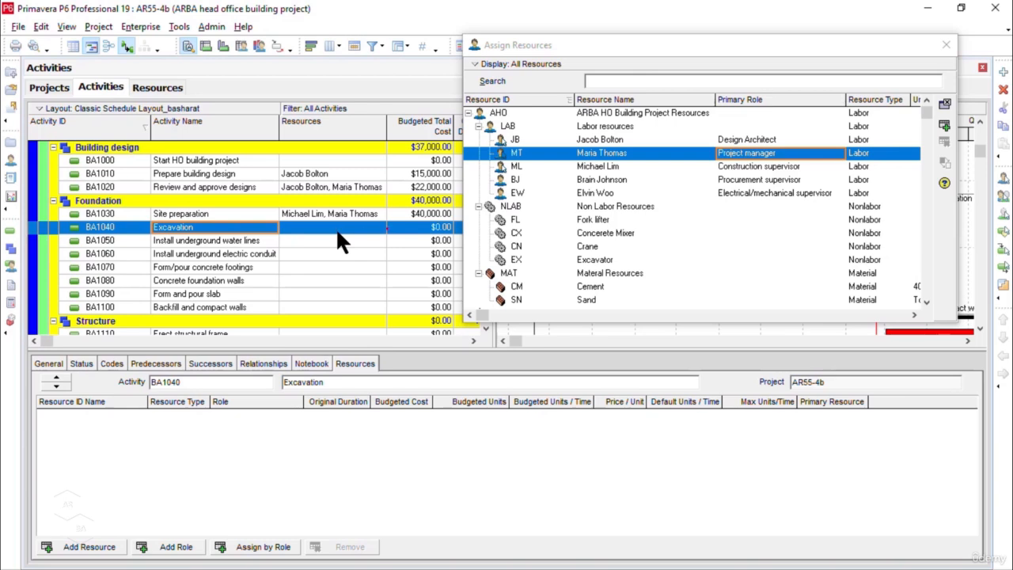
left_click(752, 166)
left_click(944, 126)
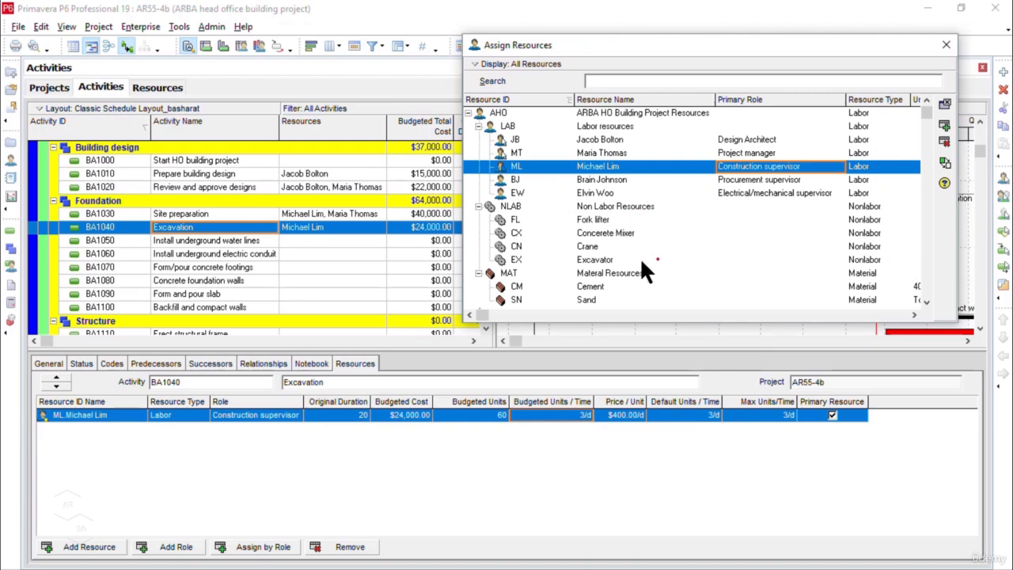
left_click(596, 260)
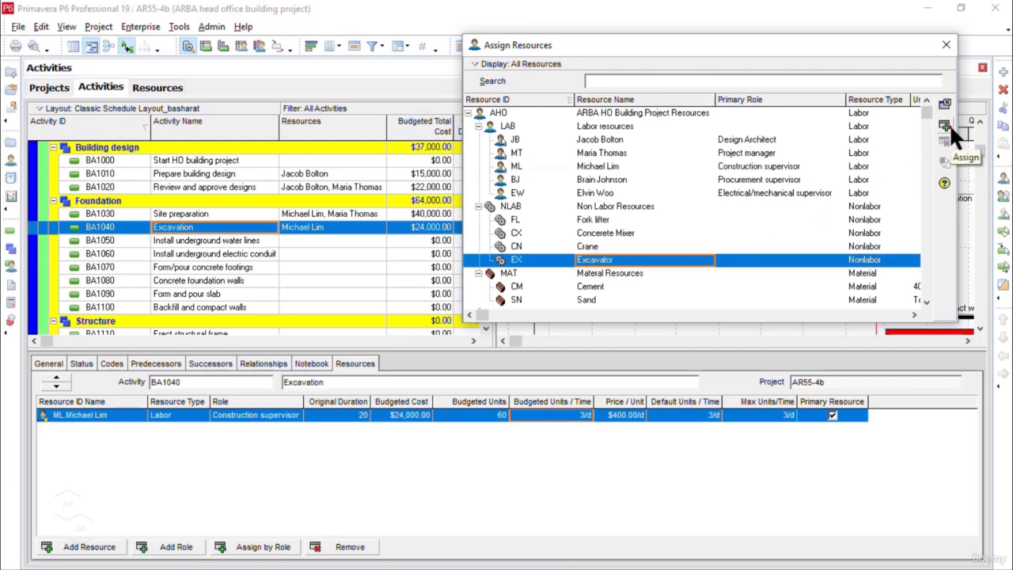
left_click(950, 123)
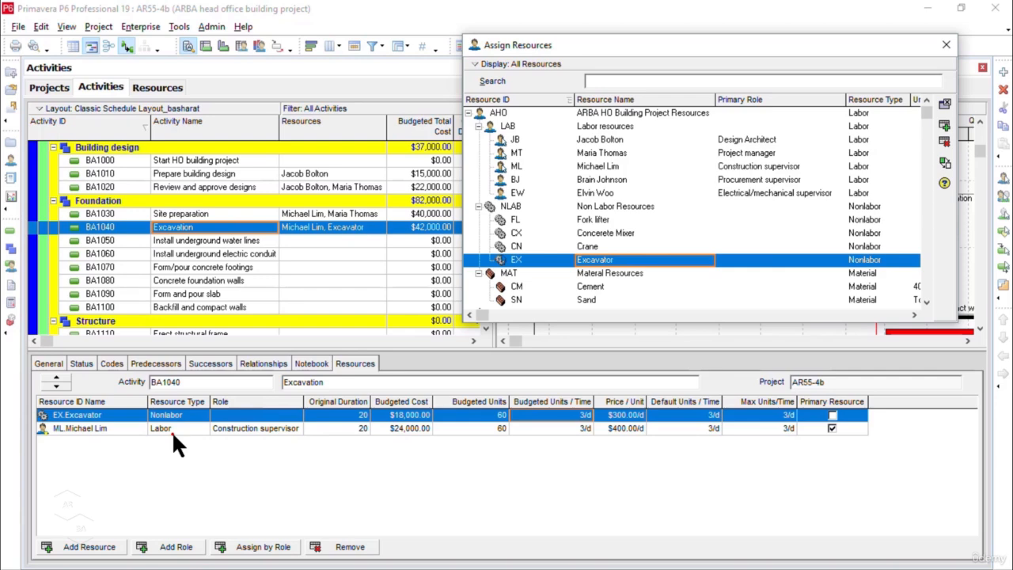
Step: Set the Construction supervisor's budgeted units per time on BA1040, Excavation, to 2 per day
left_click(578, 429)
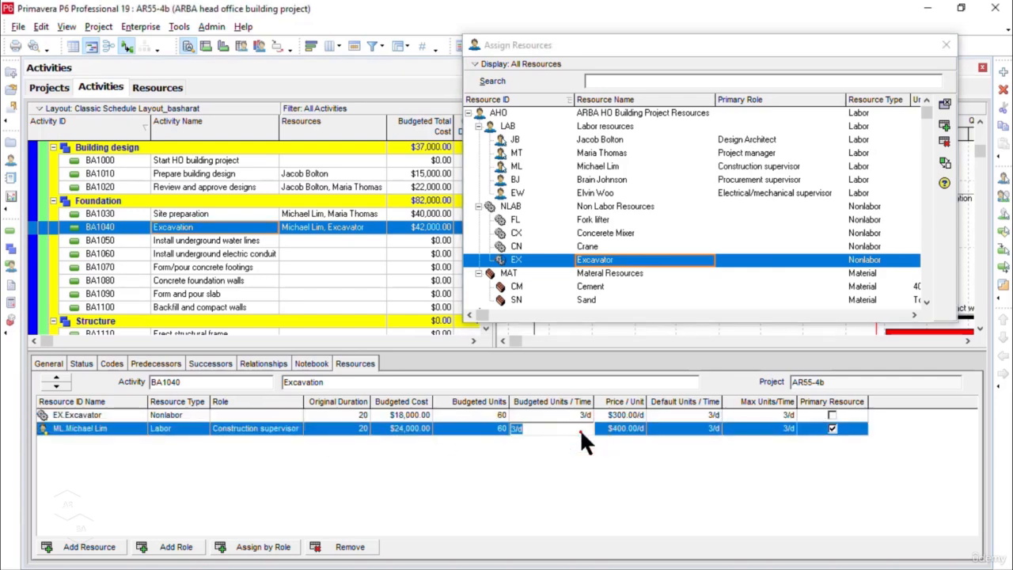
type("2")
key("Return")
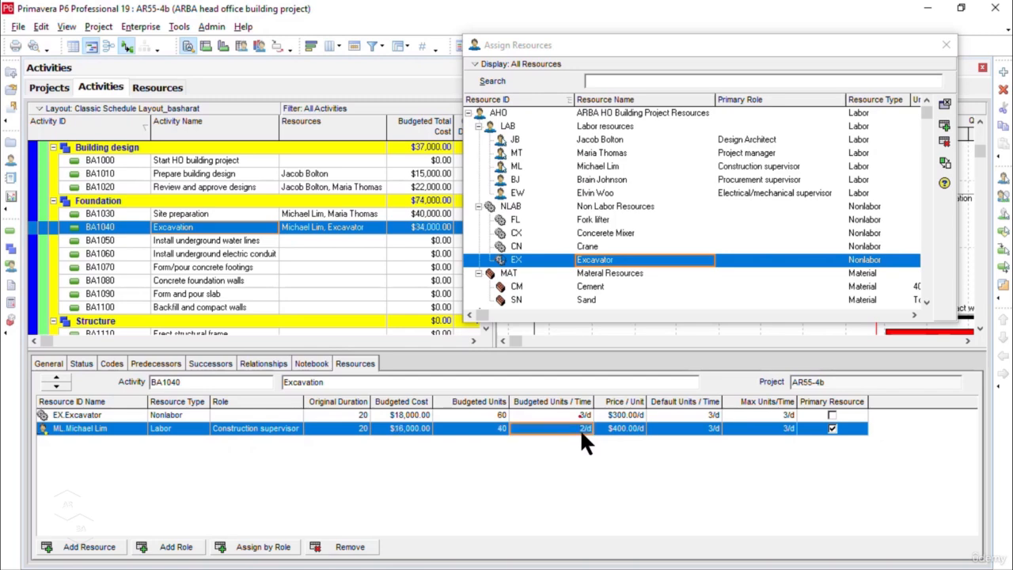
left_click(584, 415)
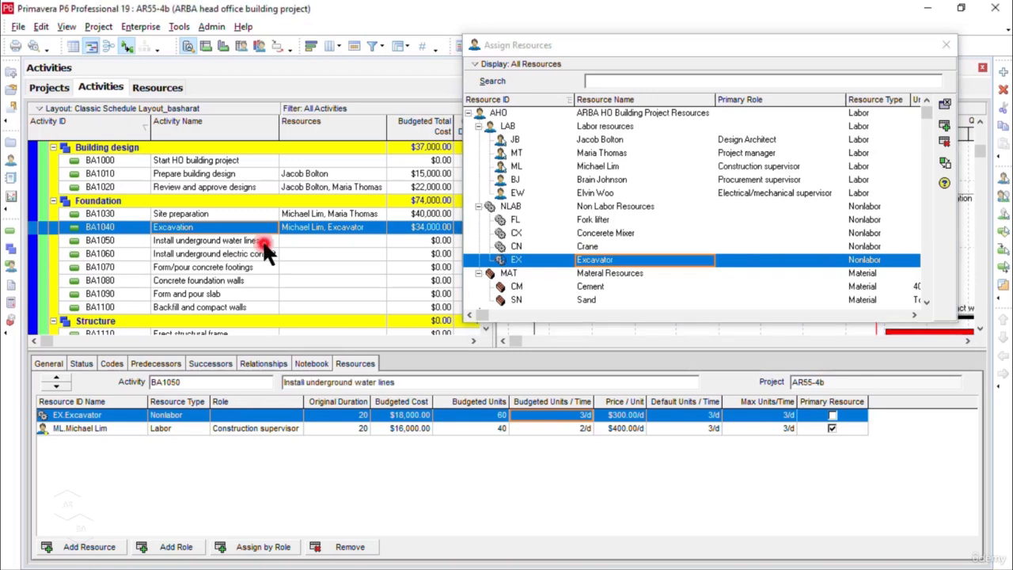
Step: Assign the Electrical/mechanical supervisor labor resource to both BA1050, Install underground water lines, and BA1060, Install underground electric conduit
left_click(263, 243)
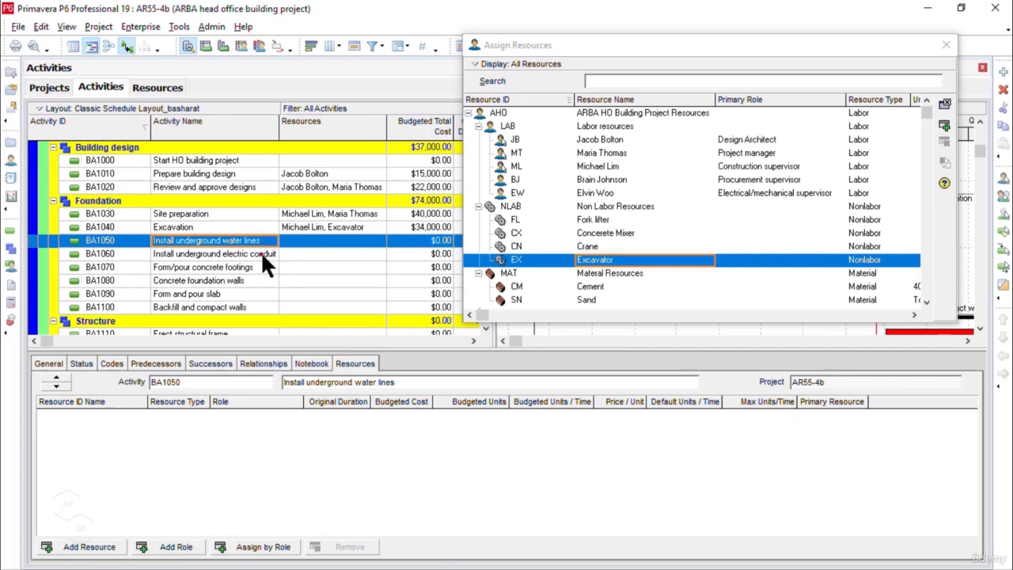
left_click(261, 254, "ctrl")
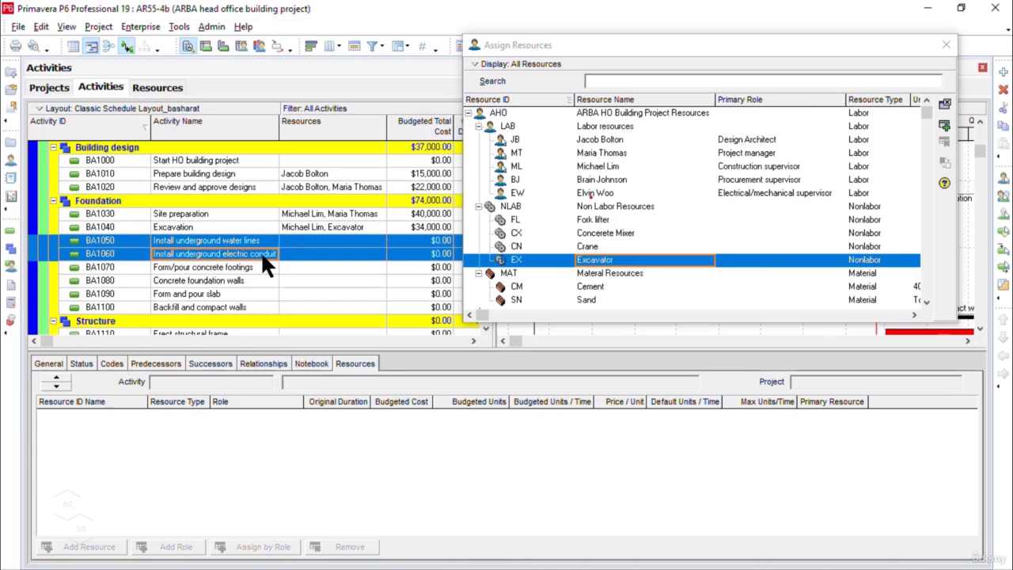
left_click(750, 194)
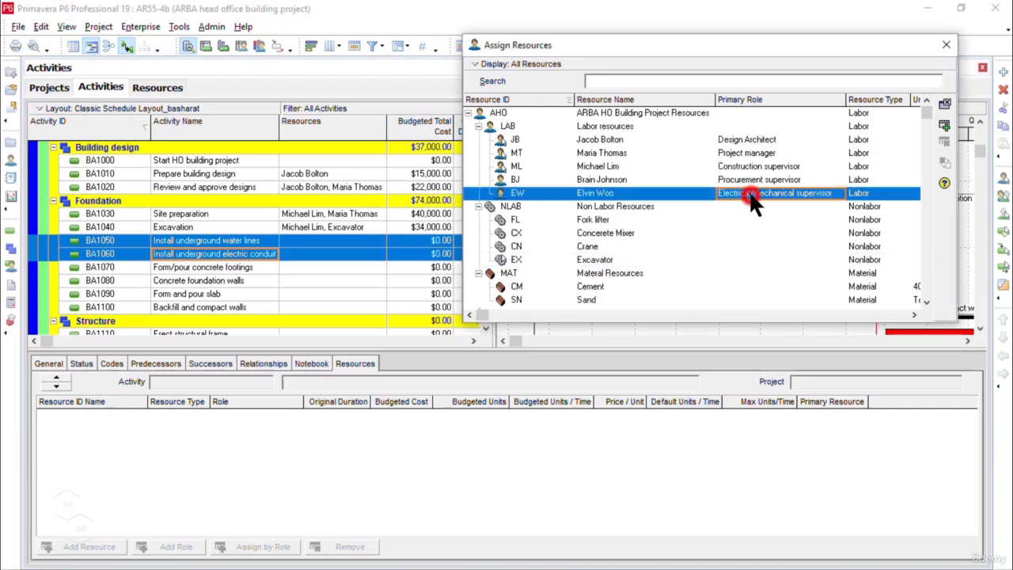
left_click(948, 126)
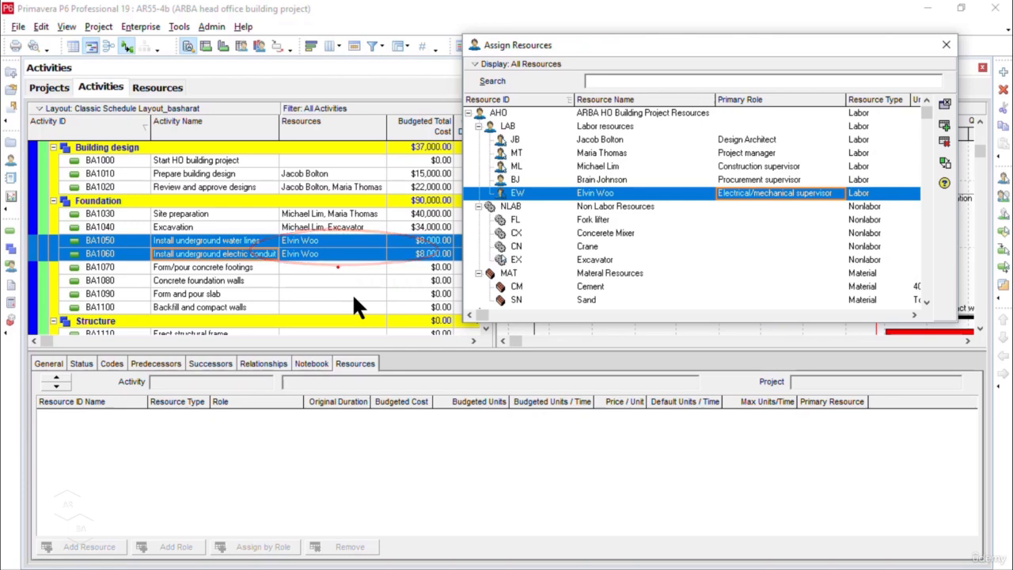
Step: Assign the Construction supervisor labor resource, the Concerete Mixer, and the Cement and Sand materials to BA1070, Form/pour concrete footings
left_click(338, 267)
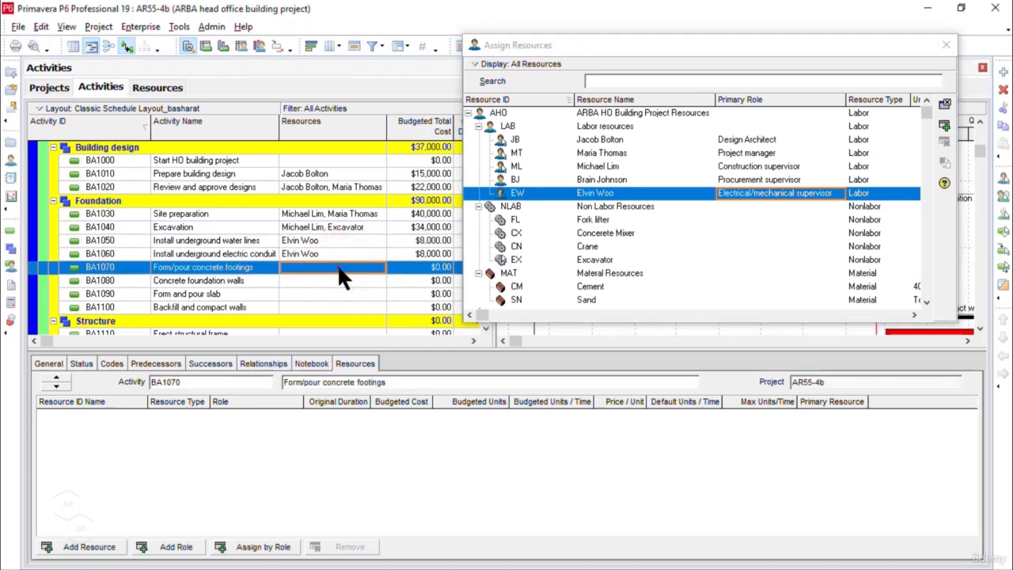
left_click(341, 268)
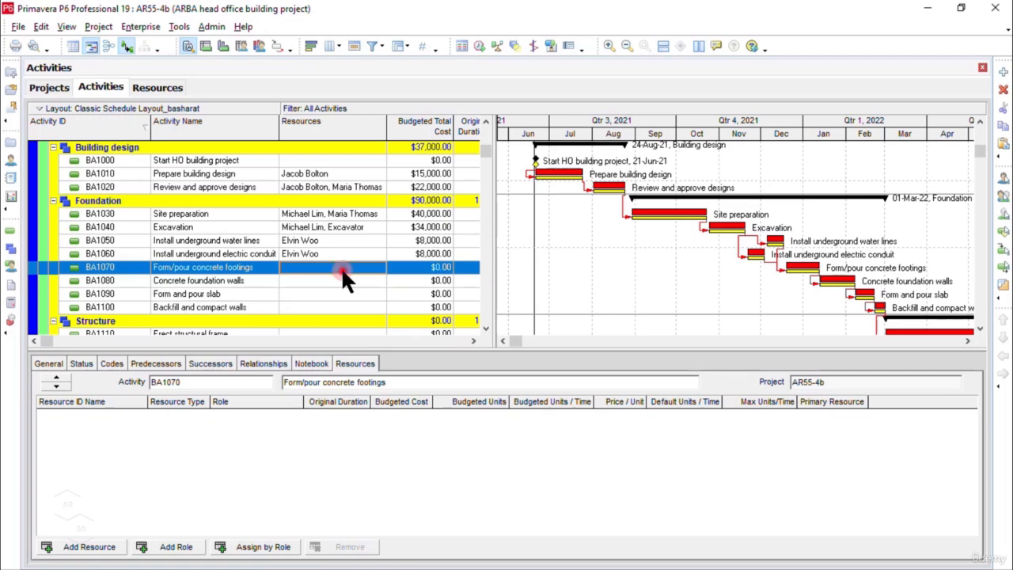
double_click(341, 267)
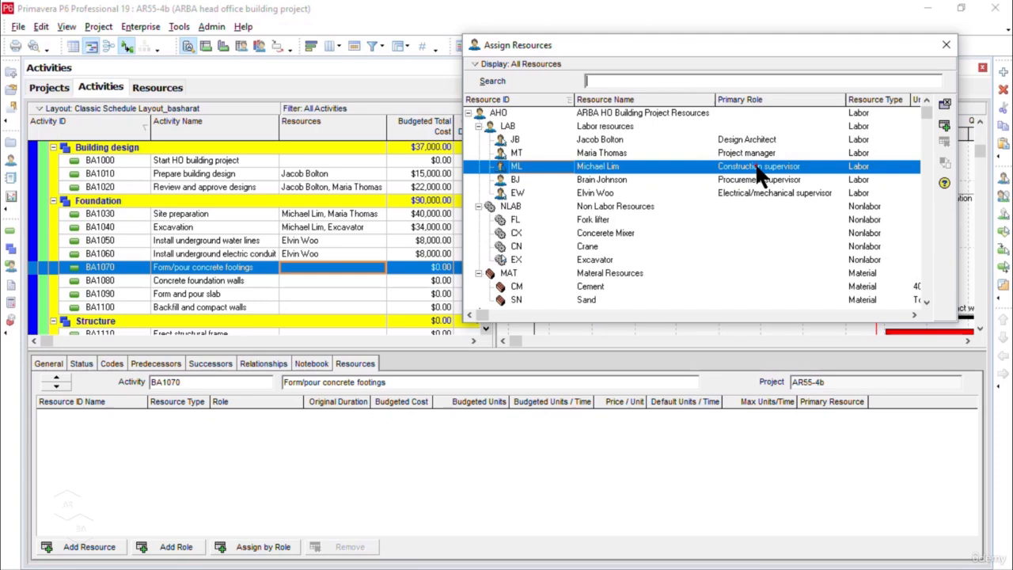
left_click(945, 127)
left_click(946, 126)
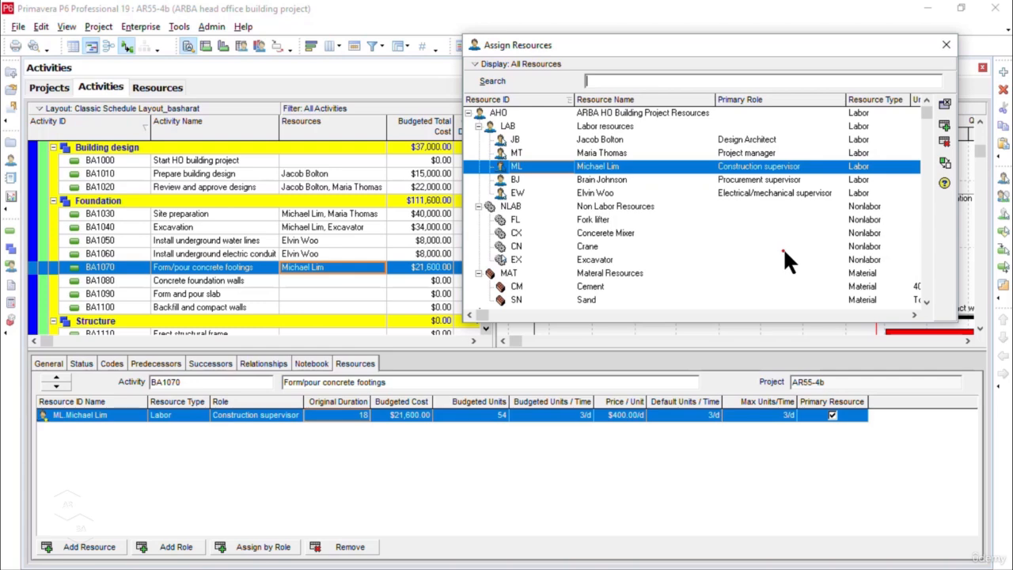
left_click(622, 232)
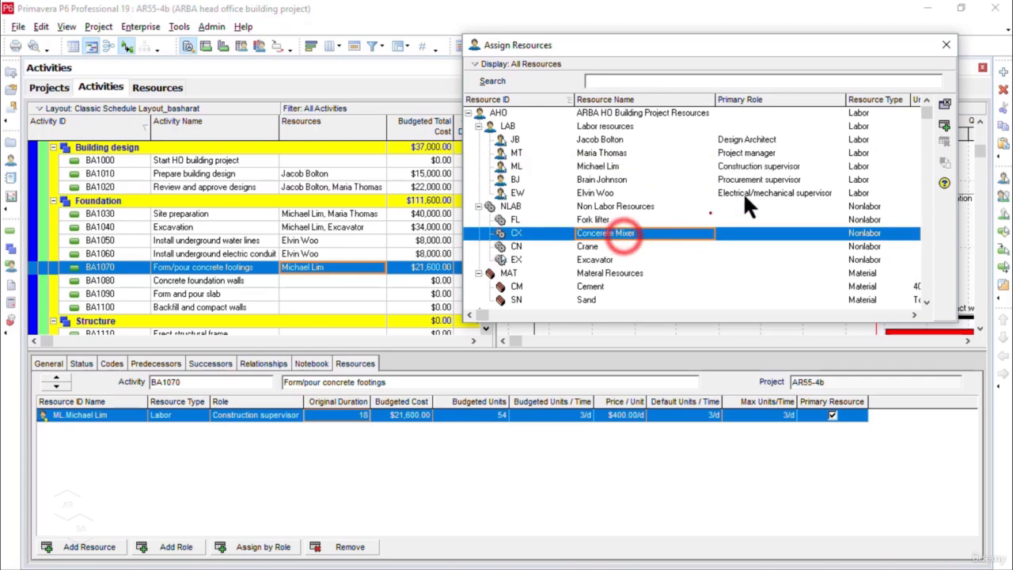
left_click(945, 128)
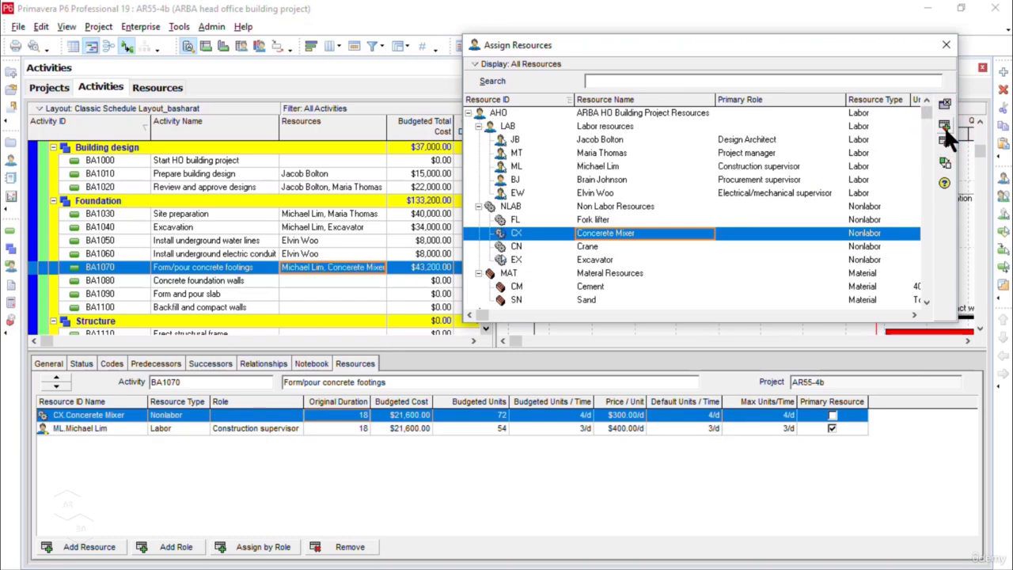
double_click(588, 286)
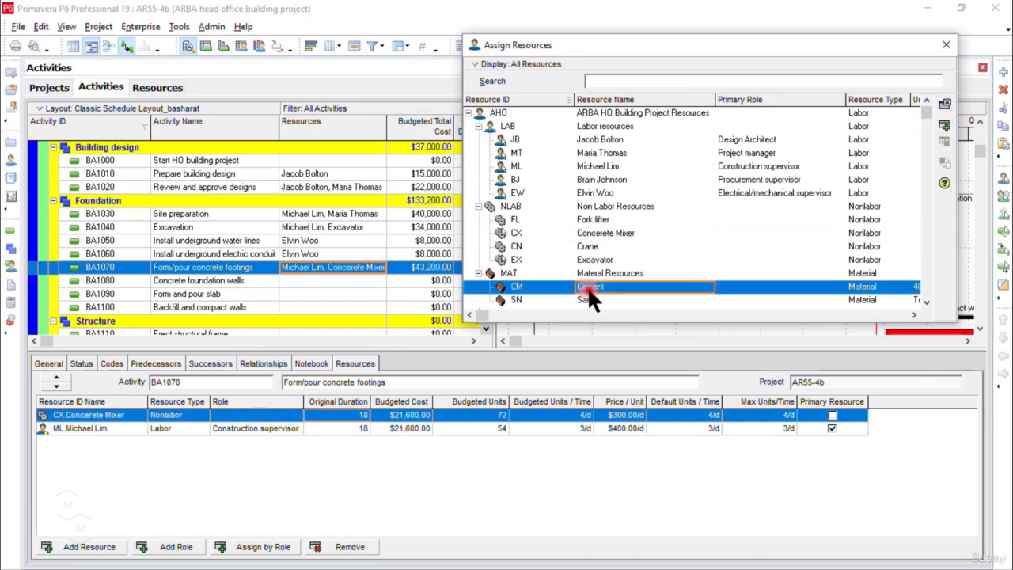
left_click(592, 300)
left_click(945, 126)
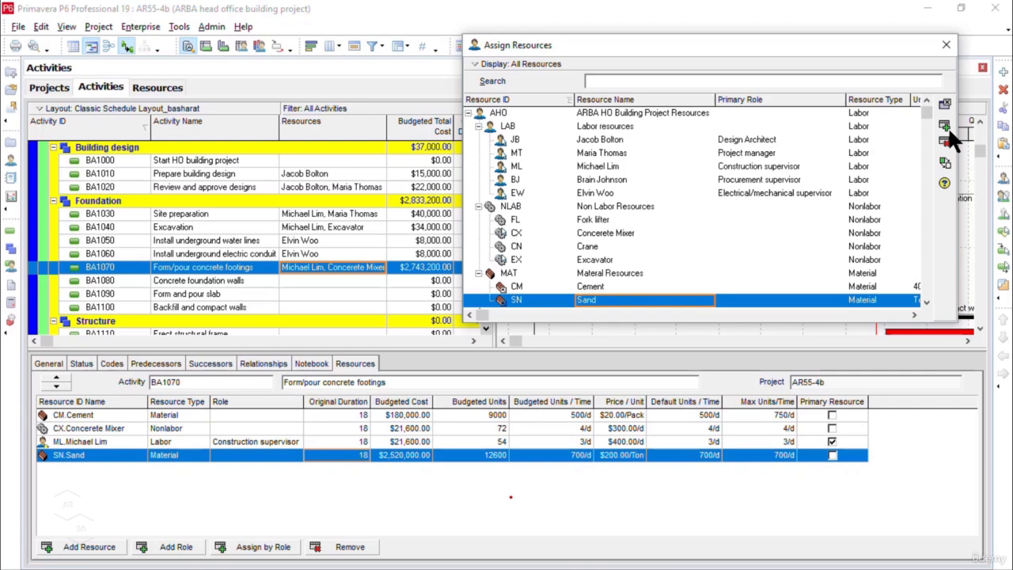
Step: Set the Cement's budgeted units per time on BA1070, Form/pour concrete footings, to 300 per day
left_click(581, 416)
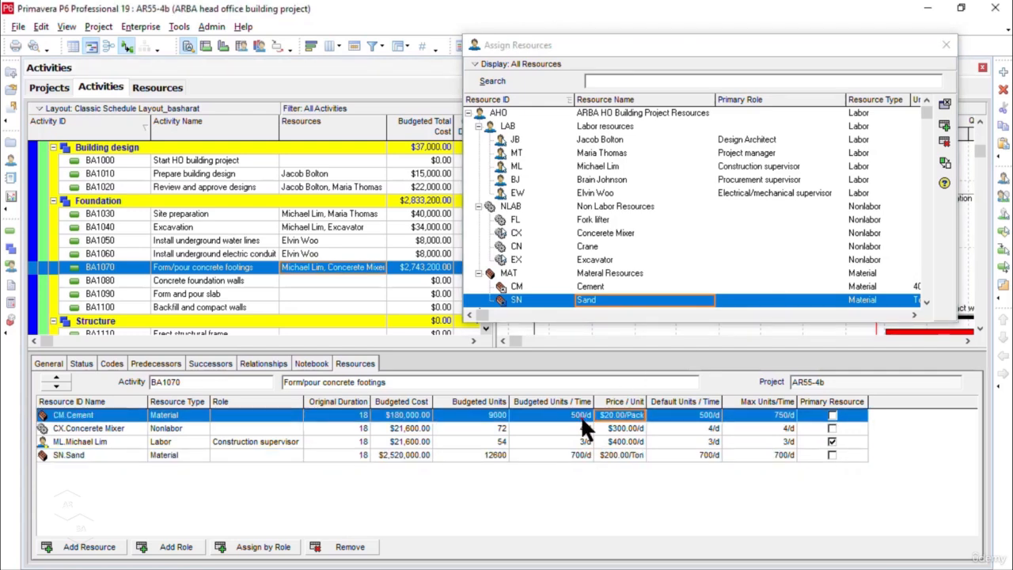
left_click(581, 418)
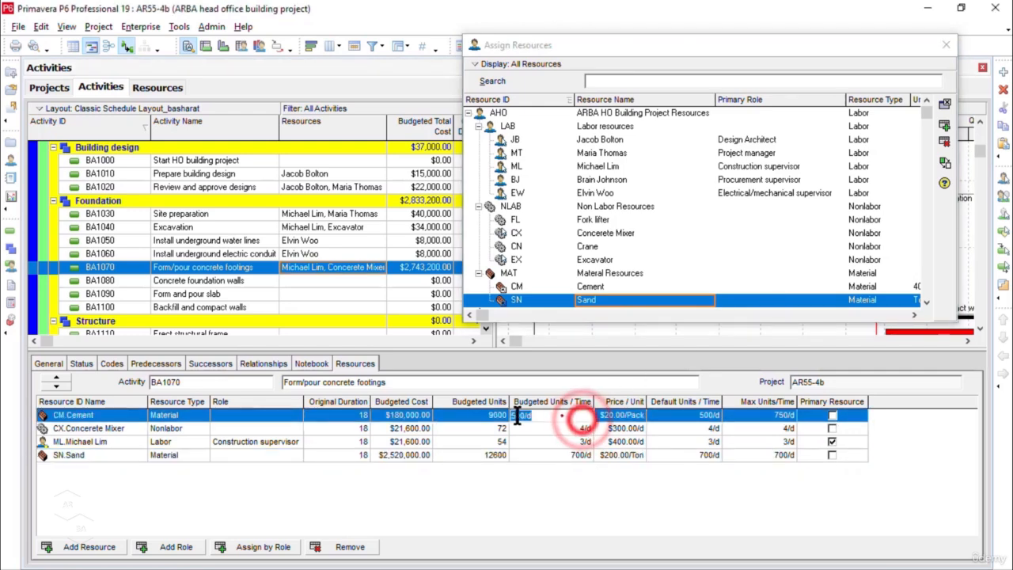
key("BackSpace")
key("BackSpace")
key("BackSpace")
key("BackSpace")
key("BackSpace")
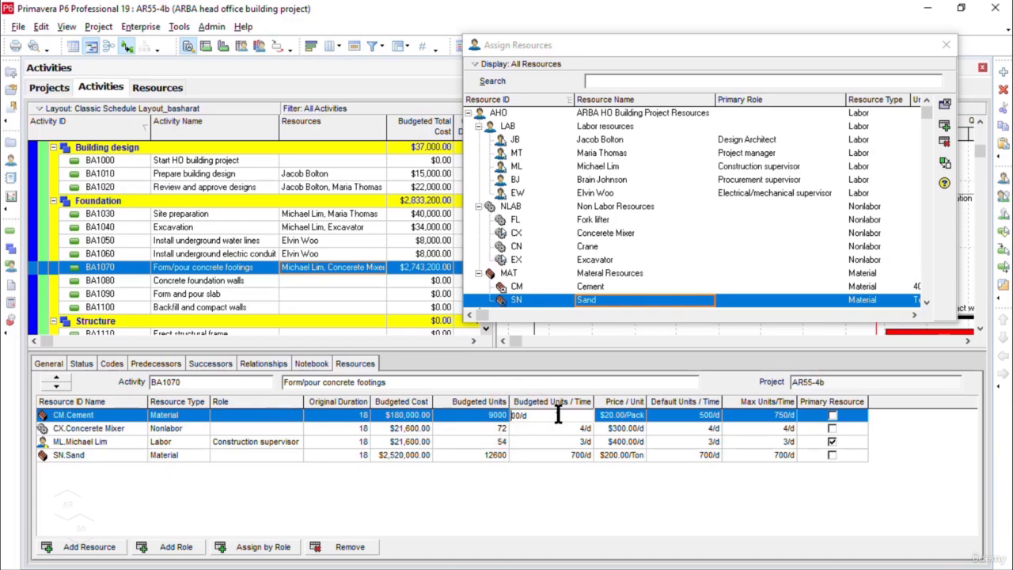
type("300")
key("Return")
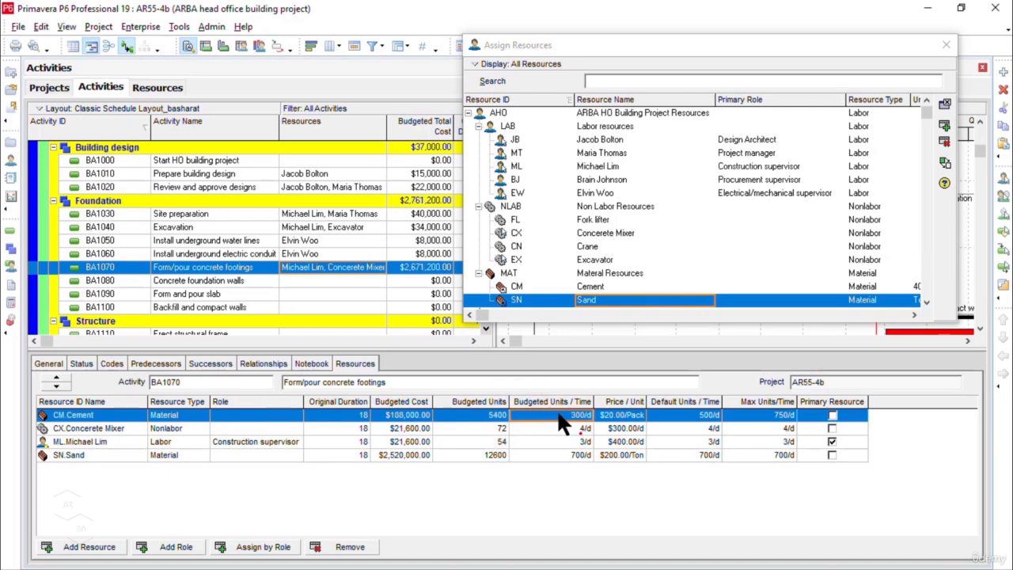
Step: Set the budgeted units per time on BA1070 to 2 per day for the Concerete Mixer and 100 per day for Sand
left_click(577, 430)
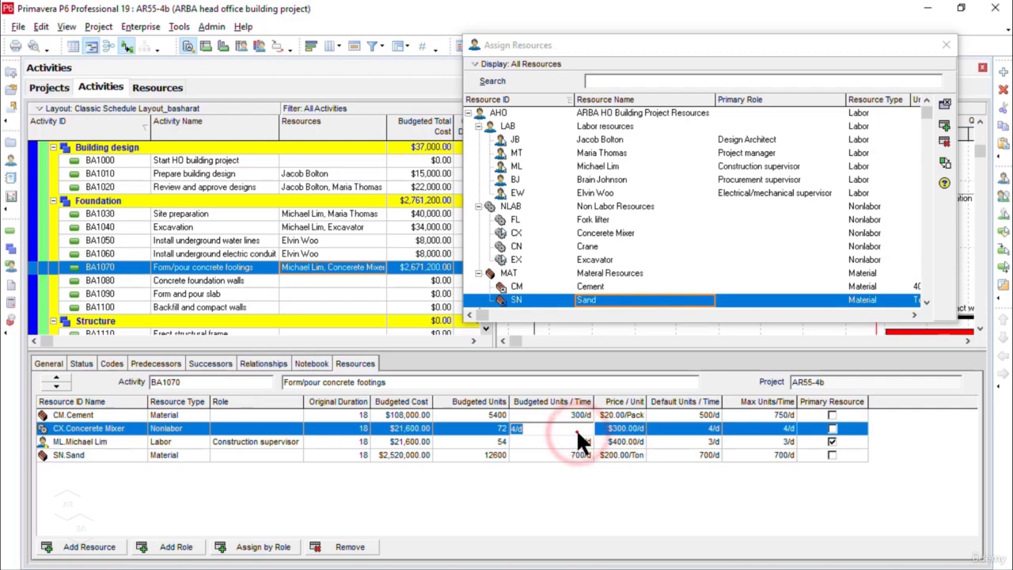
type("2")
key("Return")
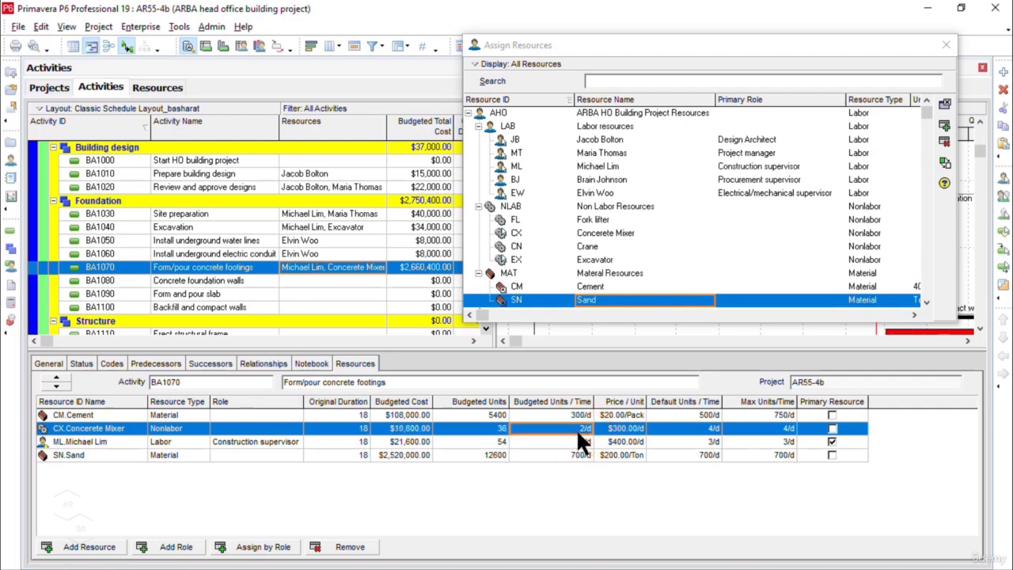
left_click(582, 442)
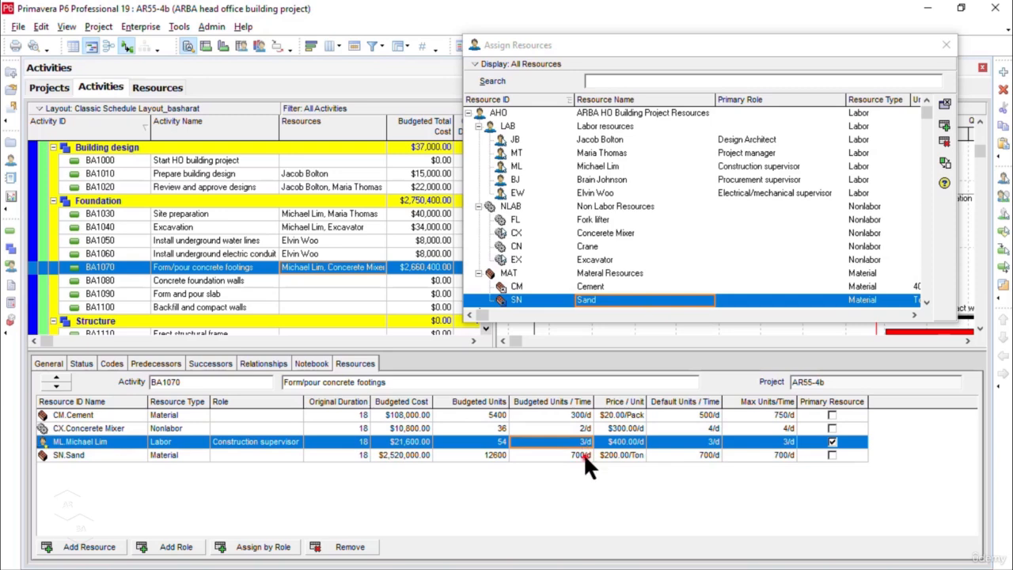
left_click(583, 456)
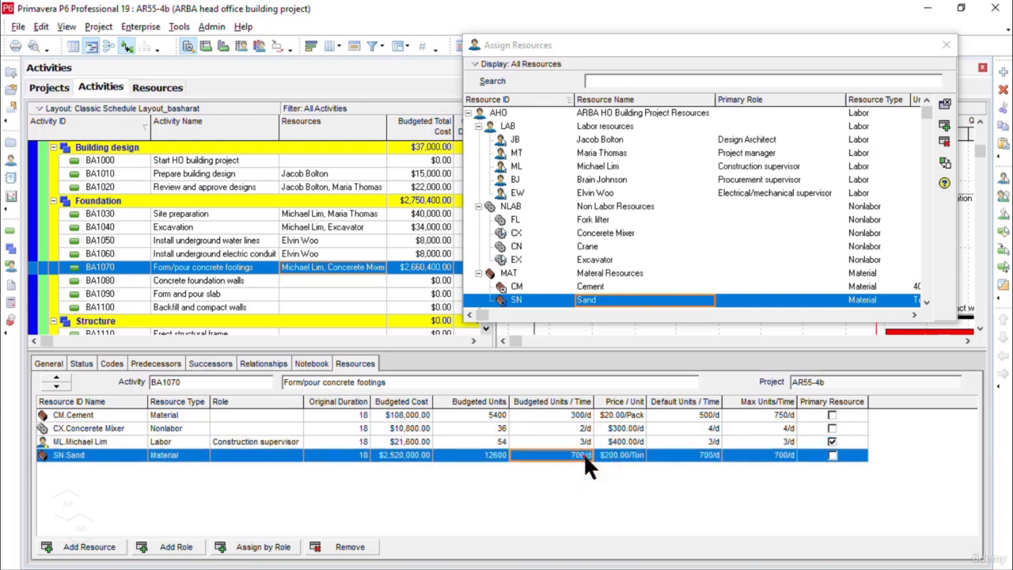
left_click(583, 455)
type("100")
key("Return")
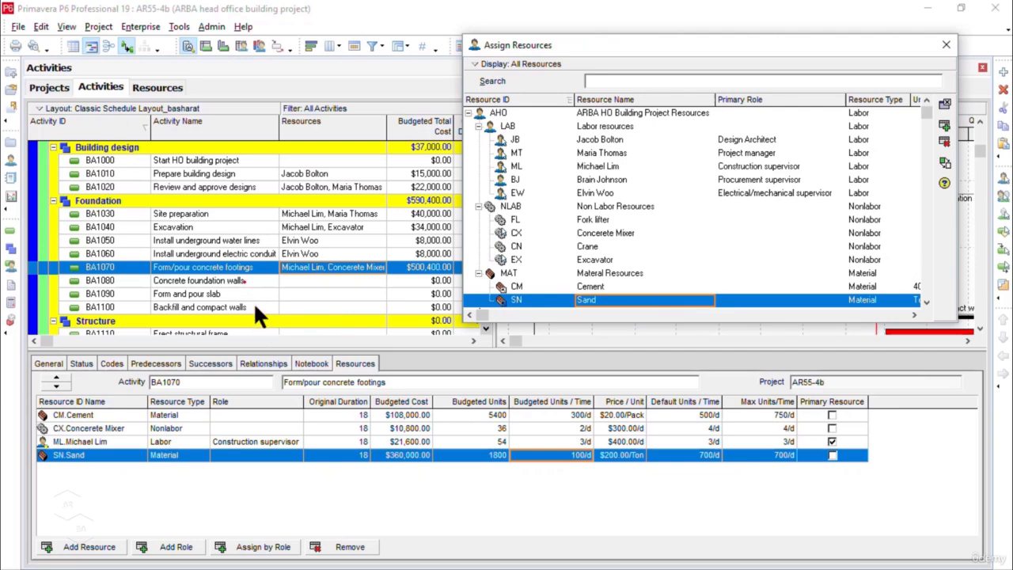
Step: Assign the Construction supervisor, Concerete Mixer, Crane, Cement and Sand resources together to activities BA1080, BA1090 and BA1100
left_click(245, 282)
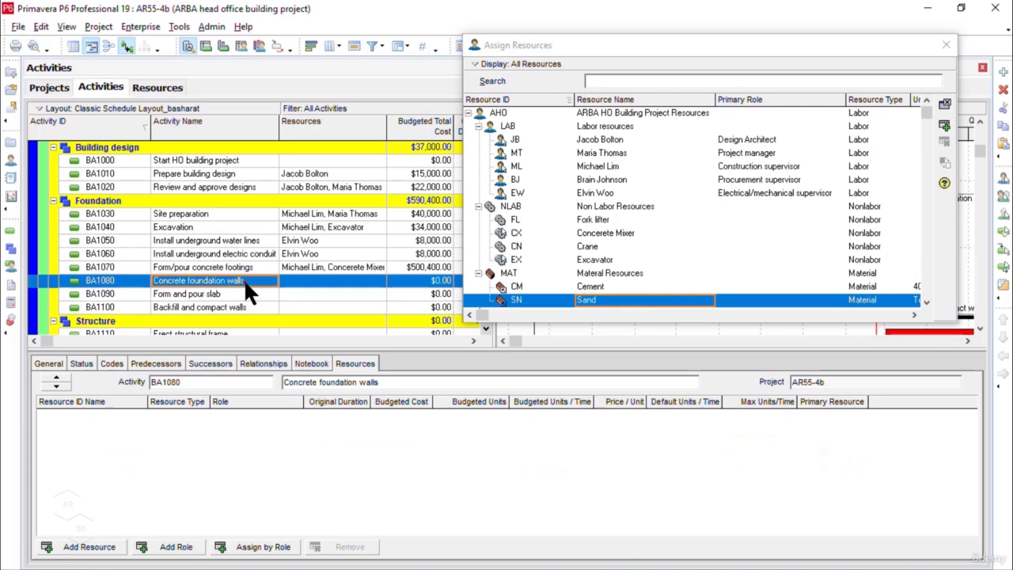
left_click(239, 293, "ctrl")
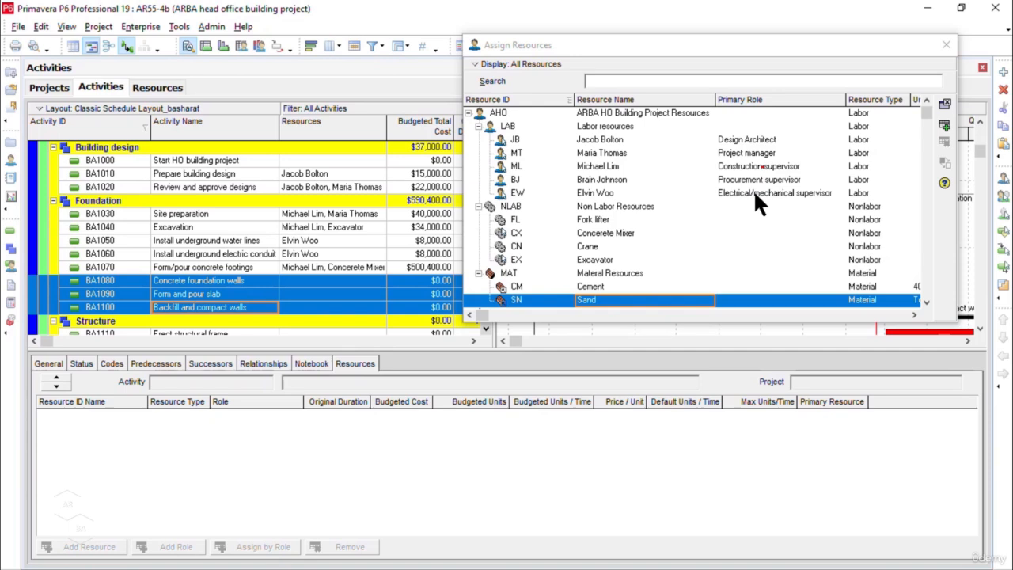
left_click(762, 166)
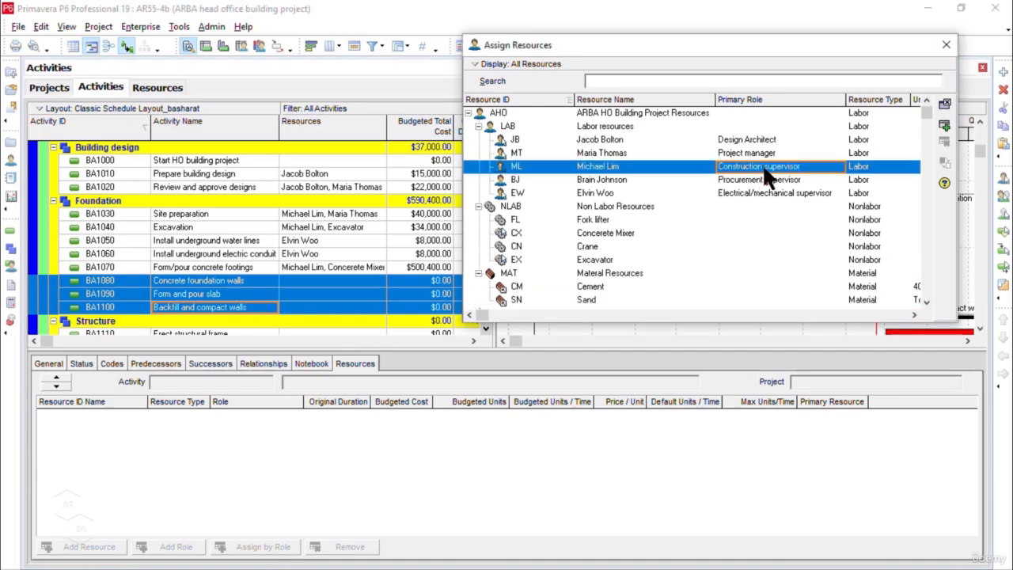
left_click(707, 233, "ctrl")
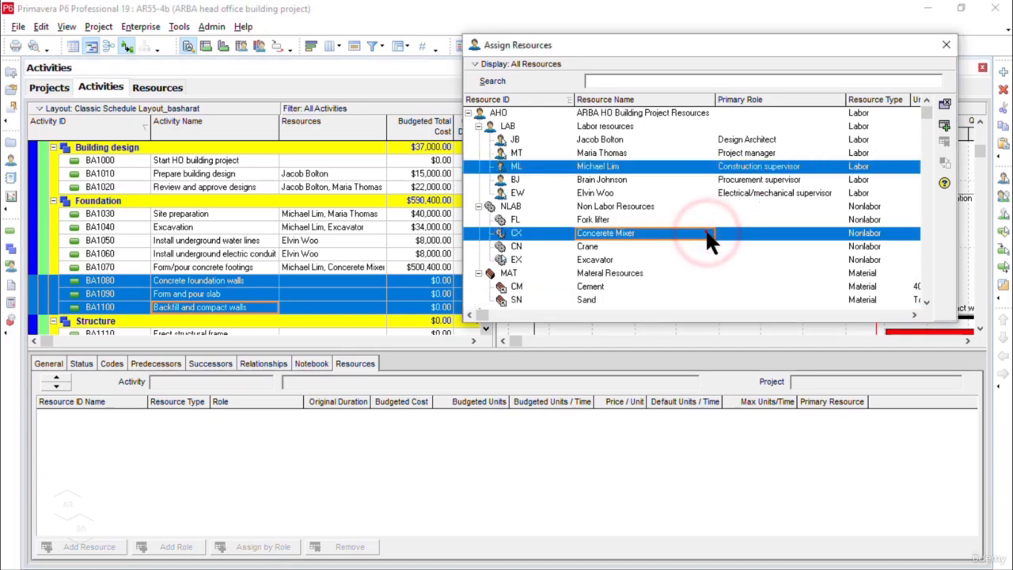
left_click(616, 248, "ctrl")
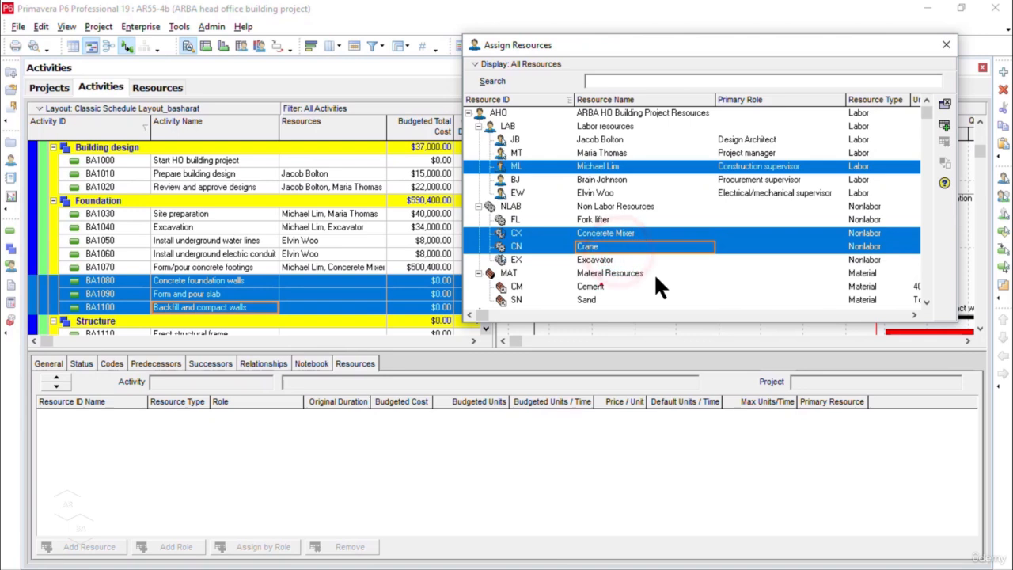
left_click(609, 286, "ctrl")
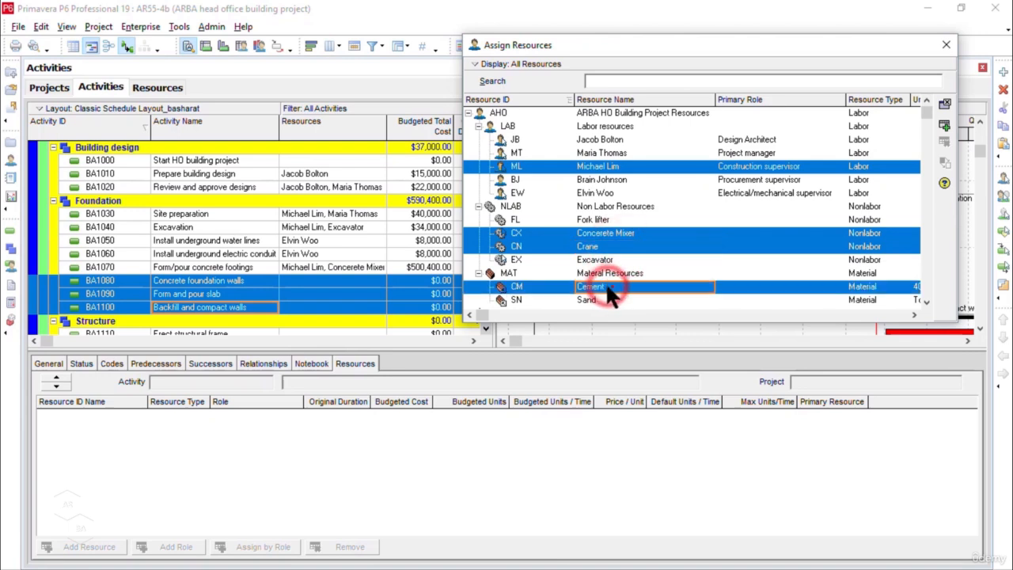
left_click(599, 301, "ctrl")
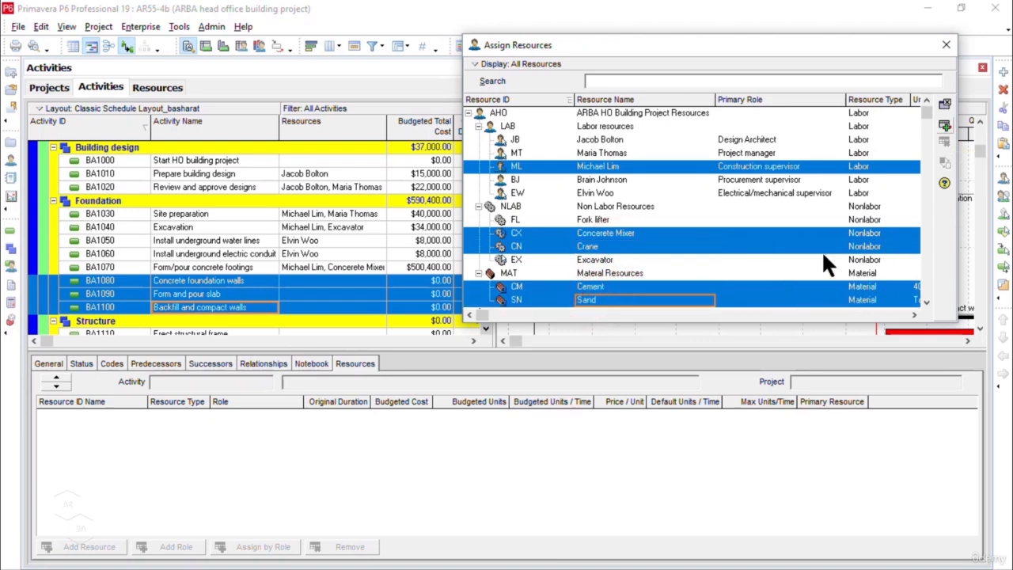
left_click(947, 125)
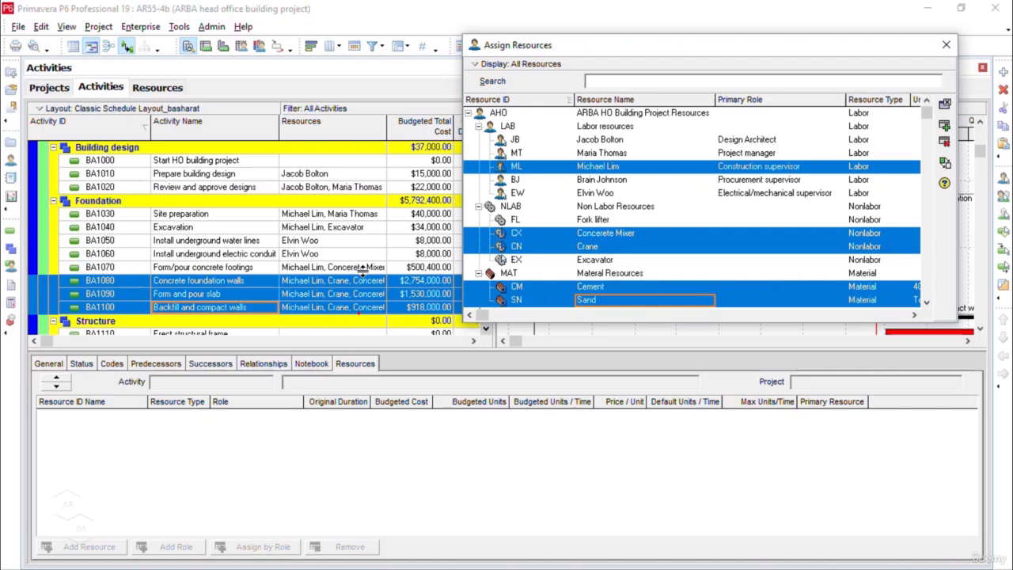
Step: Set the Cement's budgeted units per time on BA1080, Concrete foundation walls, to 80 per day
left_click(248, 279)
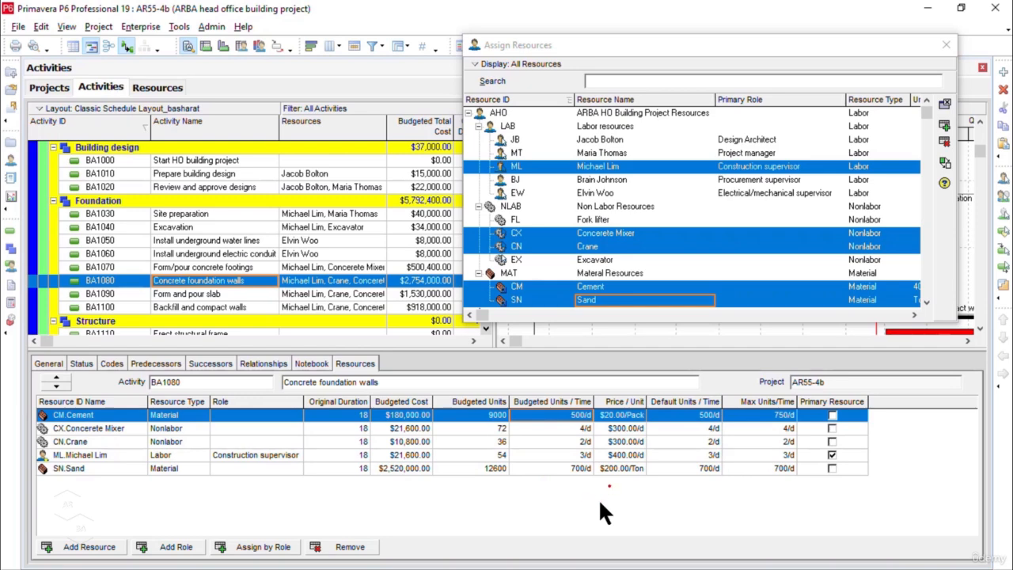
left_click(582, 420)
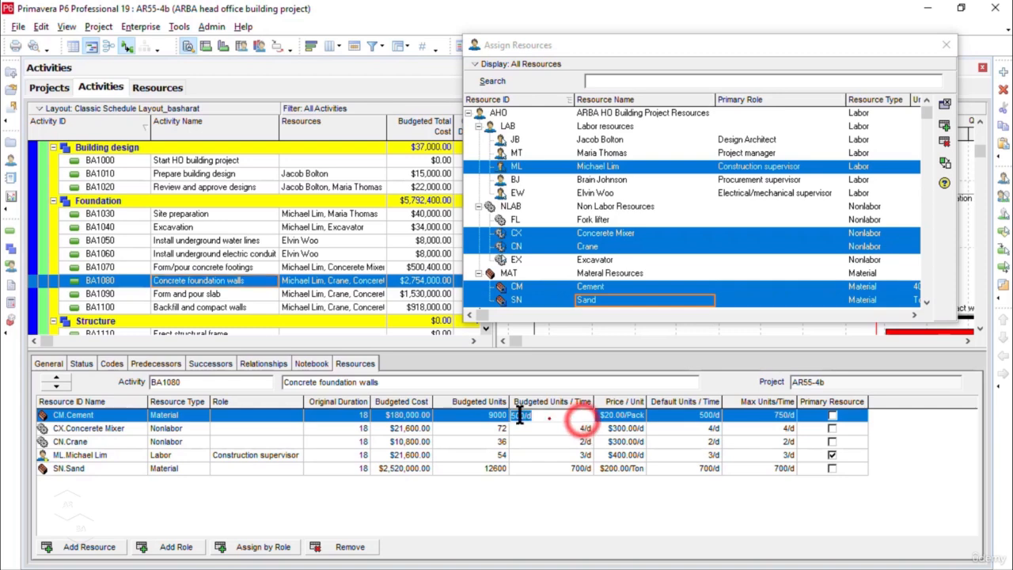
left_click(520, 417)
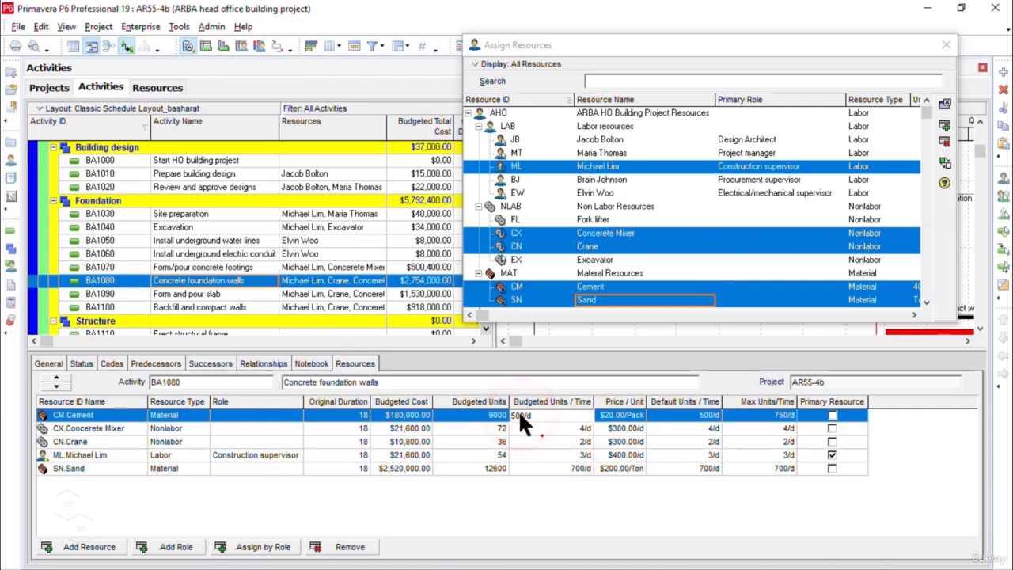
left_click(558, 429)
Step: Set the Concerete Mixer's budgeted units per time on BA1080, Concrete foundation walls, to 1 per day
left_click(569, 432)
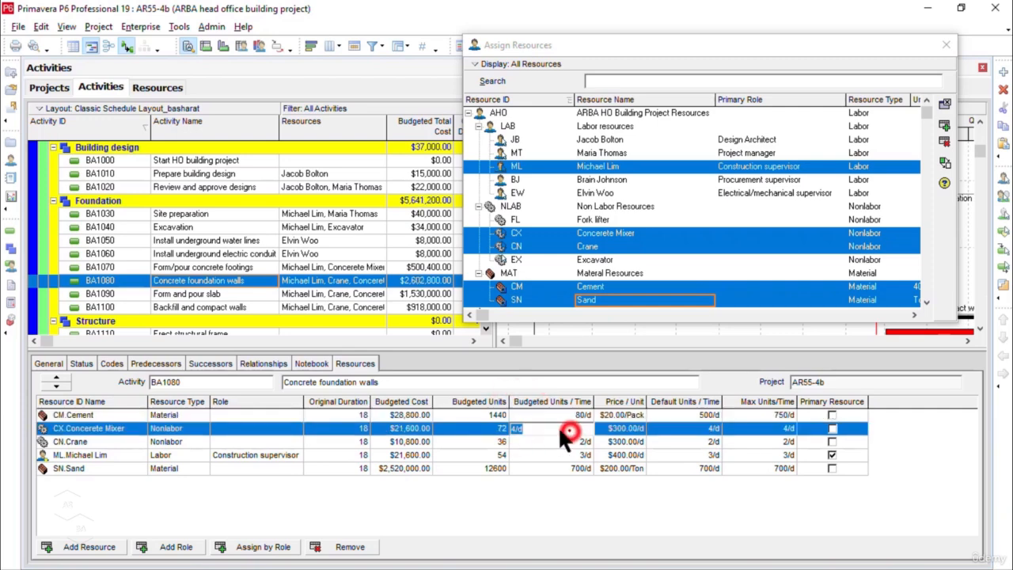
left_click(517, 429)
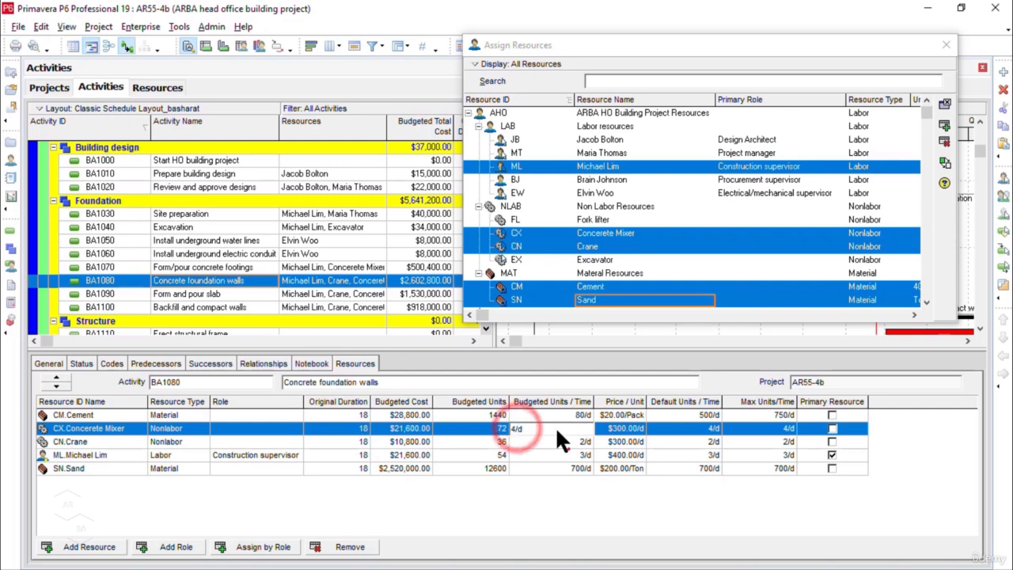
left_click_drag(557, 430, 465, 426)
type("1")
key("Return")
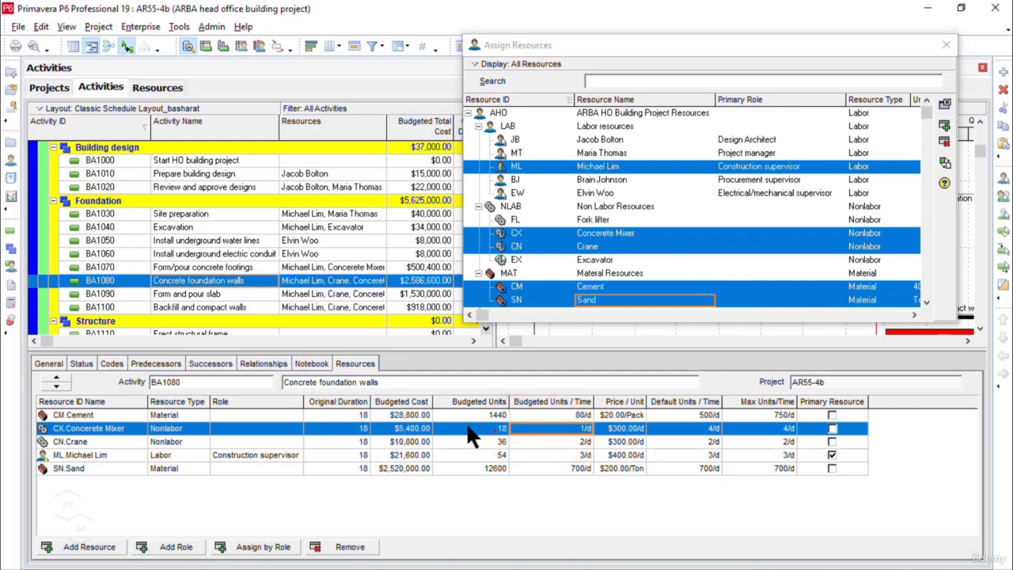
Step: Set the budgeted units per time on BA1080 to 1 per day for the Crane and 2 per day for the Construction supervisor
left_click(579, 441)
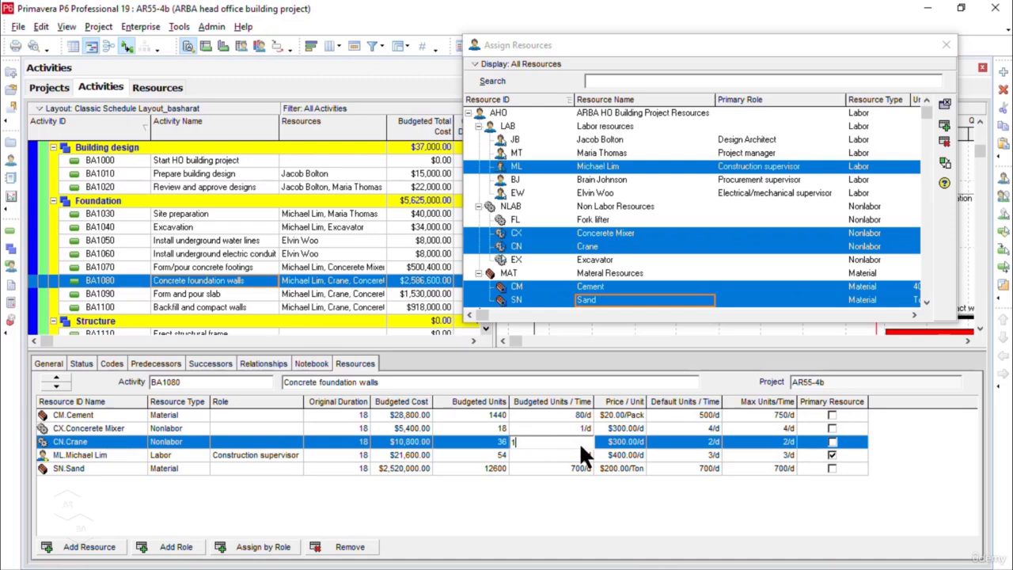
type("1")
left_click(585, 457)
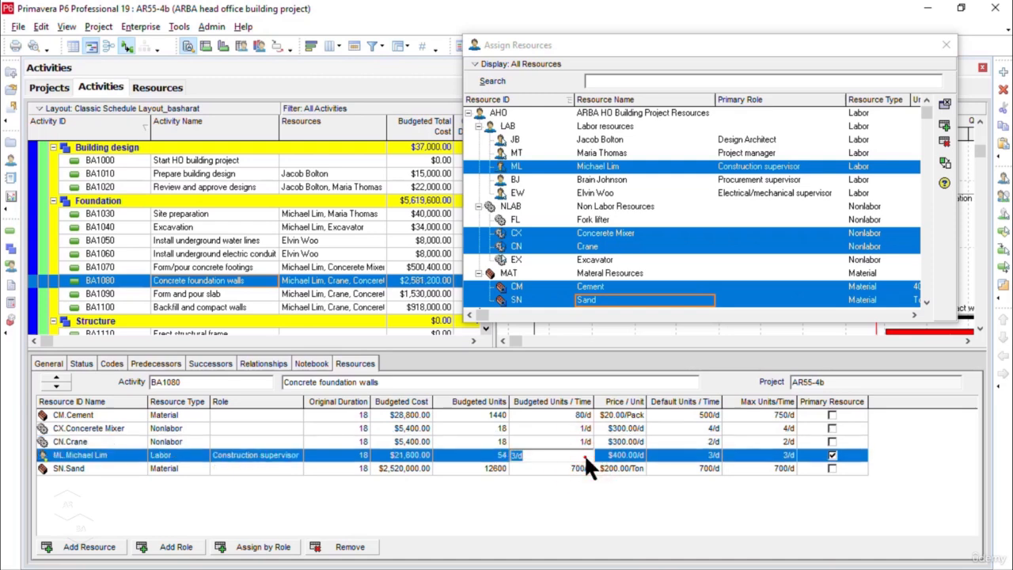
type("2")
Step: Set the Sand's budgeted units per time on BA1080, Concrete foundation walls, to 10 per day
left_click(585, 469)
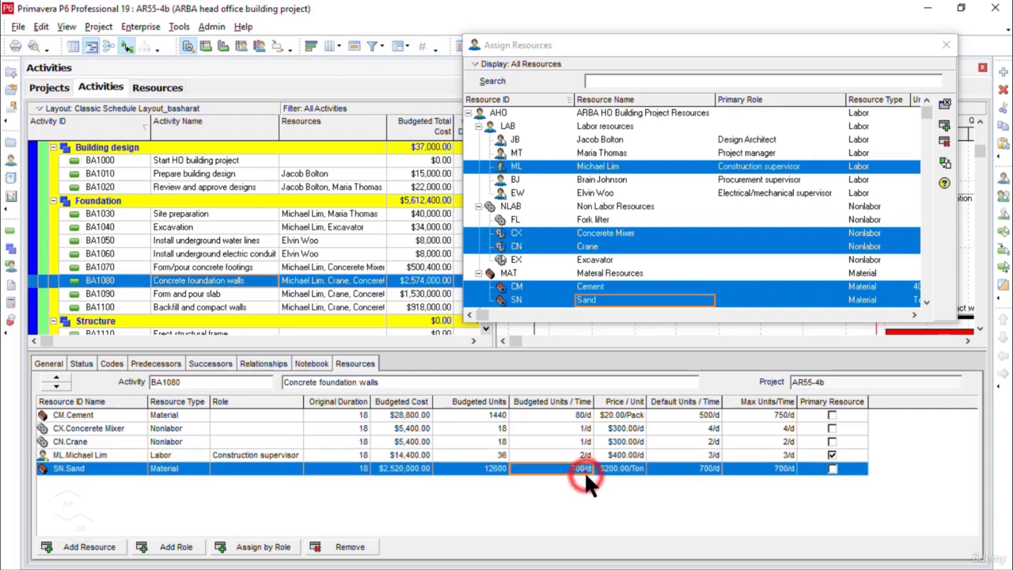
left_click(584, 469)
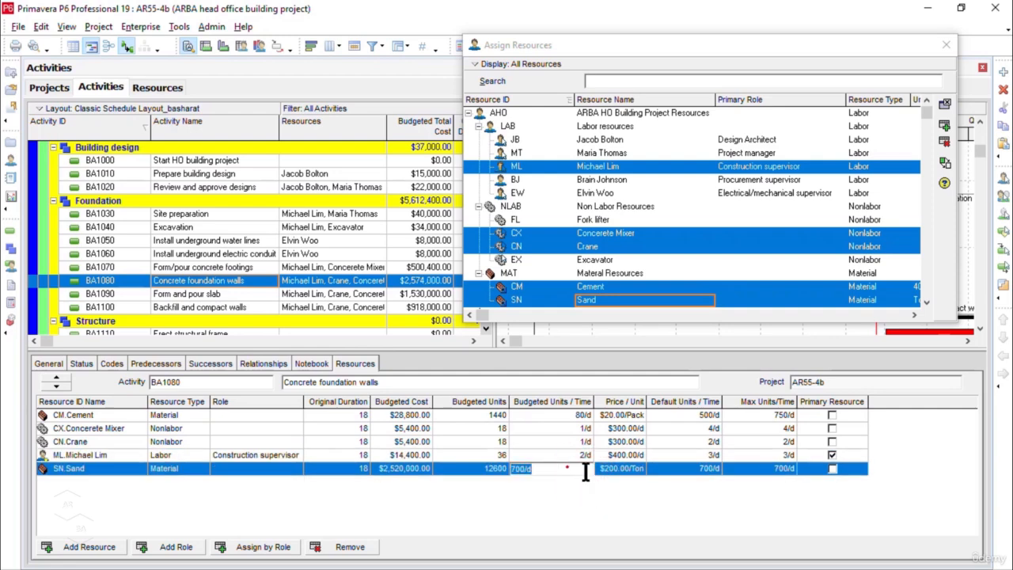
type("10")
left_click(584, 467)
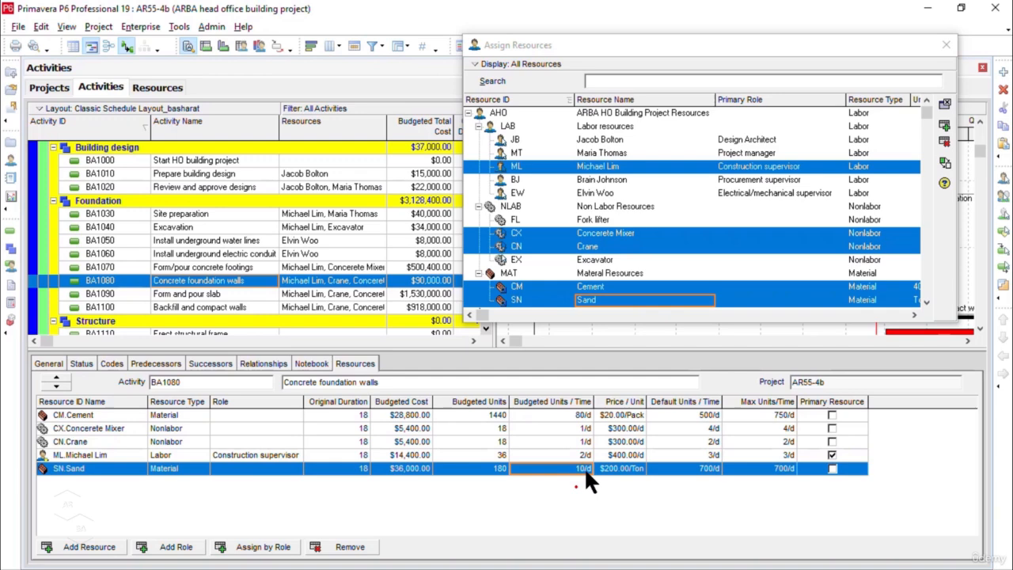
Step: Set the Cement's budgeted units per time on BA1090, Form and pour slab, to 100 per day
left_click(354, 293)
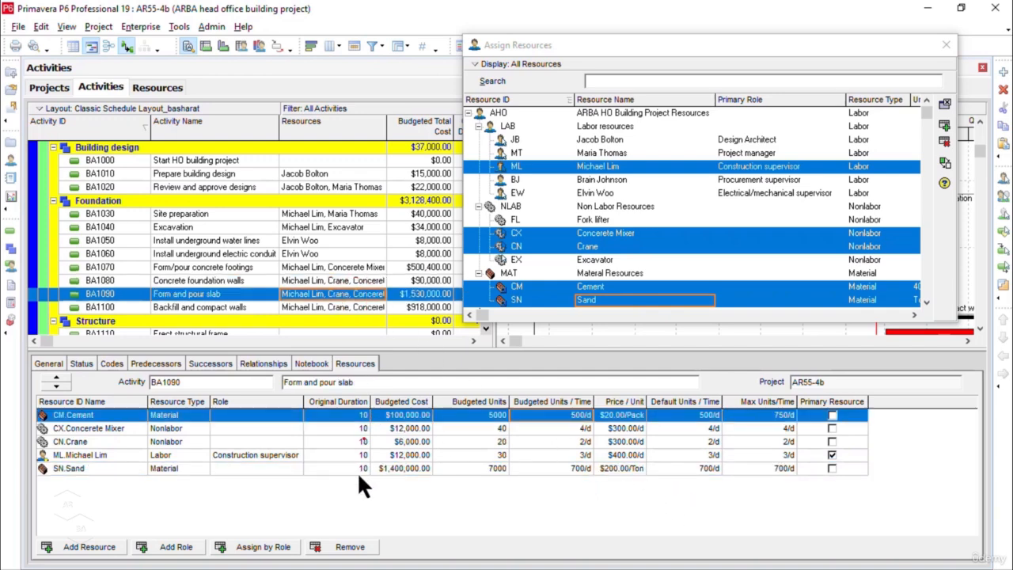
left_click(546, 415)
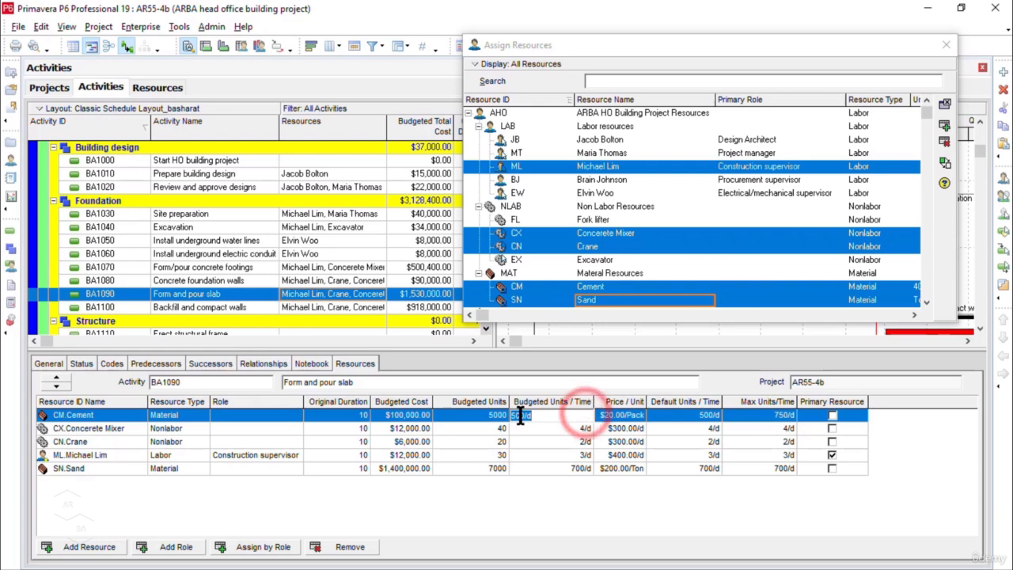
type("10")
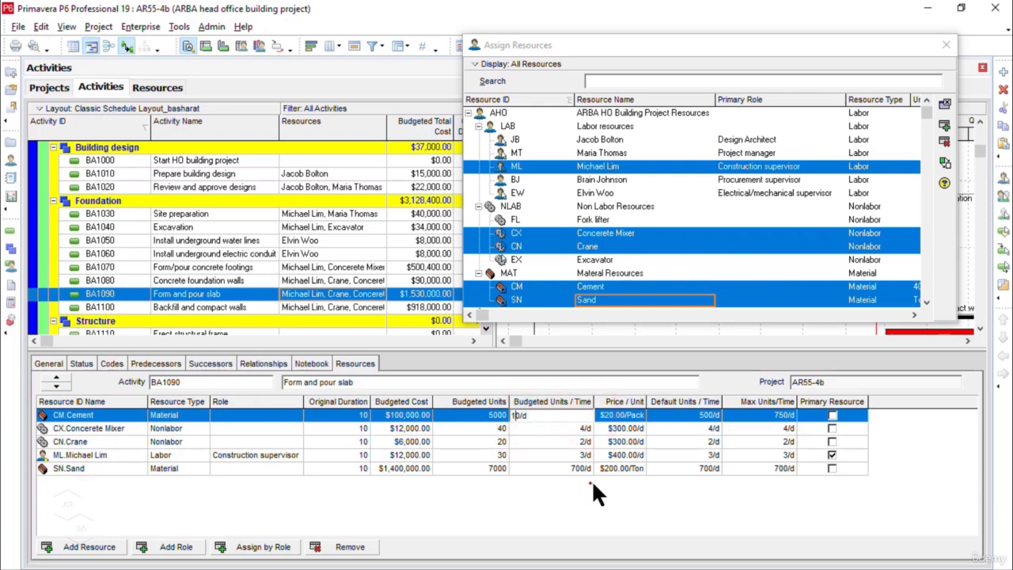
type("0")
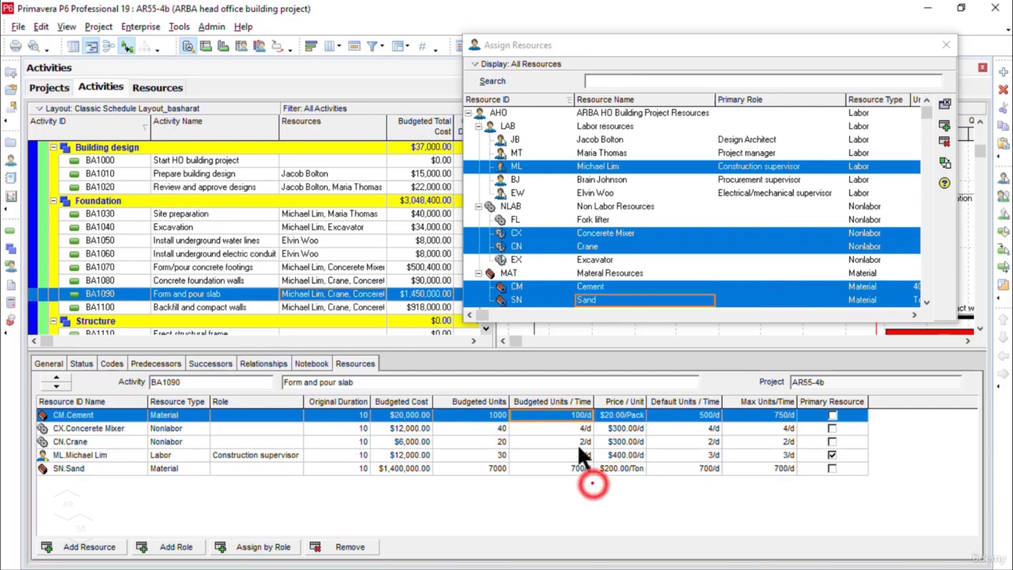
Step: Set the budgeted units per time on BA1090 to 1 per day for both the Concerete Mixer and the Crane
left_click(571, 428)
type("1")
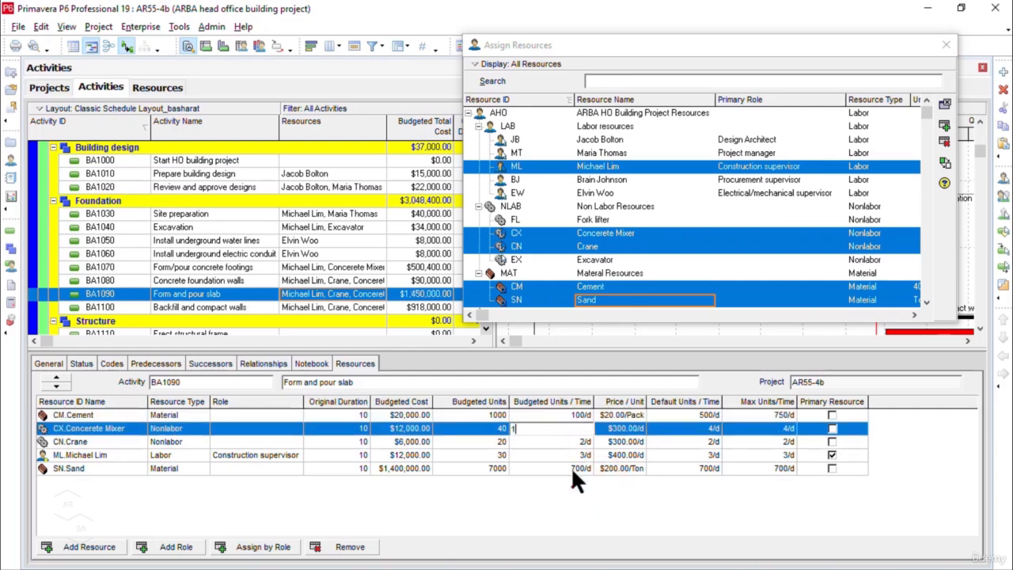
key("Return")
left_click(577, 441)
type("1")
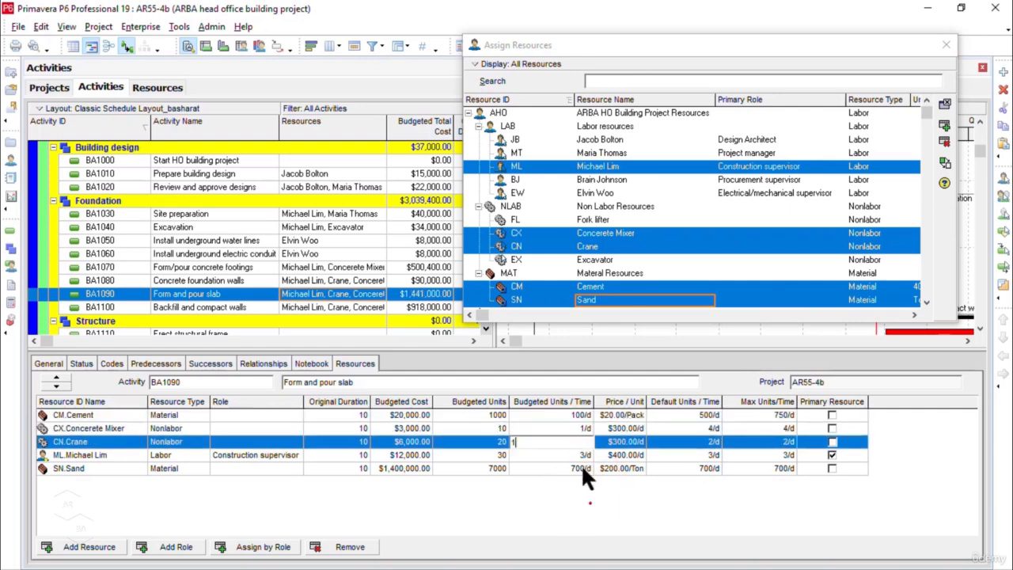
key("Return")
Step: Set the budgeted units per time on BA1090 to 1 per day for the Construction supervisor and 50 per day for Sand
left_click(584, 456)
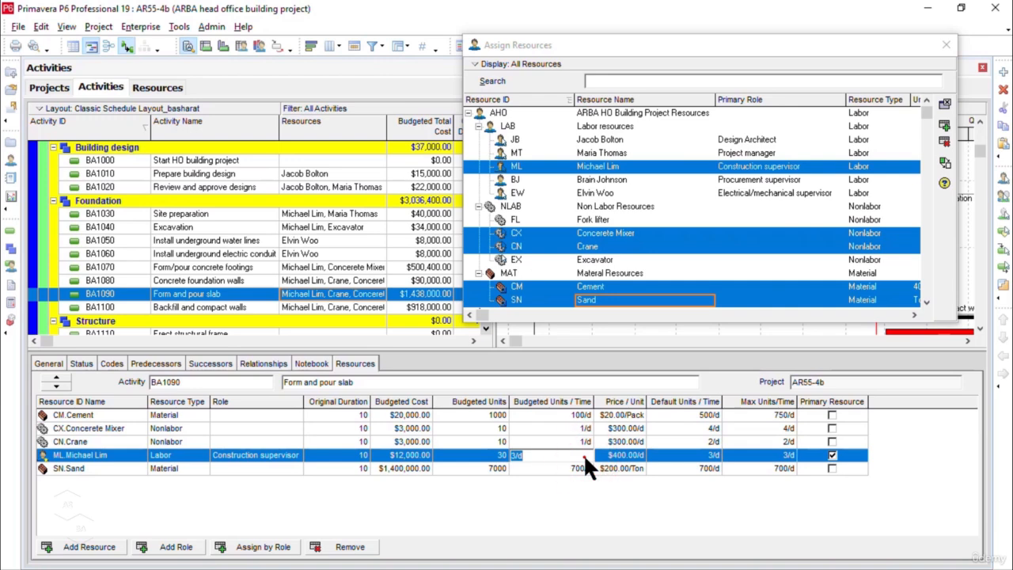
type("1")
left_click(588, 498)
left_click(582, 468)
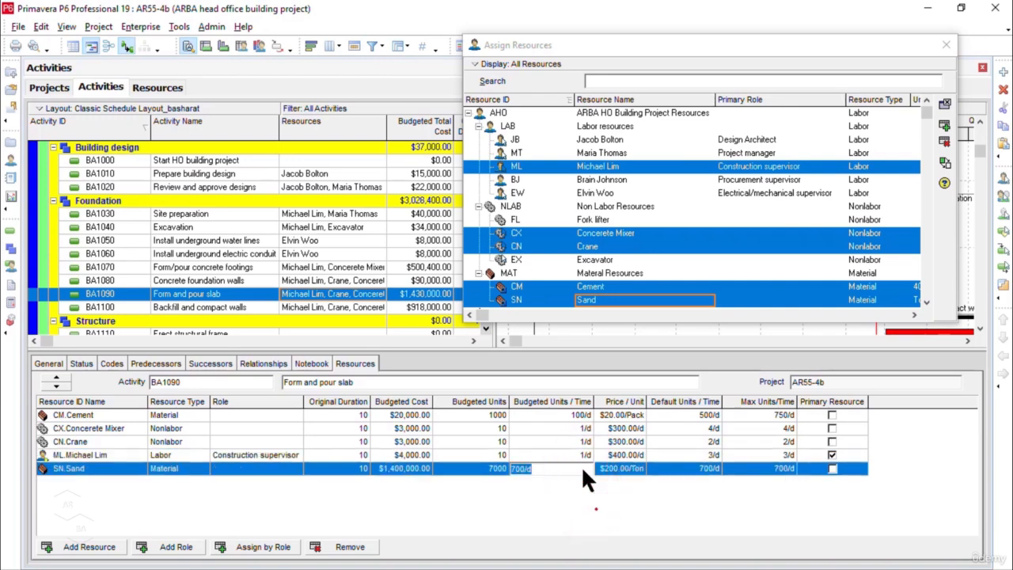
type("50")
left_click(593, 507)
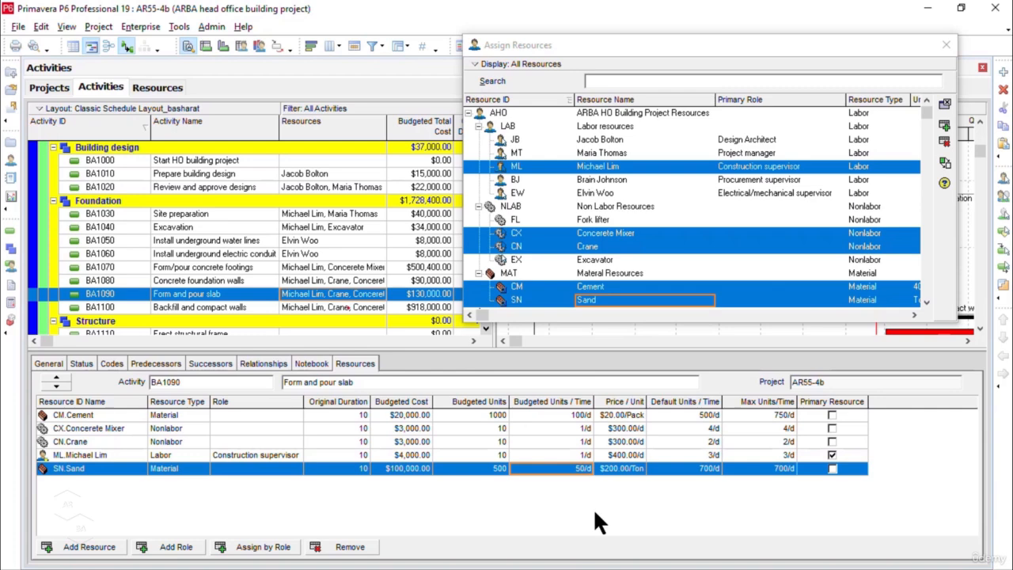
Step: Set the Cement's budgeted units per time on BA1100, Backfill and compact walls, to 60 per day
left_click(341, 307)
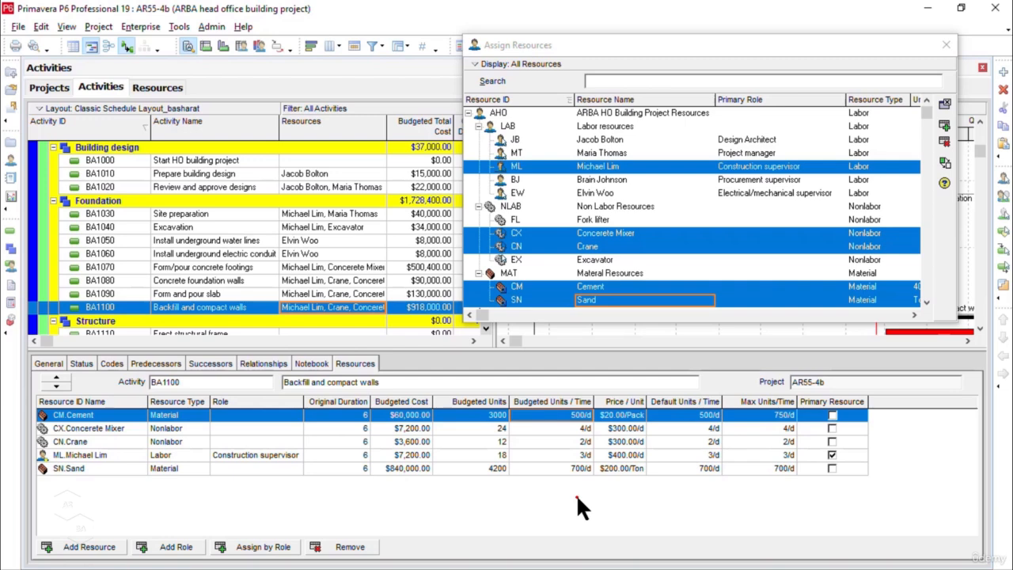
left_click(580, 414)
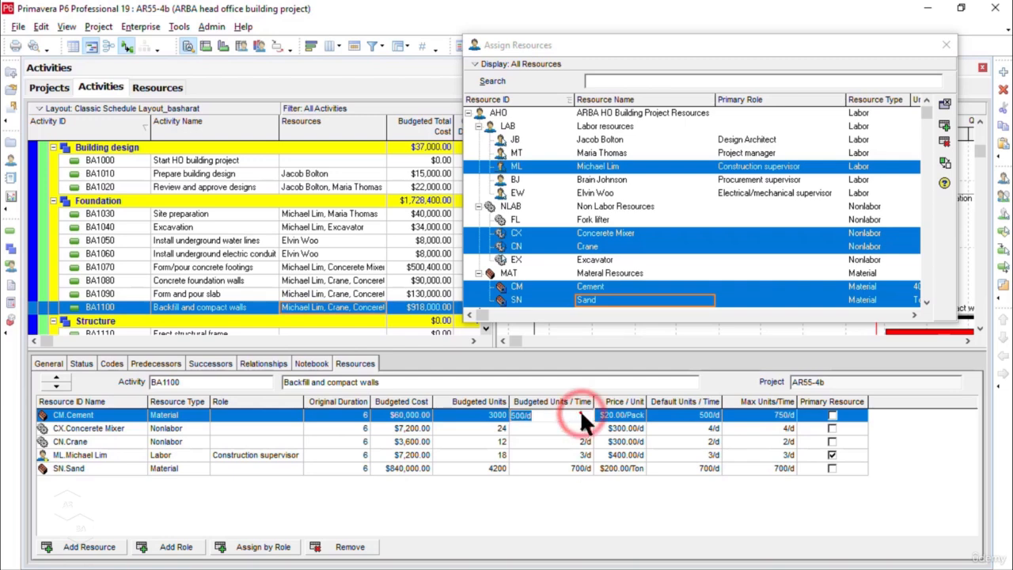
type("60")
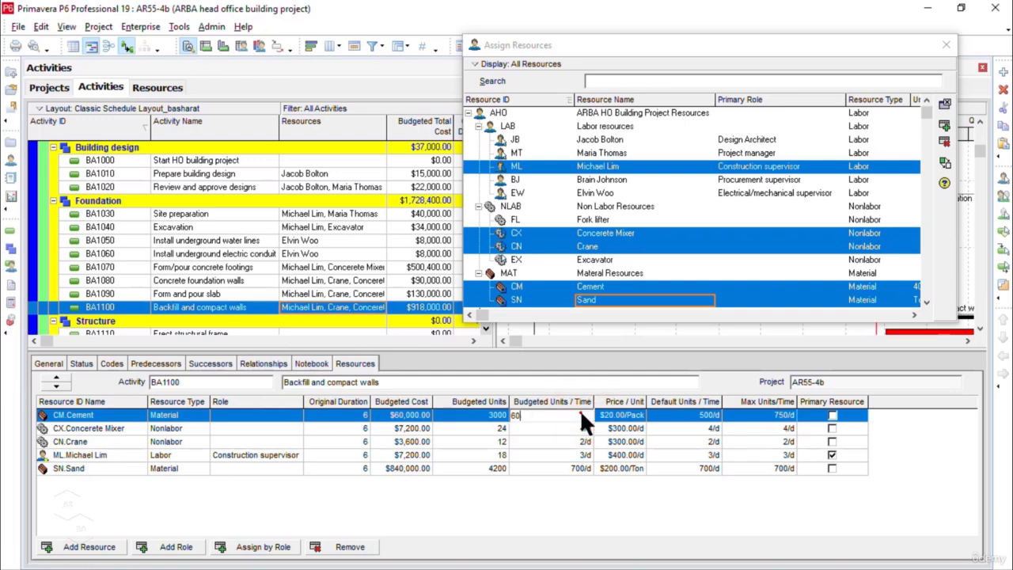
left_click(628, 496)
Step: Set the budgeted units per time on BA1100 to 1 per day for both the Concerete Mixer and the Crane
left_click(584, 430)
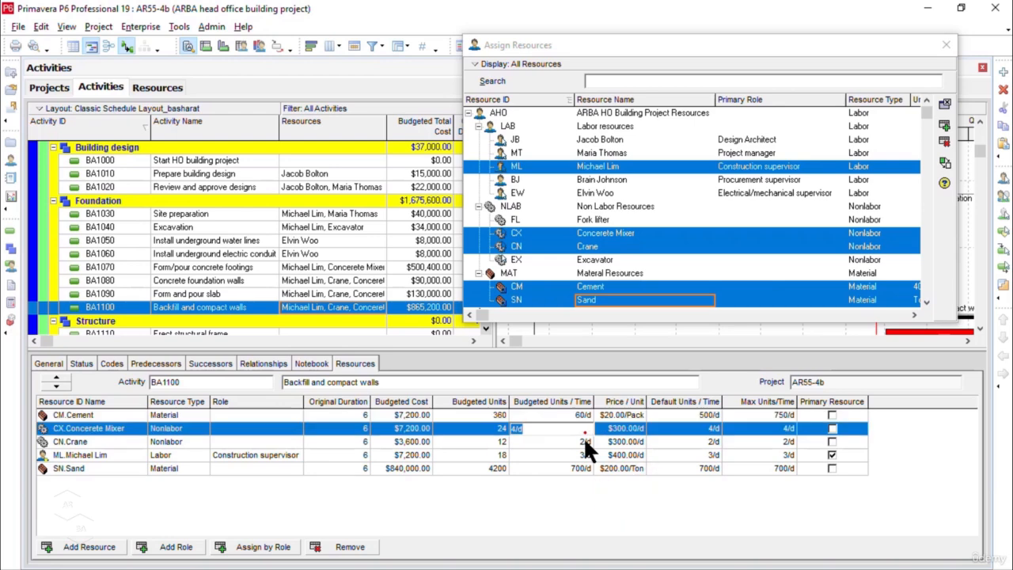
type("1")
left_click(586, 442)
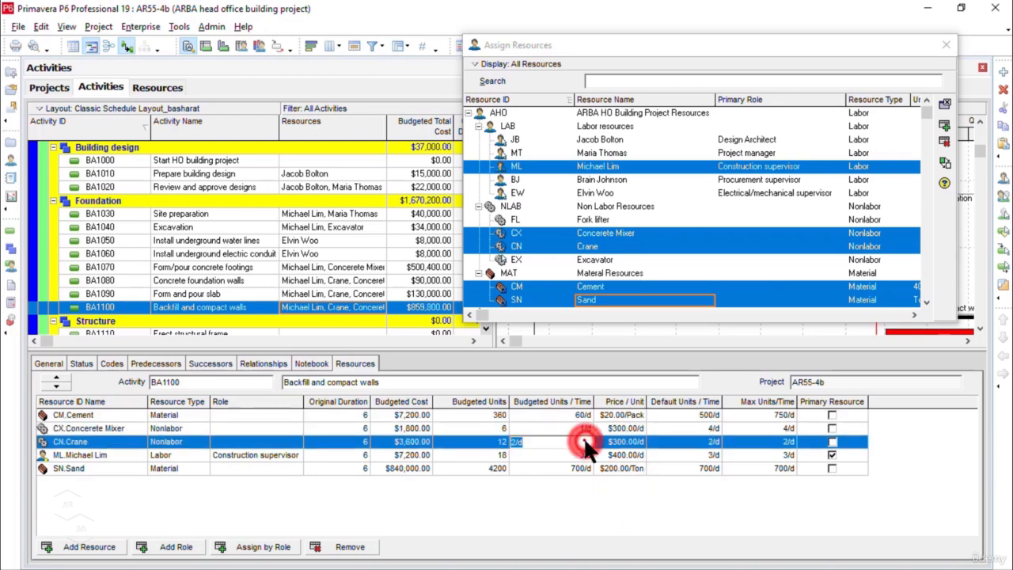
type("1")
left_click(599, 528)
Step: Set the budgeted units per time on BA1100 to 1 per day for the Construction supervisor and 40 per day for Sand
key("Down")
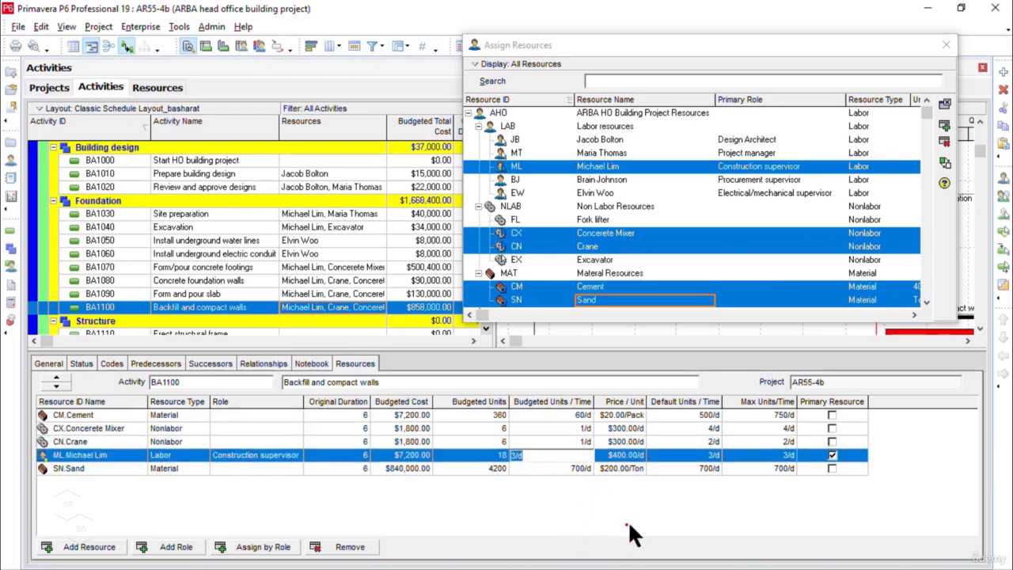
type("1")
left_click(586, 468)
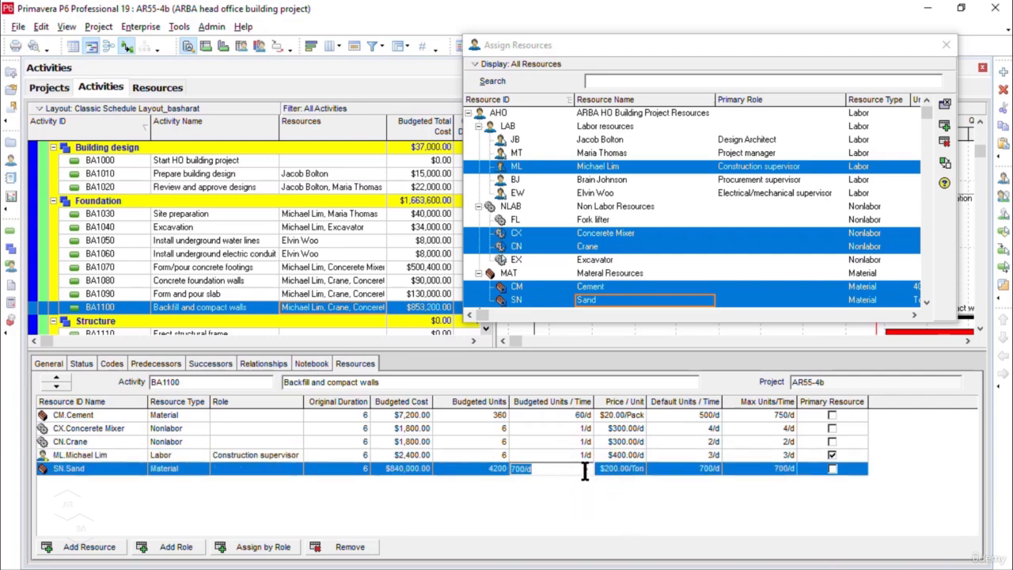
type("40")
left_click(631, 502)
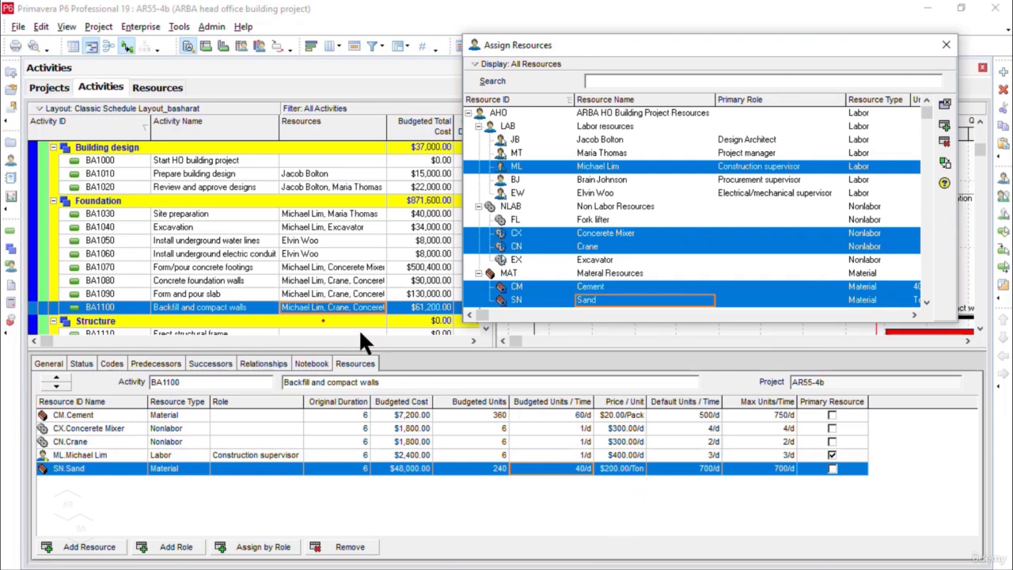
Step: Select Structure activities BA1110 through BA1160 and remove the Crane from the set of resources selected for assignment
scroll(359, 329, "down", 3)
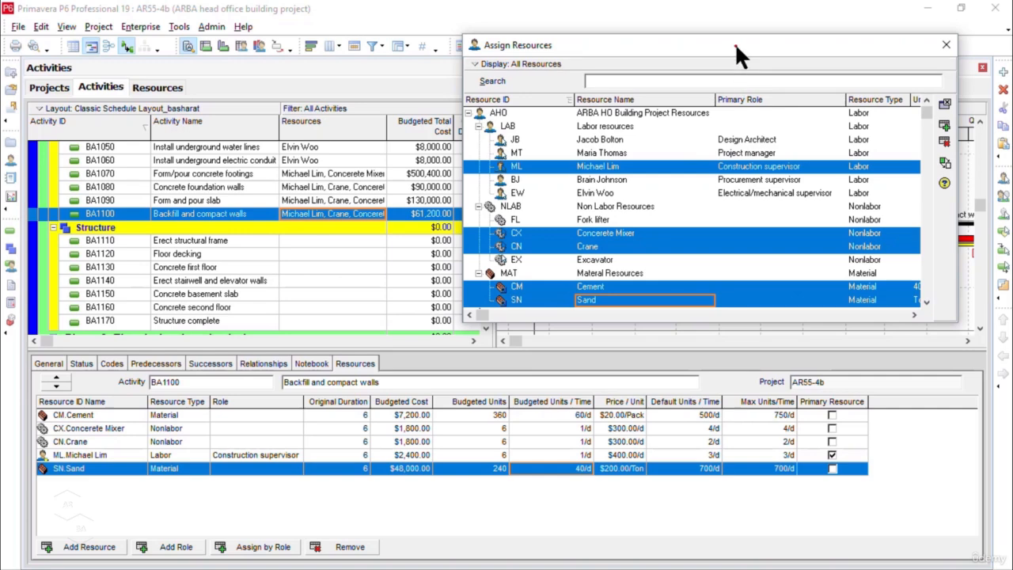
left_click_drag(736, 46, 779, 25)
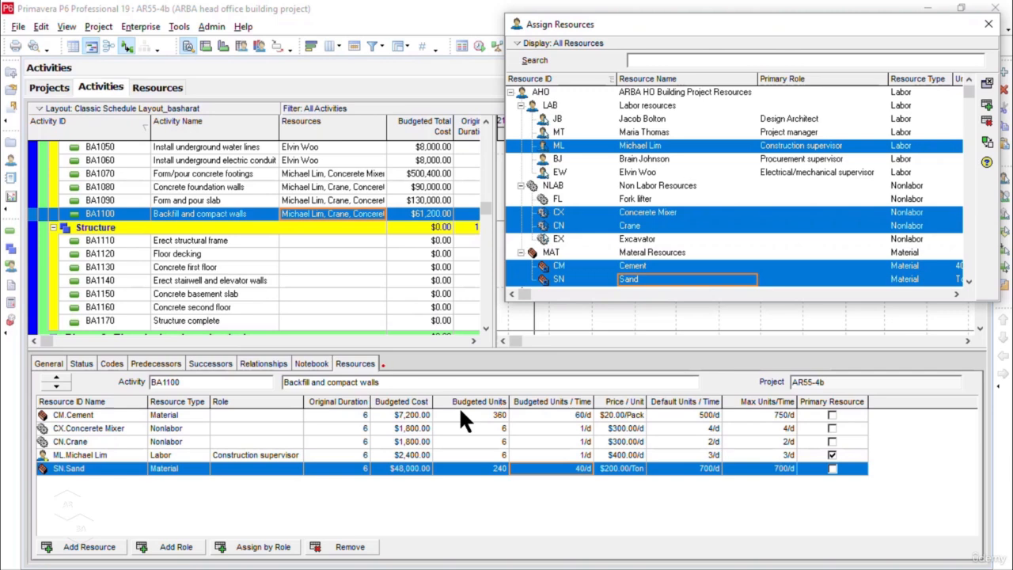
left_click(236, 240)
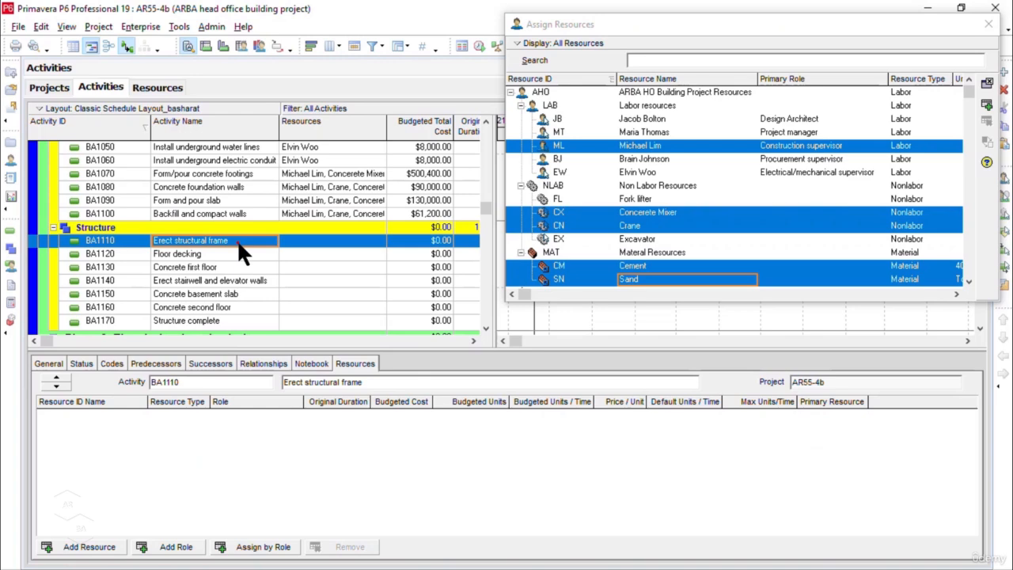
key("shift")
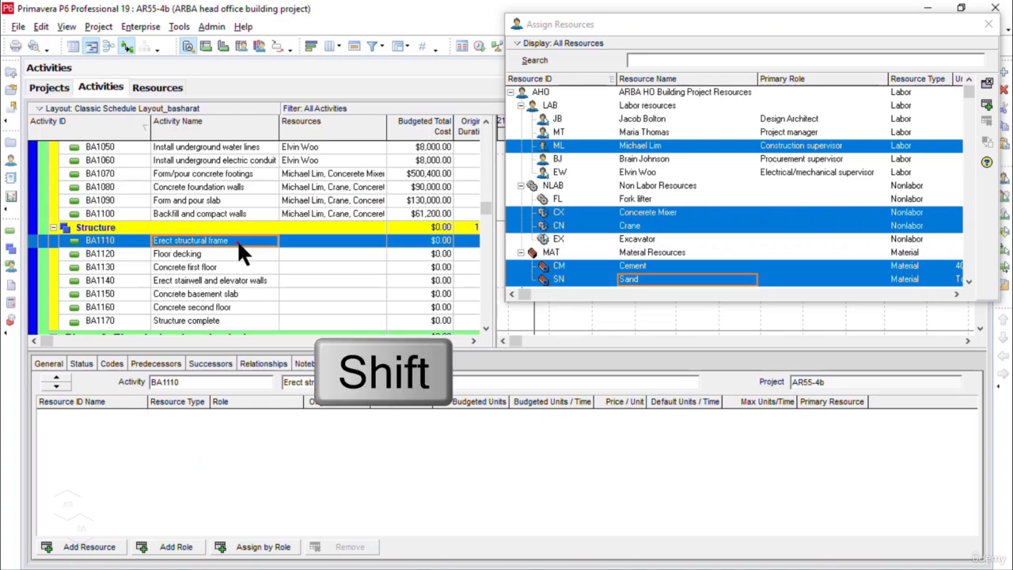
left_click(227, 307, "shift")
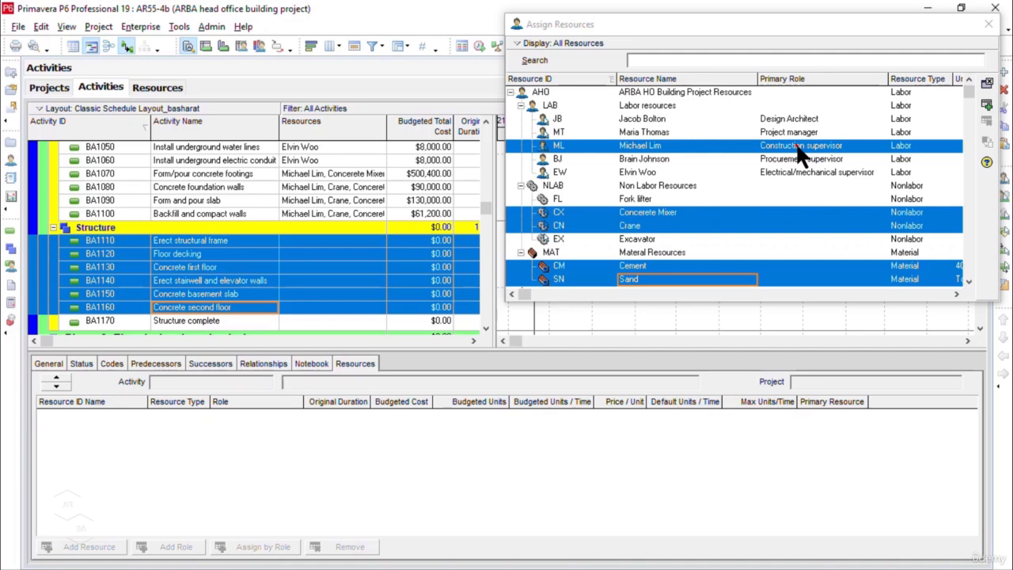
left_click(695, 225, "ctrl")
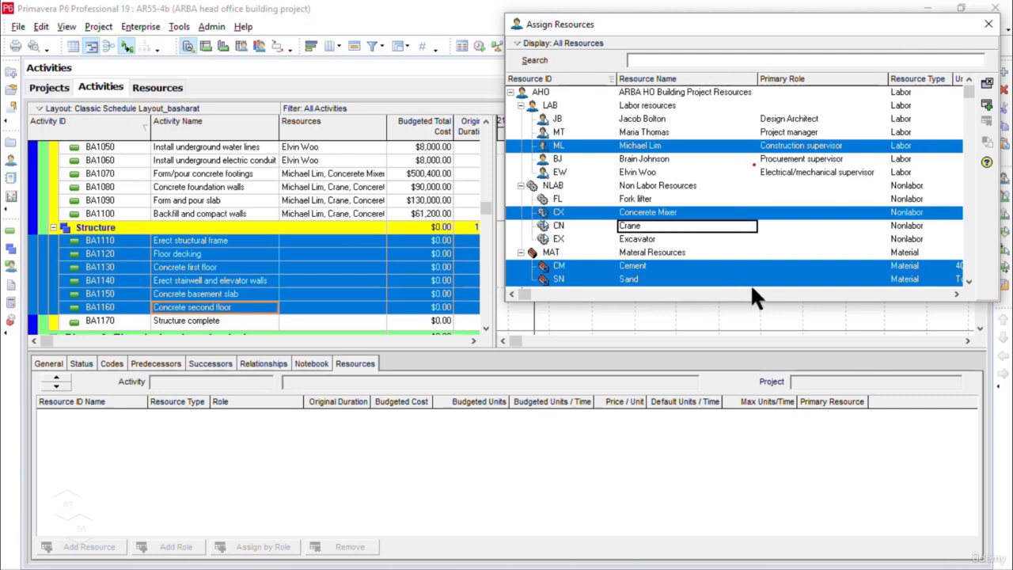
Step: Assign the Construction supervisor, Concerete Mixer, Cement and Sand to Structure activities BA1110 through BA1160, and close the resource assignment window
left_click(987, 106)
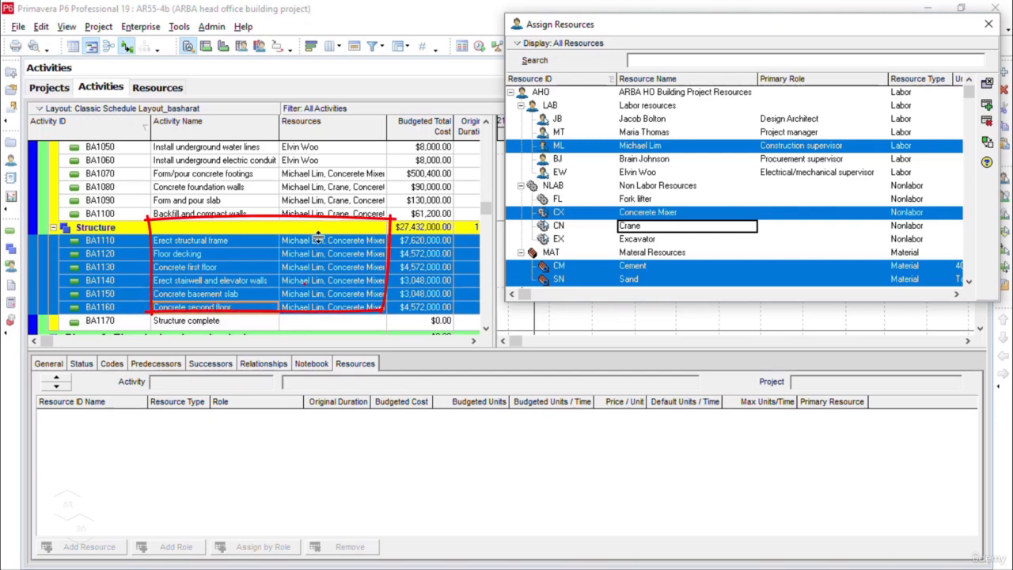
left_click(241, 320)
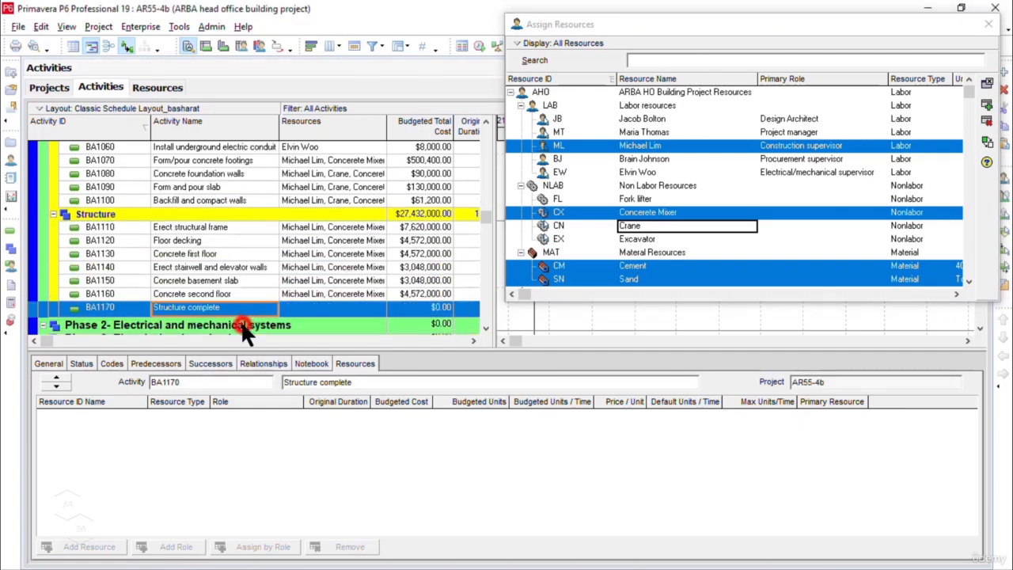
scroll(243, 327, "up", 1)
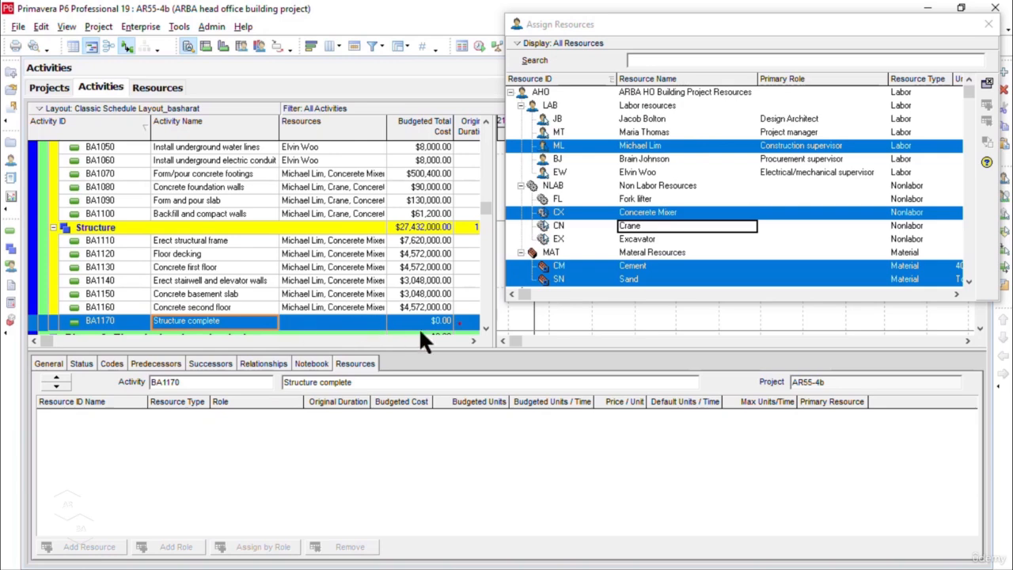
left_click(473, 341)
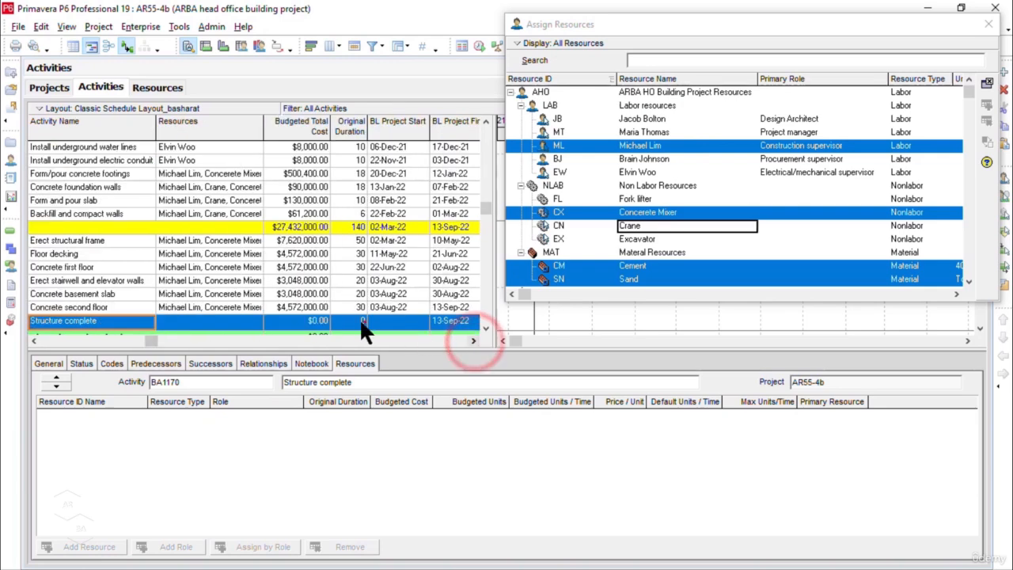
left_click(34, 339)
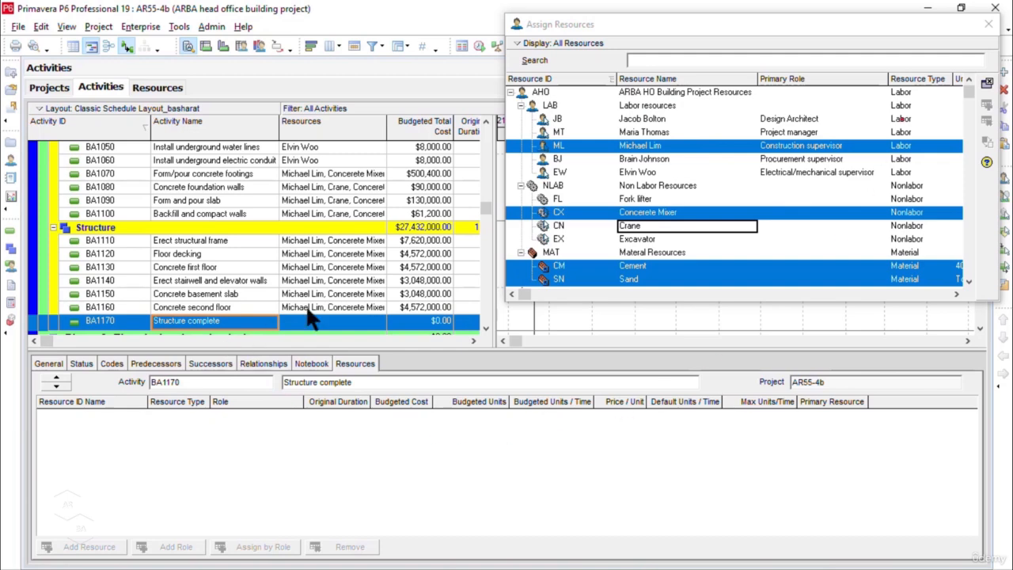
left_click(989, 25)
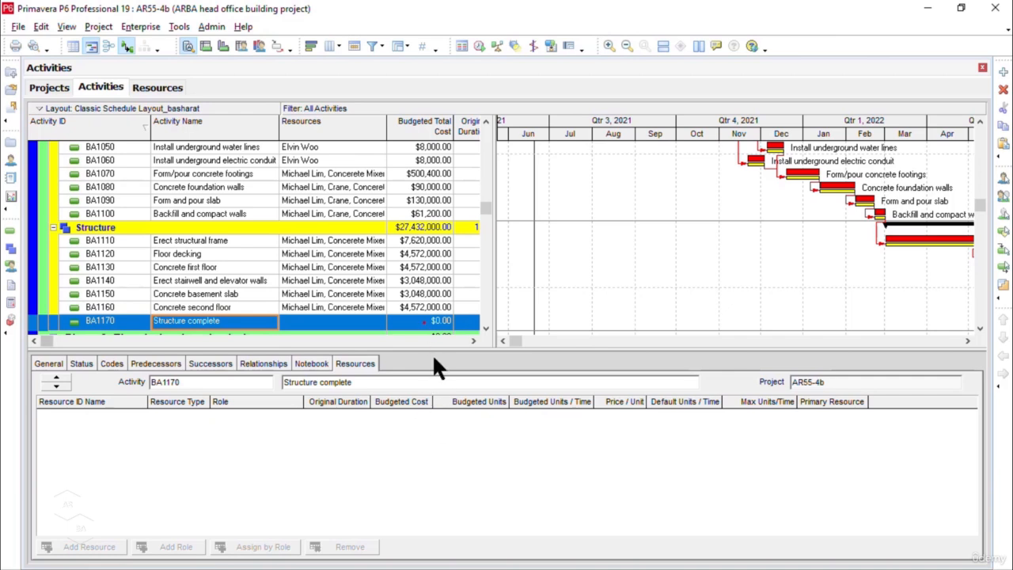
Step: Examine how the Budgeted Total Cost rolls up from the Building design, Foundation and Structure activities to Phase 1 and the whole project
scroll(433, 284, "up", 3)
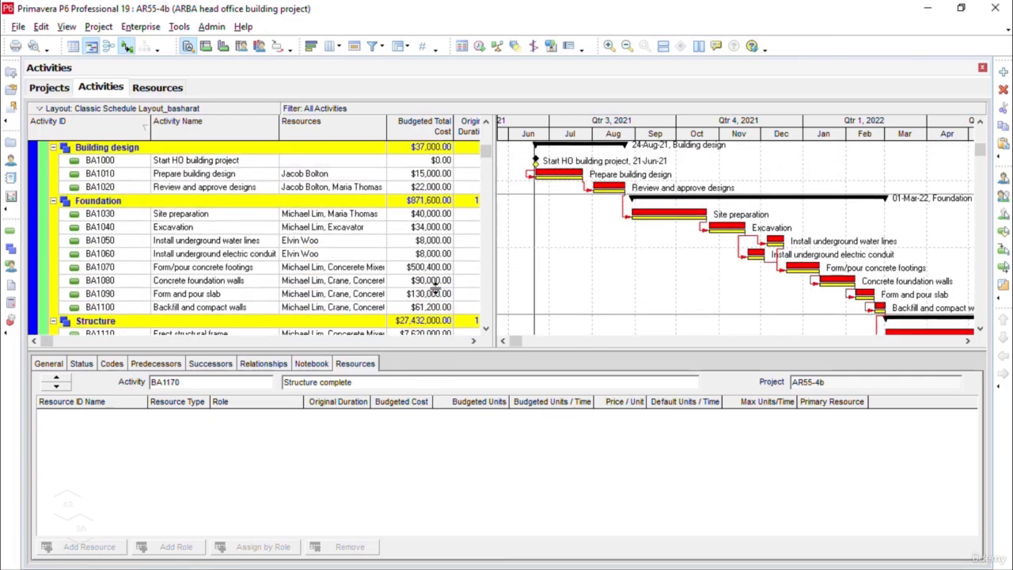
scroll(434, 289, "up", 1)
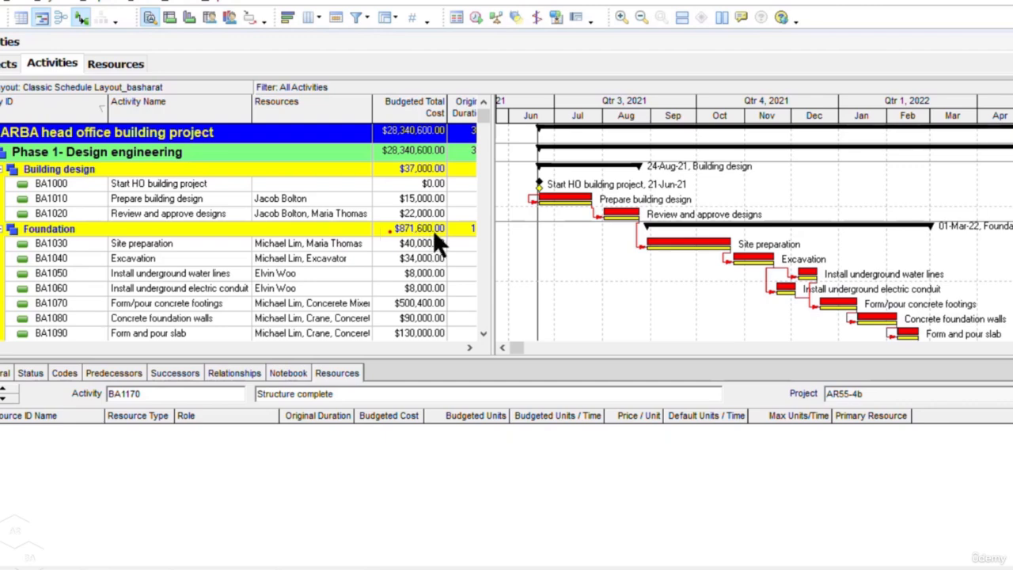
scroll(432, 229, "down", 2)
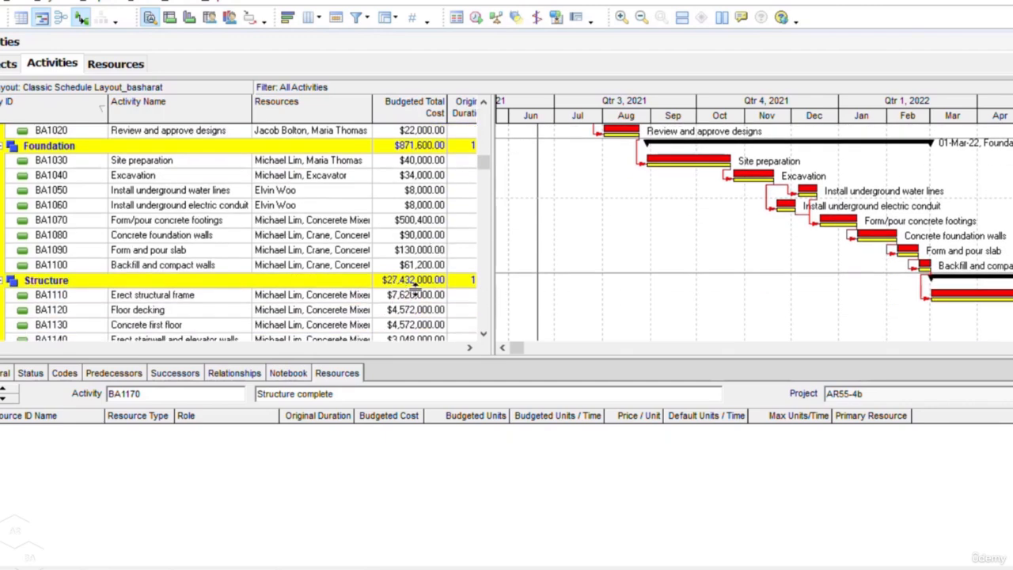
scroll(415, 292, "up", 3)
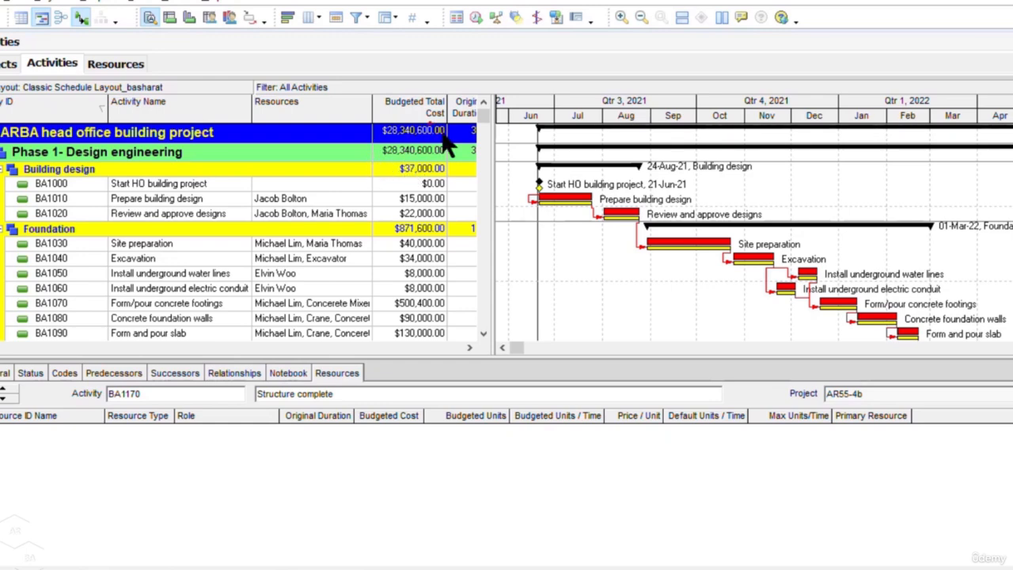
scroll(436, 134, "down", 1)
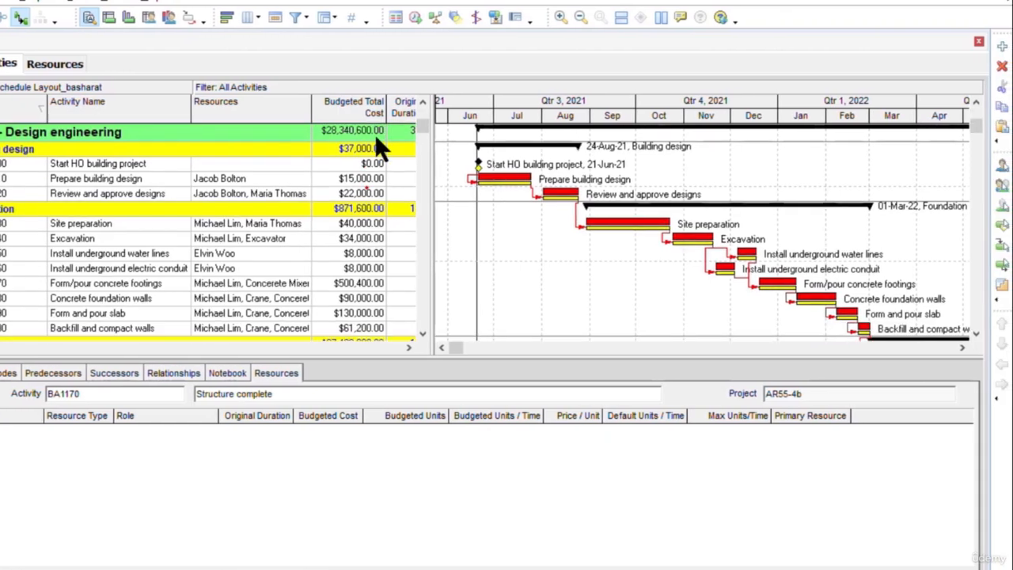
scroll(375, 134, "down", 1)
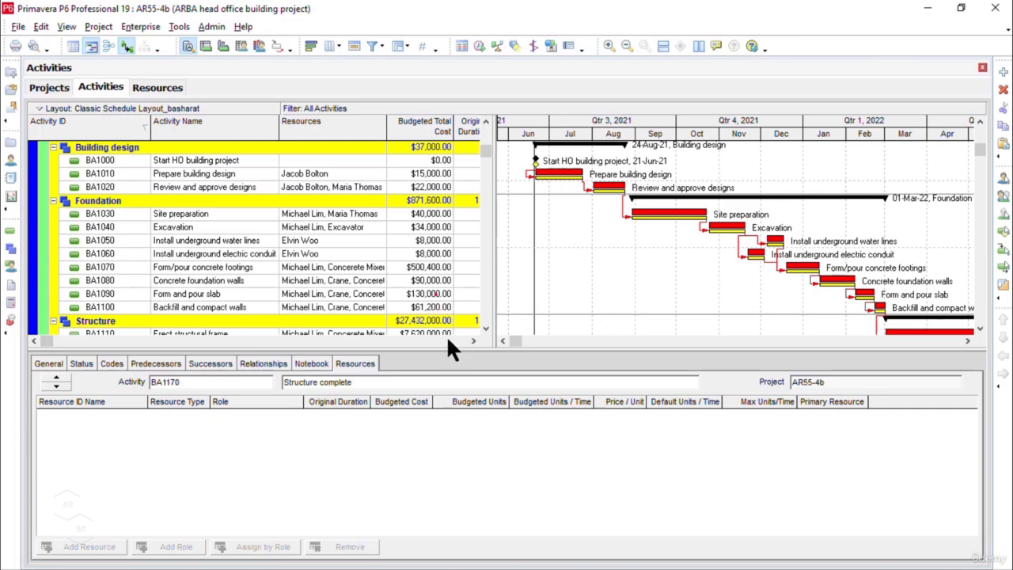
scroll(448, 343, "up", 2)
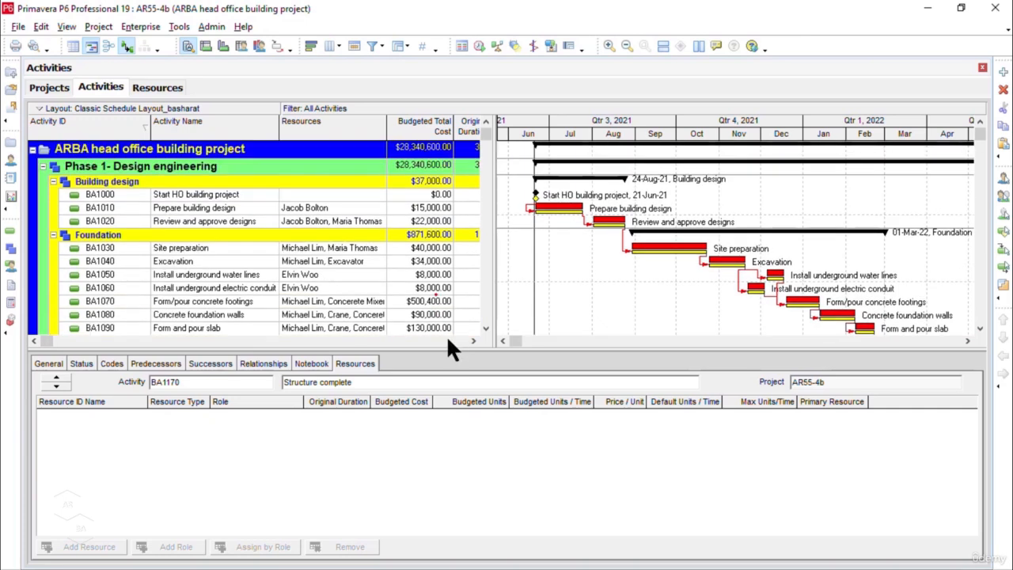
scroll(448, 342, "down", 1)
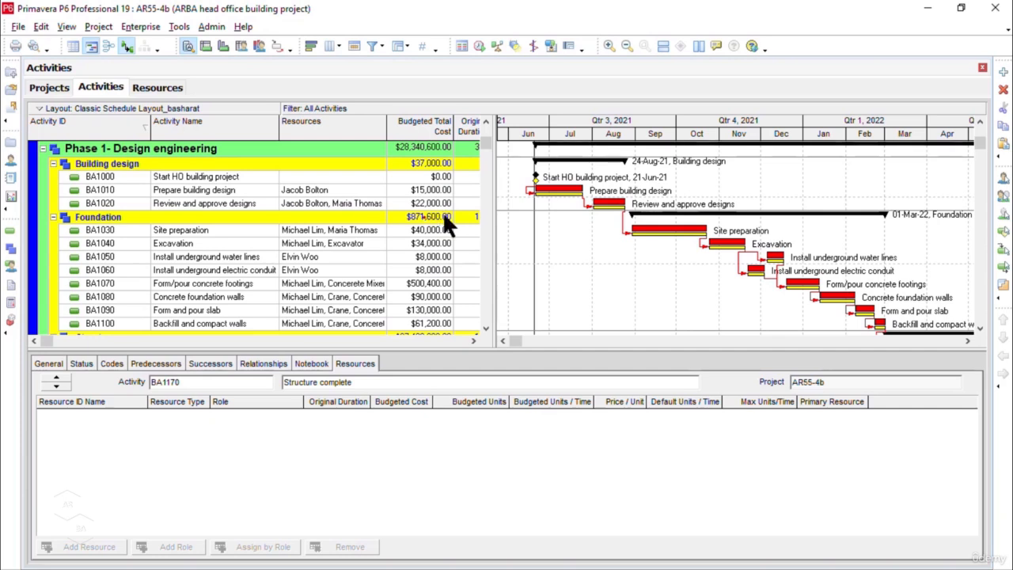
scroll(442, 212, "up", 1)
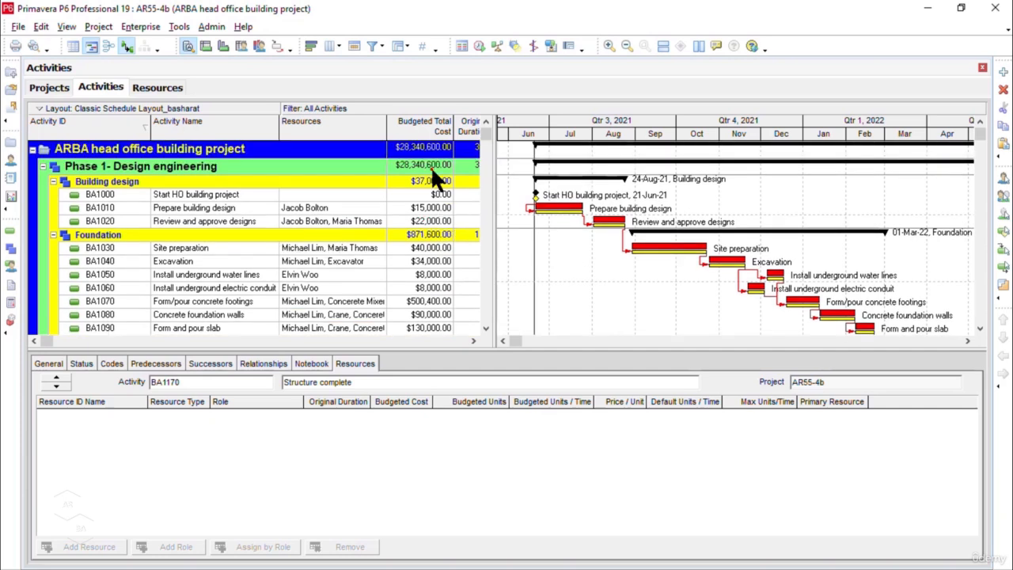
scroll(434, 176, "down", 2)
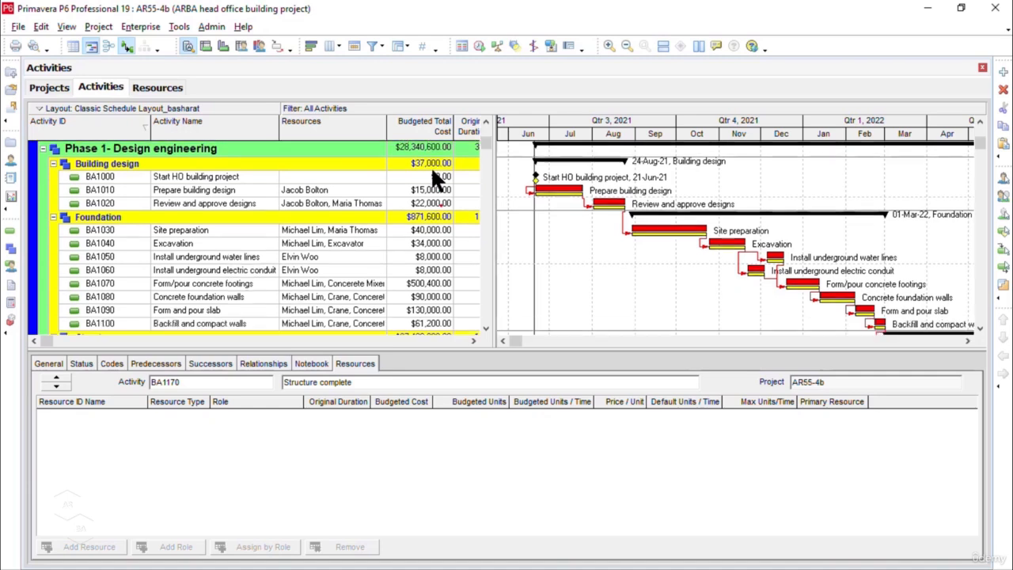